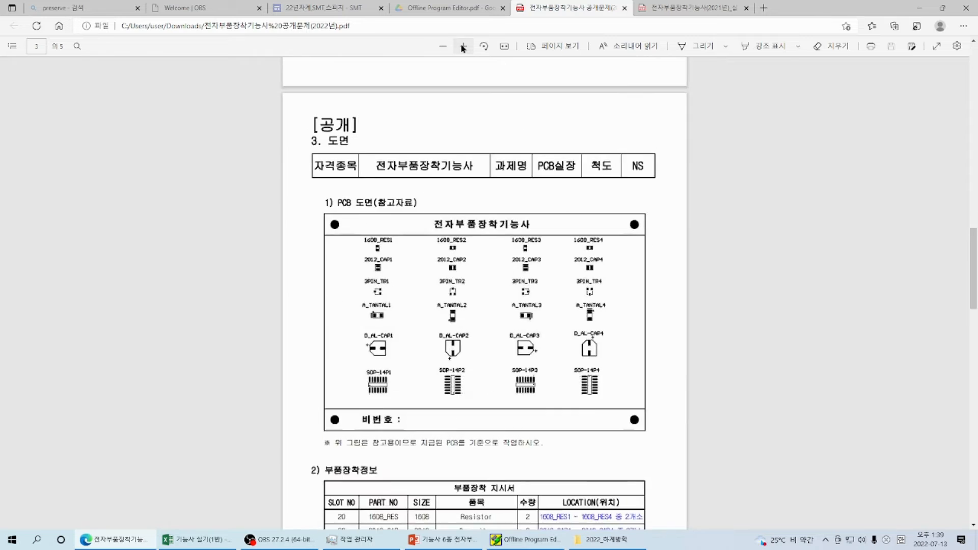
Step: Examine the PCB drawing and the parts placement table on page 3 of the exam PDF
click(463, 48)
click(462, 48)
ctrl+scroll(326, 408, down, 2)
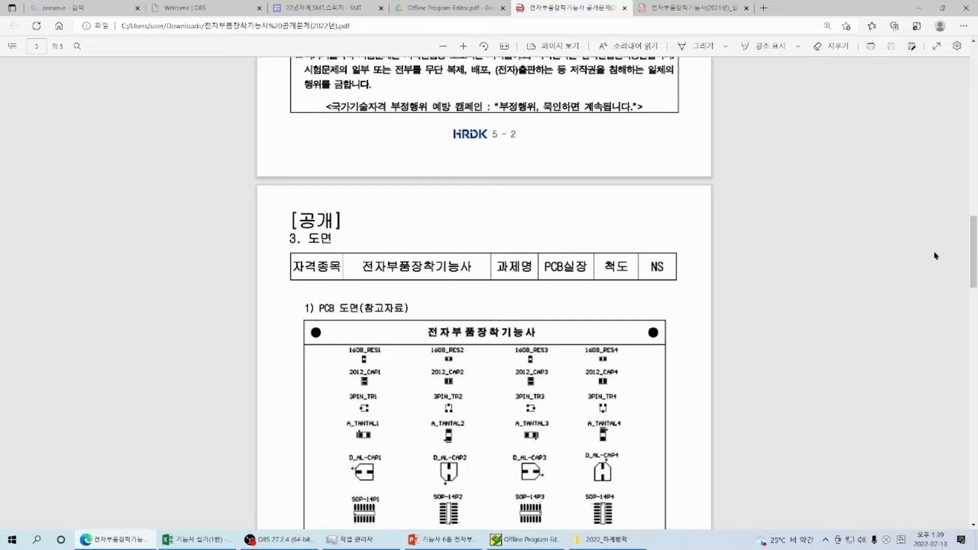
drag(972, 272, 972, 297)
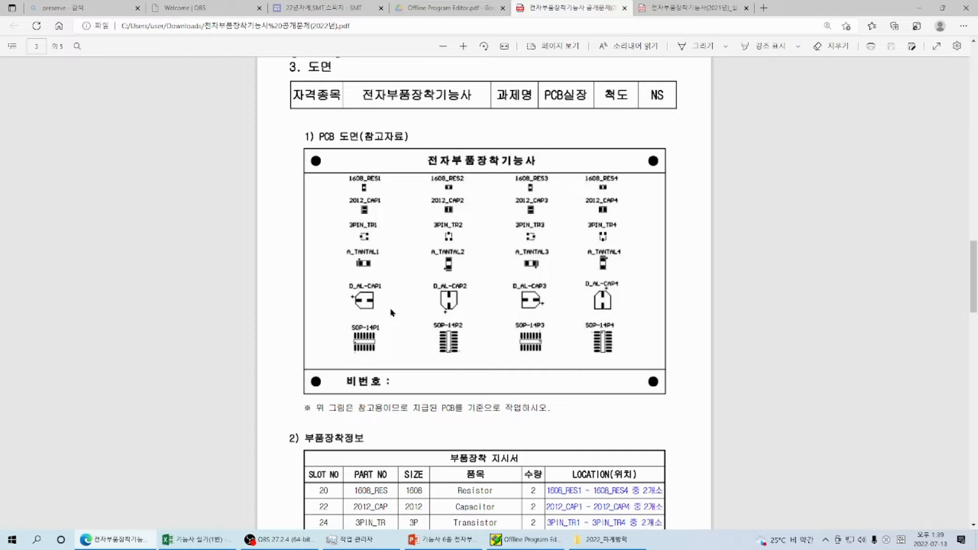
drag(469, 399, 461, 458)
drag(976, 266, 975, 370)
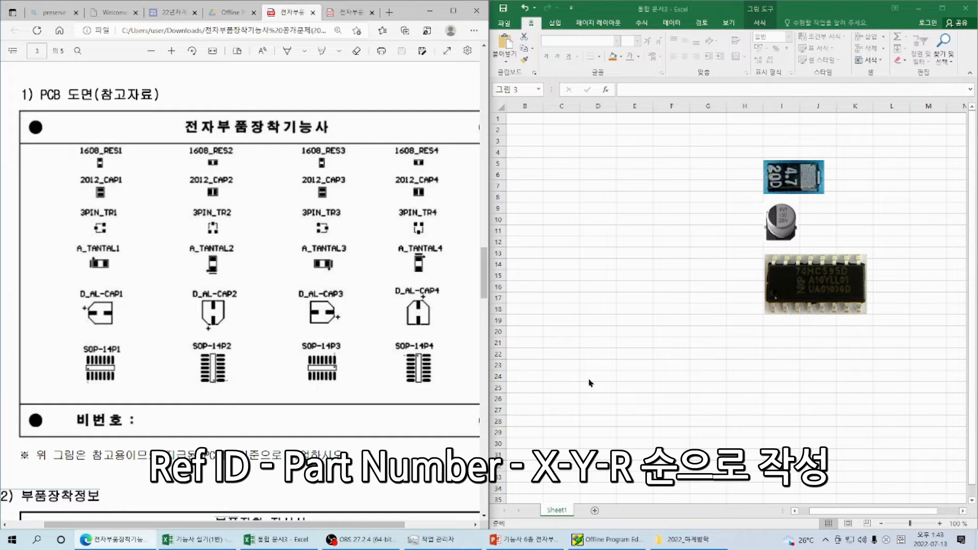
Step: Enter the part number 1608_RES in cell B1 of the Excel sheet and fill it down through B4
click(520, 121)
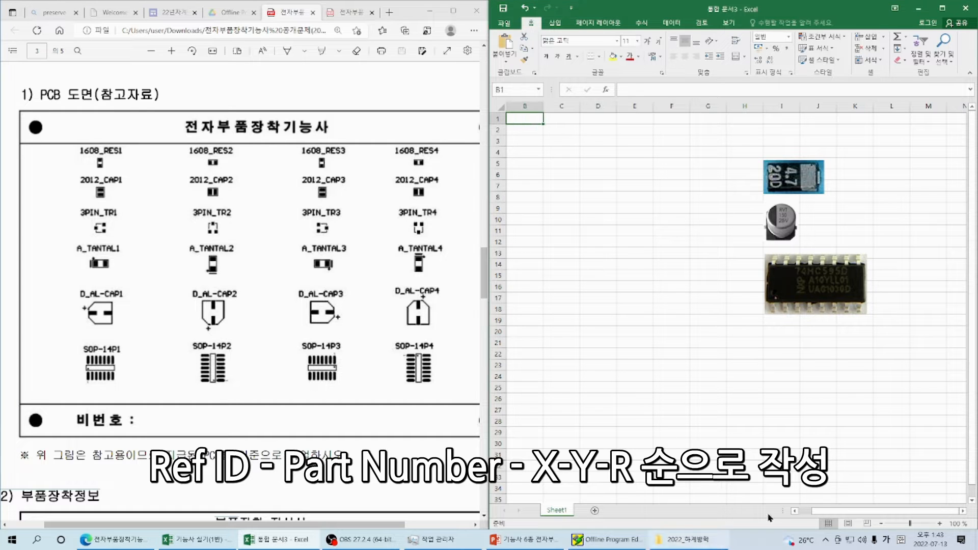
drag(833, 511, 806, 513)
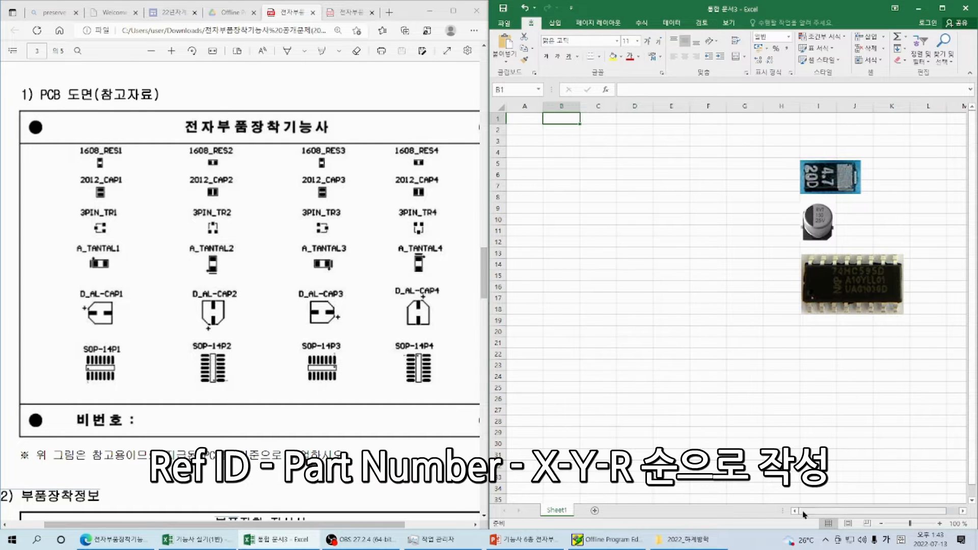
click(527, 121)
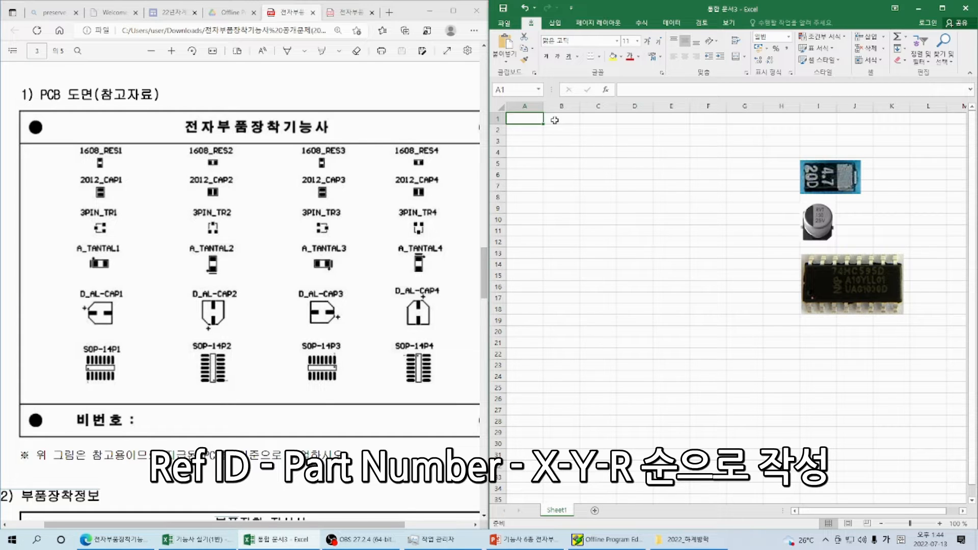
click(554, 120)
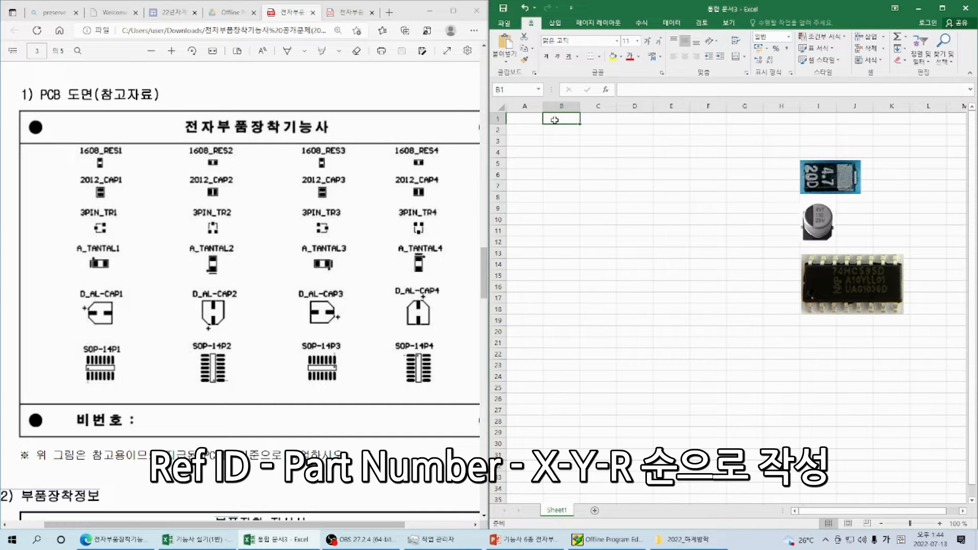
text(1608)
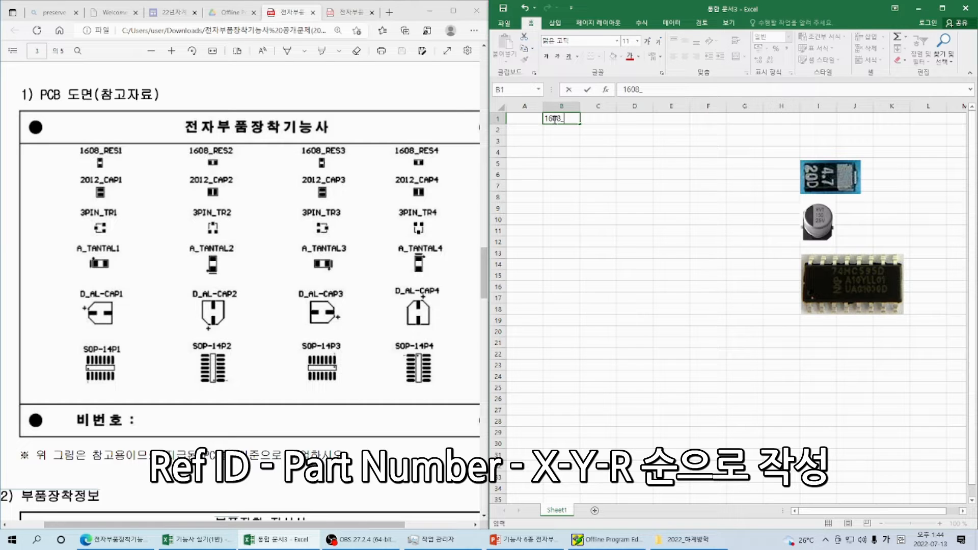
text(_ㄱㄷ)
key(BackSpace)
key(BackSpace)
key(Hangul)
text(RES)
key(Return)
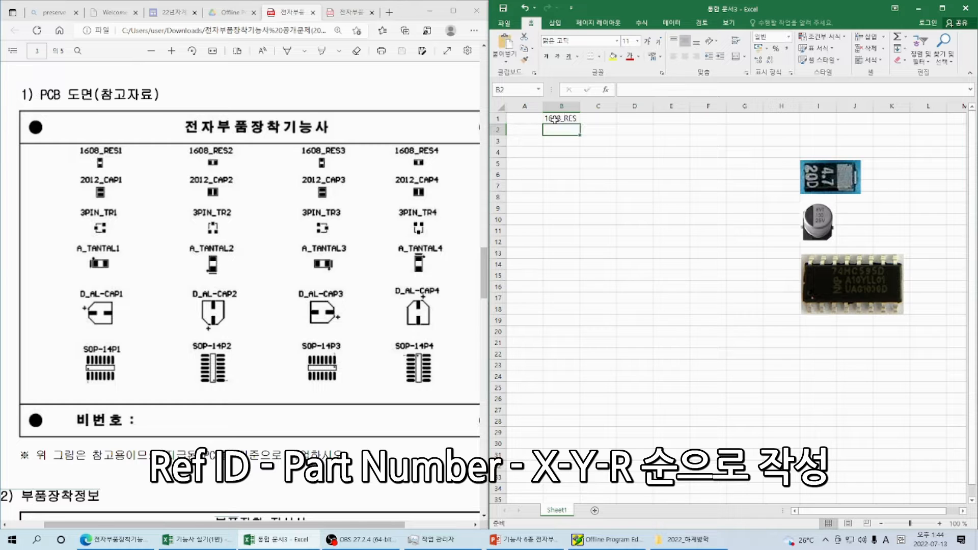
click(554, 119)
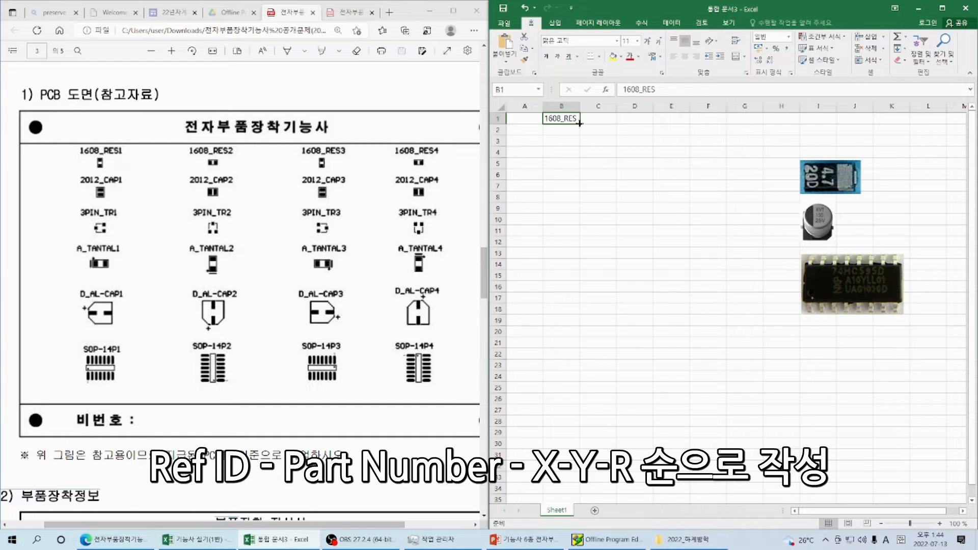
drag(580, 124, 579, 157)
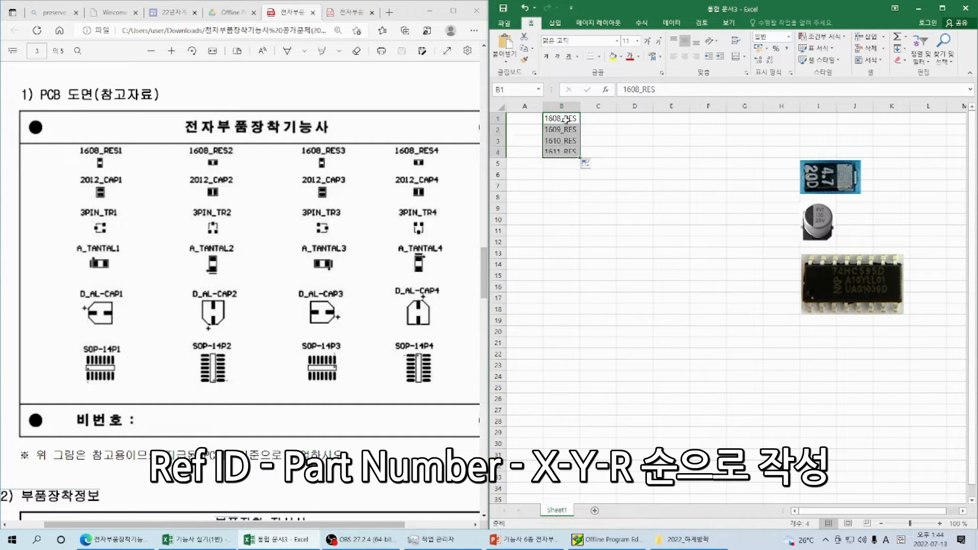
Step: Copy the part number from B1 into A1 and extend it to the reference ID 1608_RES1
click(566, 119)
key(ctrl+c)
click(530, 118)
key(ctrl+v)
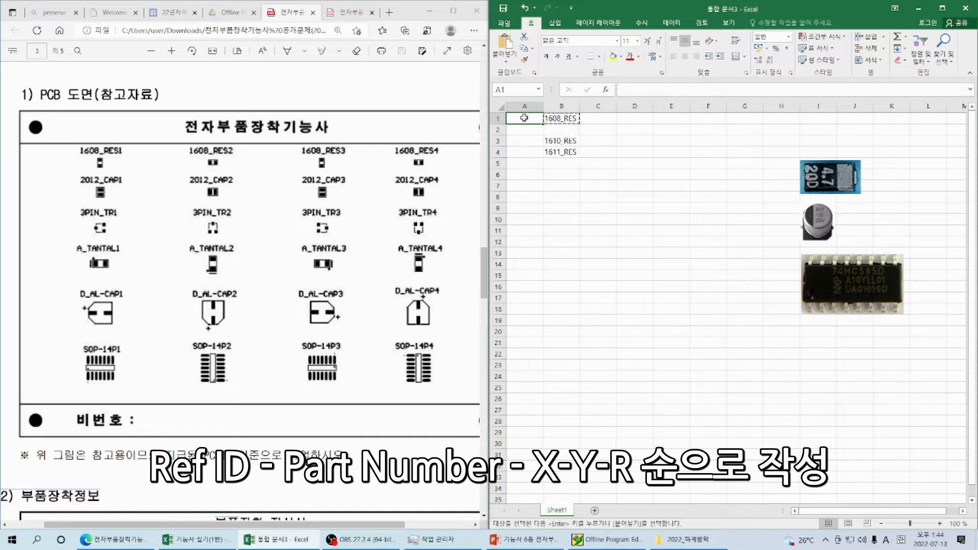
double_click(532, 119)
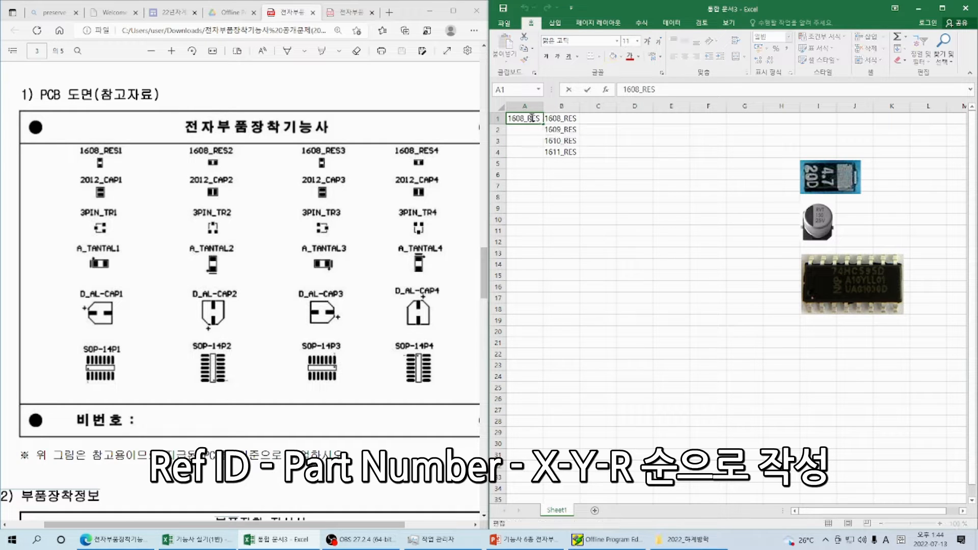
key(F1)
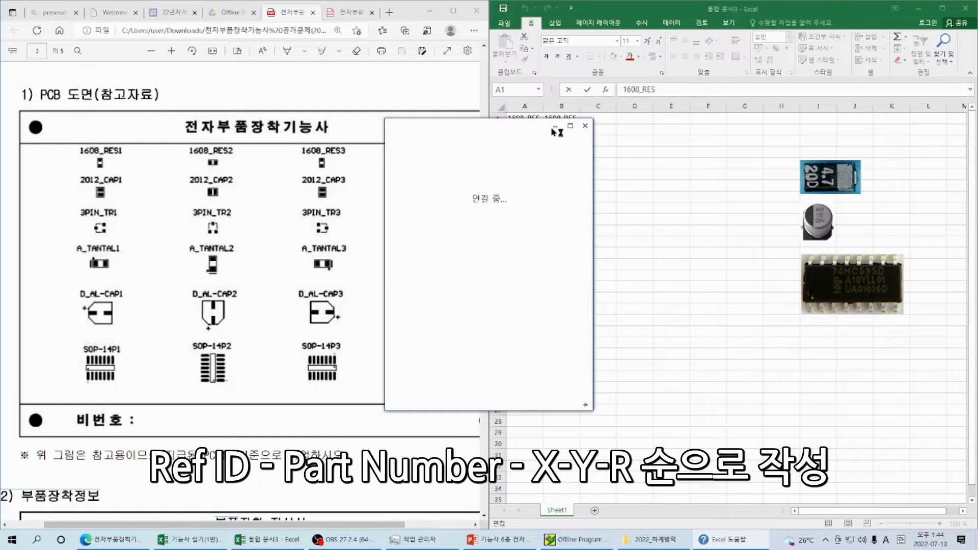
click(555, 127)
text(1)
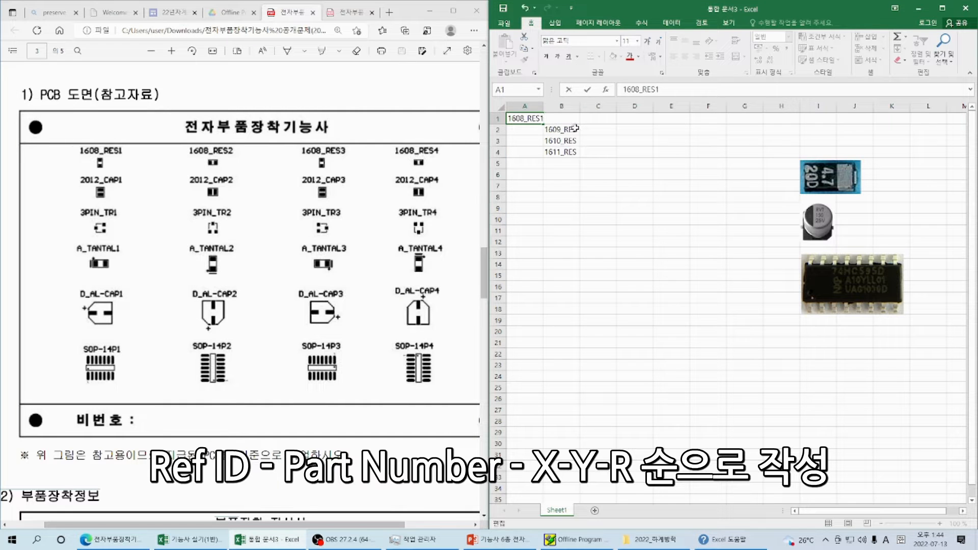
key(Return)
Step: Fit column A to its content and fill the reference ID series from A1 down through A4
double_click(544, 108)
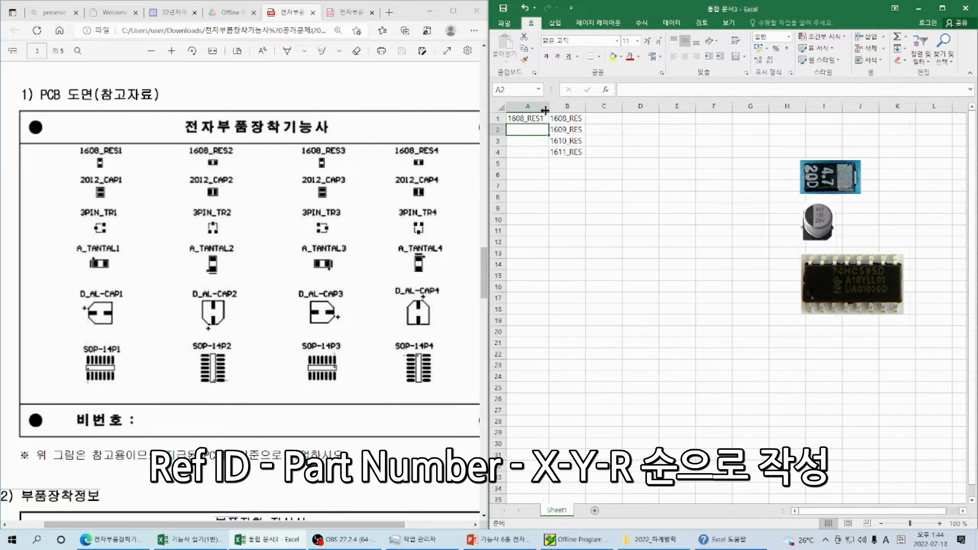
click(530, 119)
drag(548, 124, 548, 162)
Step: Enter the part number 2012_CAP in cell B5 and fill it down through B8
click(575, 162)
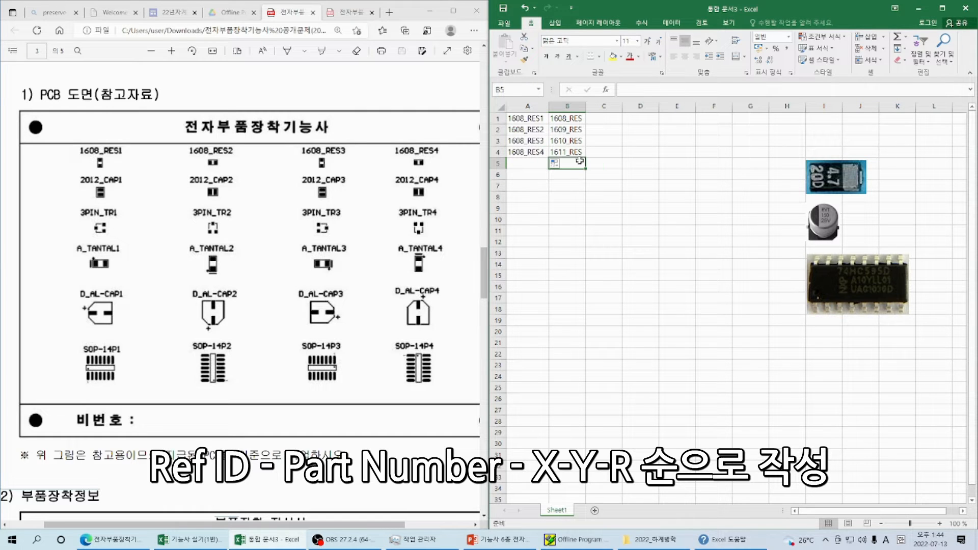
text(2012)
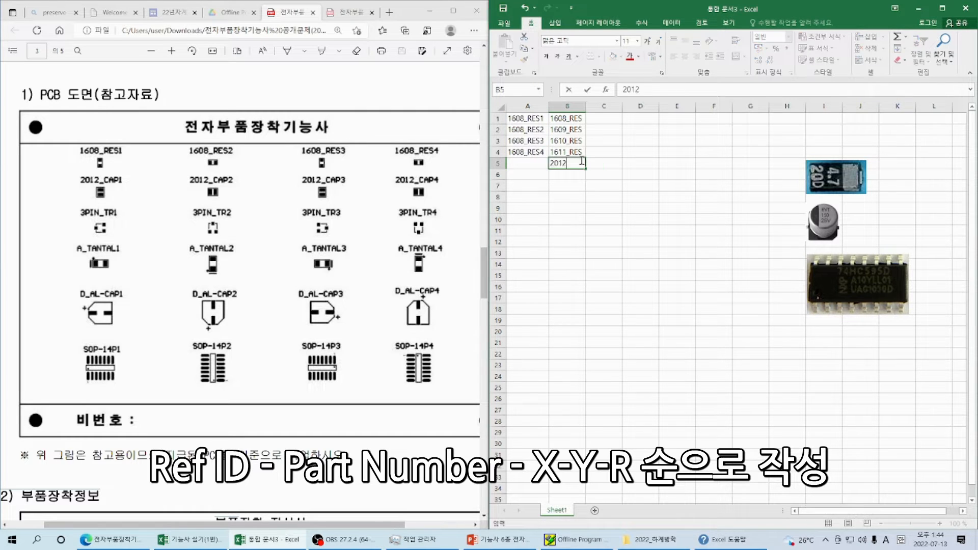
text(_CAP)
key(Return)
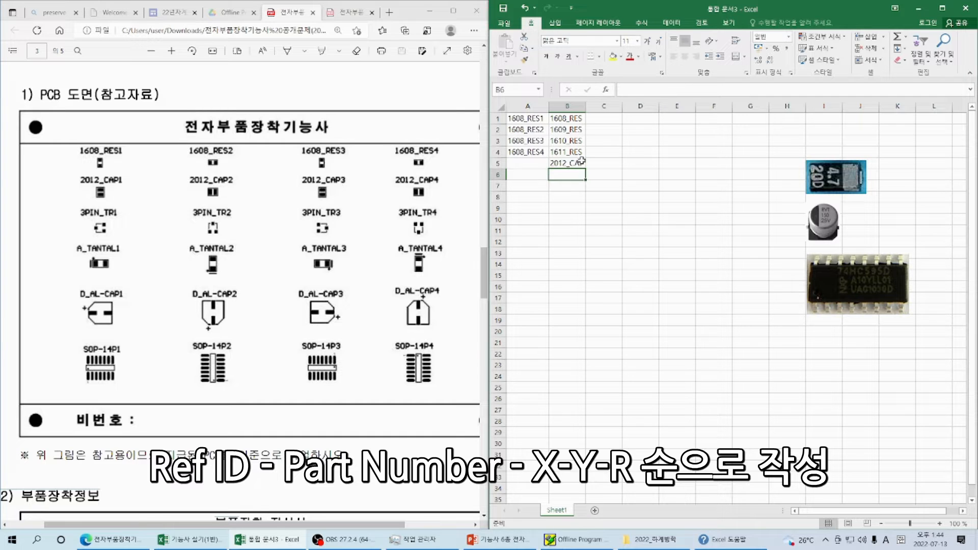
click(580, 162)
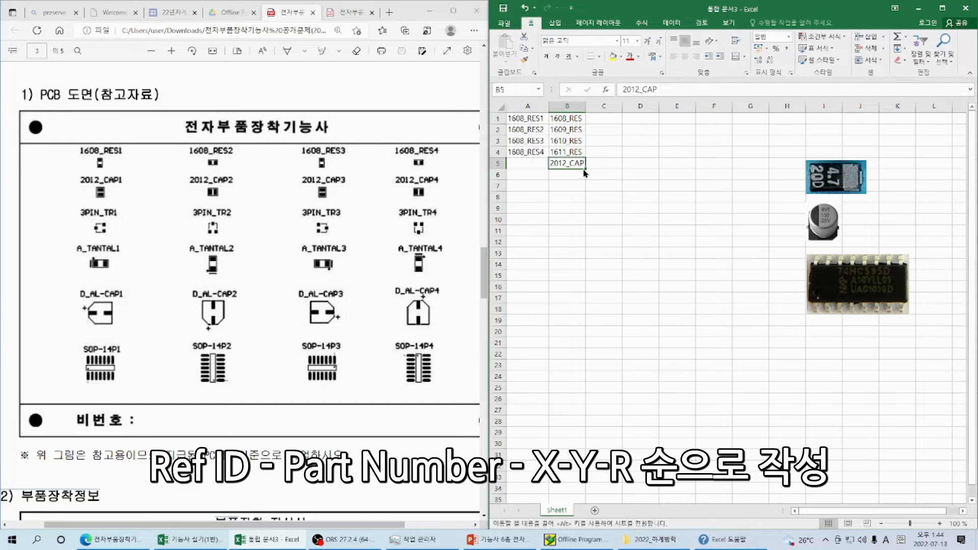
drag(585, 169, 582, 200)
Step: Copy B5 into A5, extend it to 2012_CAP1, and fill the reference ID series down through A8
click(577, 162)
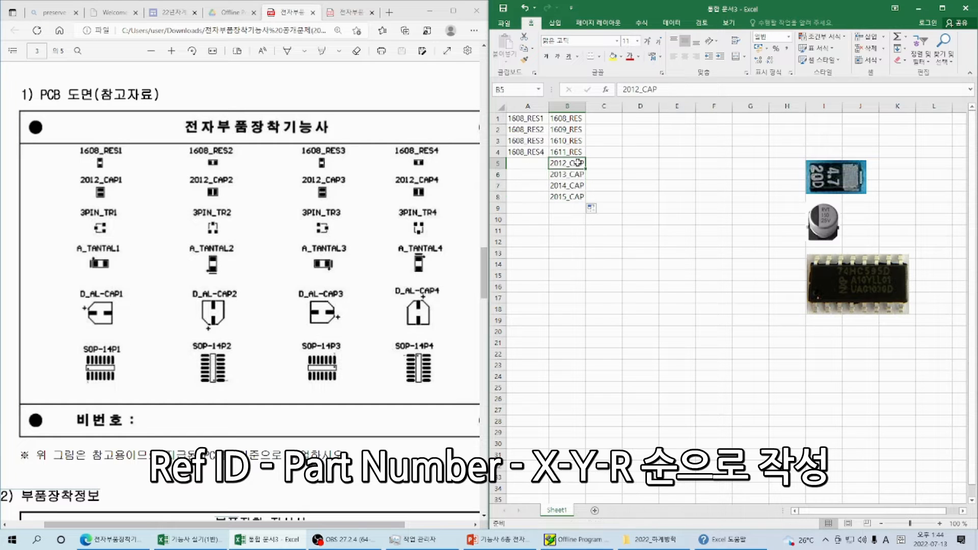
key(ctrl+c)
key(Left)
key(ctrl+v)
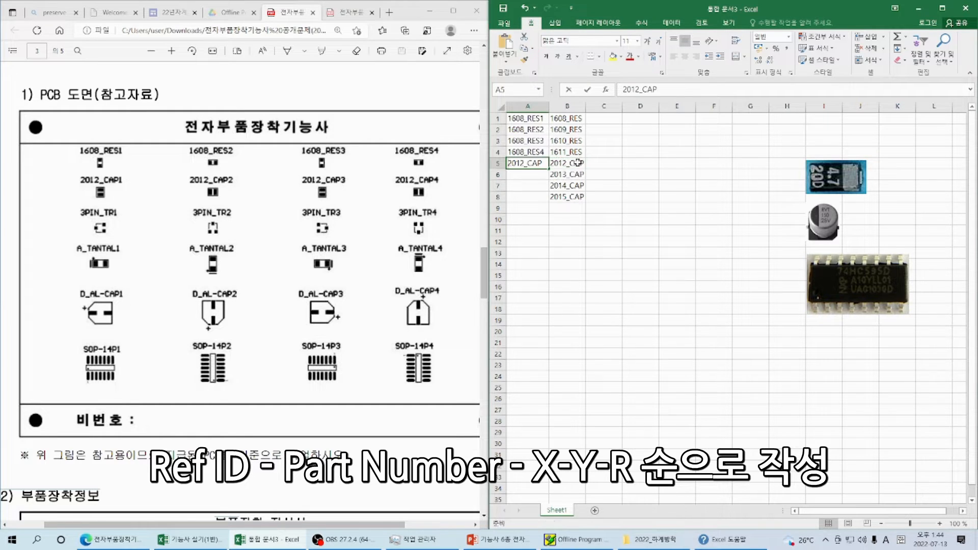
key(F2)
text(1)
key(Return)
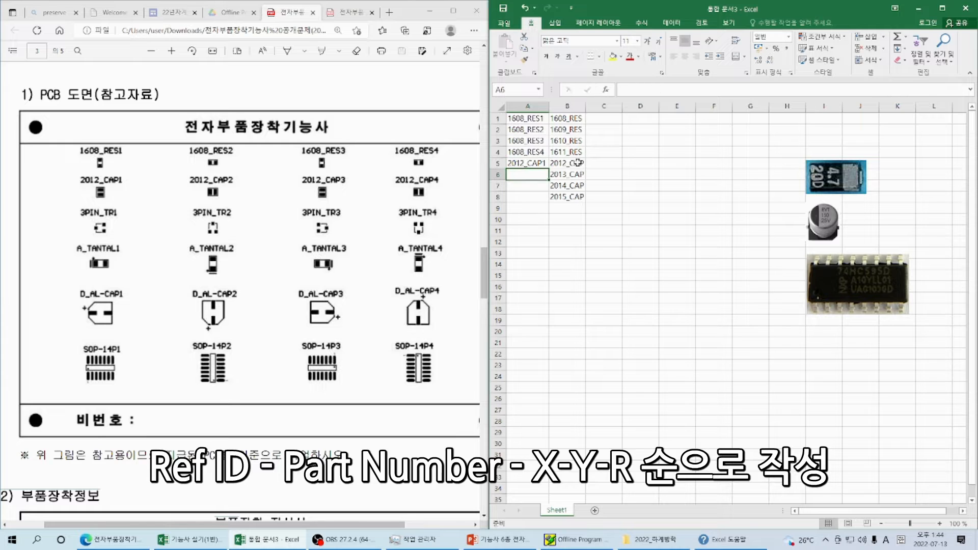
click(536, 163)
drag(549, 168, 548, 202)
Step: Clear the wrongly incremented capacitor part numbers in cells B6 to B8
click(570, 175)
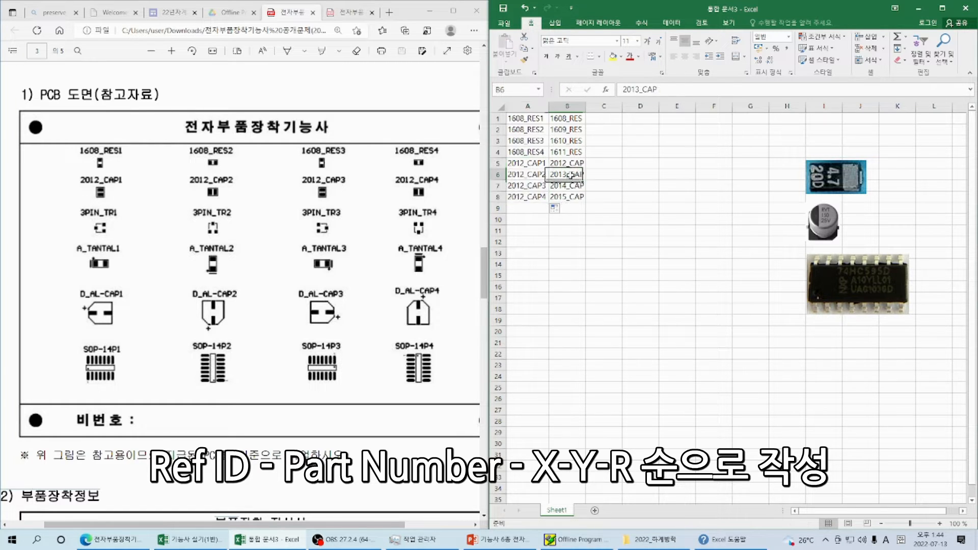
key(Delete)
key(Down)
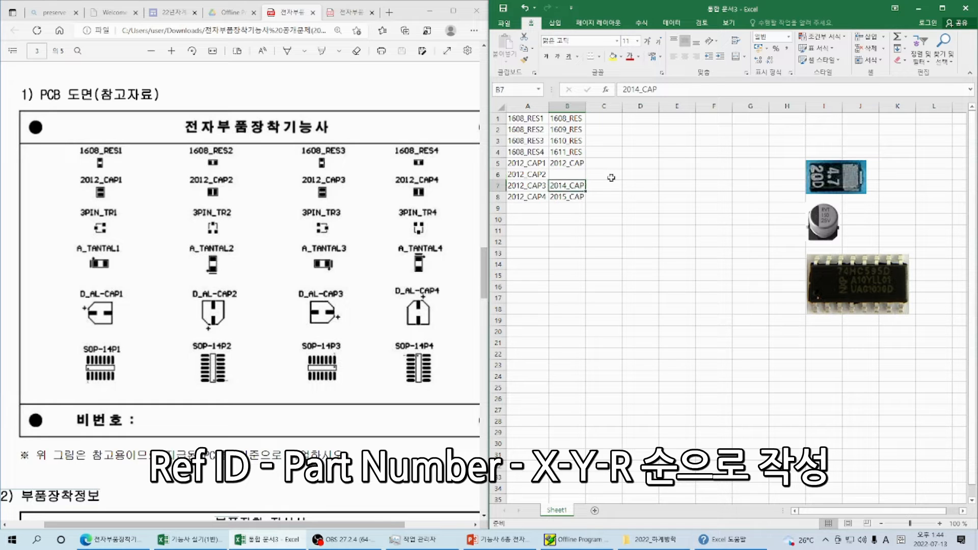
key(shift+Down)
key(Delete)
Step: Clear the wrongly incremented resistor part numbers in cells B2 to B4
key(Up)
key(Up)
key(Up)
key(shift+Up)
key(shift+Up)
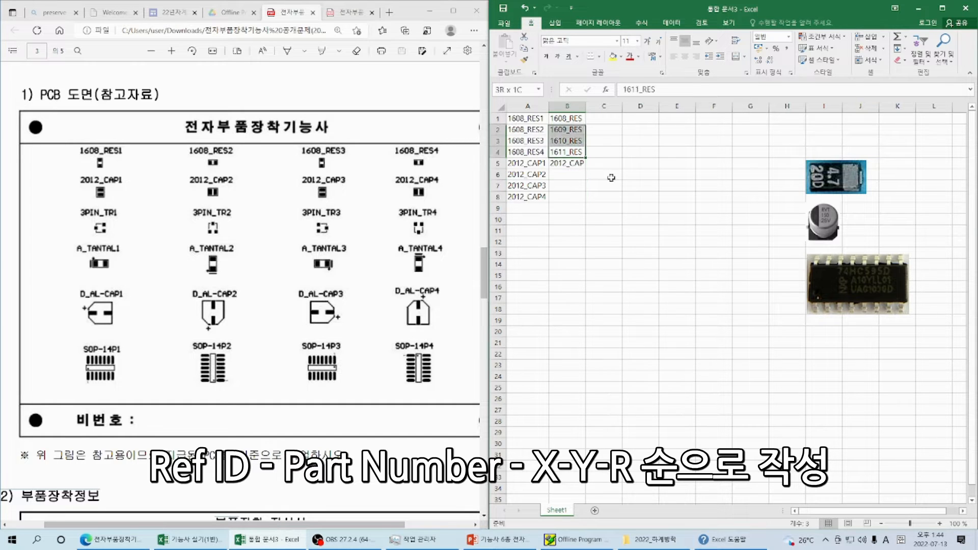
key(Delete)
Step: Copy the part number 1608_RES from B1 into cells B2, B3 and B4
key(Up)
key(Up)
key(Up)
key(ctrl+c)
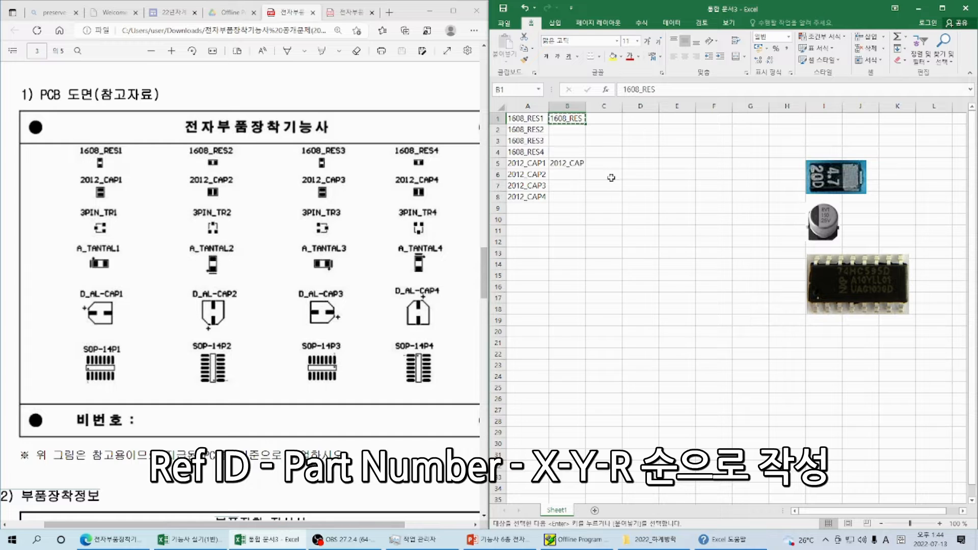
key(Down)
key(ctrl+v)
key(Down)
key(ctrl+v)
key(Down)
key(ctrl+v)
Step: Copy the part number 2012_CAP from B5 into cells B6, B7 and B8
key(Down)
key(ctrl+c)
key(Down)
key(ctrl+v)
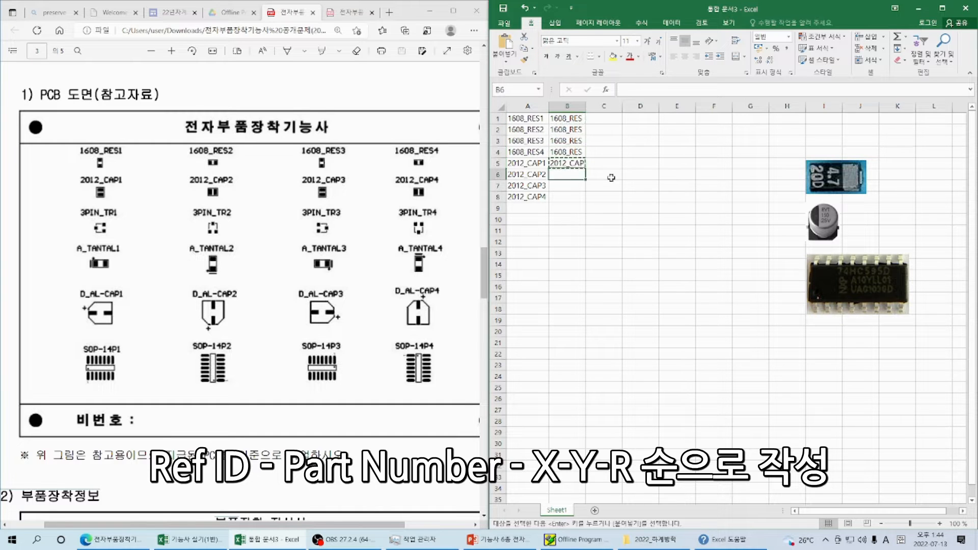
key(Down)
key(ctrl+v)
key(Down)
key(ctrl+v)
key(Down)
key(Escape)
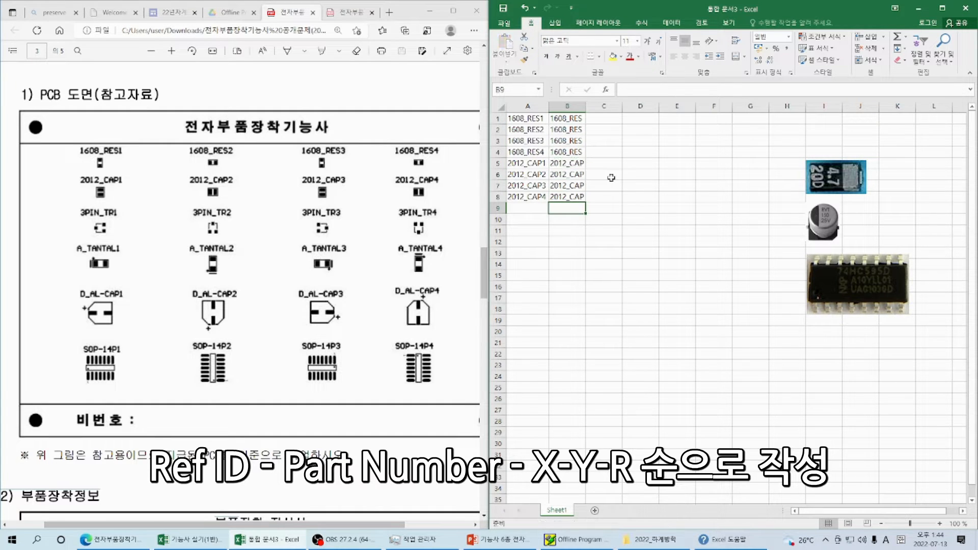
Step: Enter the transistor part number 3PIN_TR in cell B9
text(3PIN)
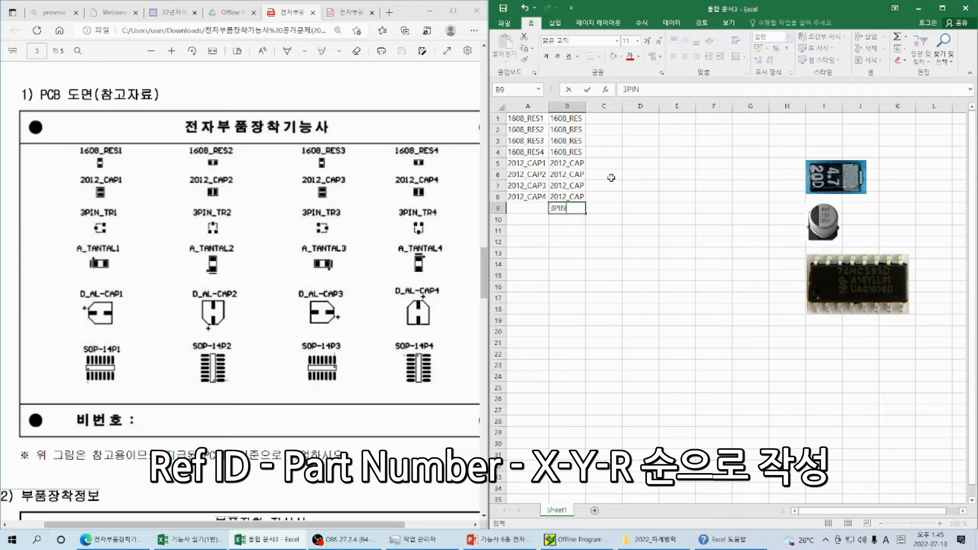
text(_TR1)
key(Return)
key(Up)
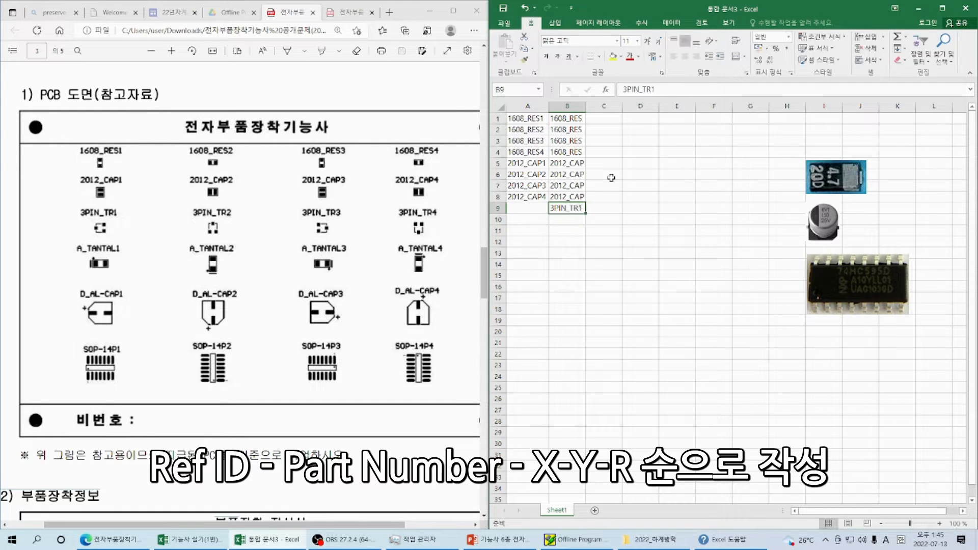
key(F2)
key(F1)
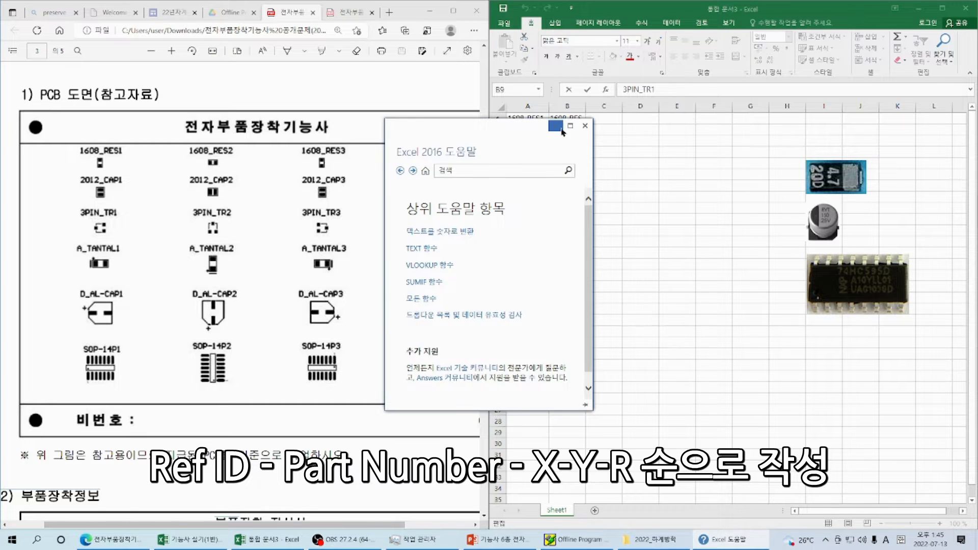
click(561, 130)
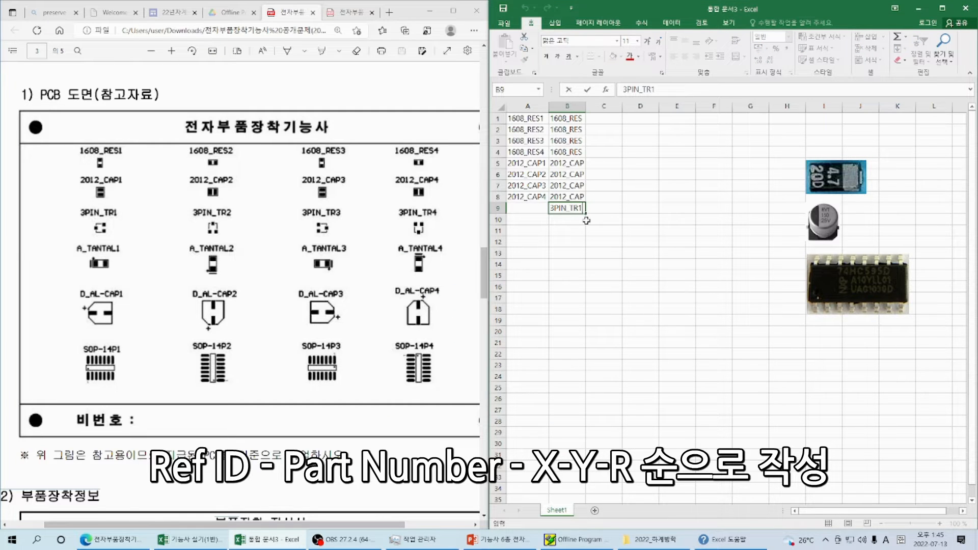
key(BackSpace)
key(Return)
Step: Copy the part number 3PIN_TR from B9 into cells B10, B11 and B12
key(Up)
key(ctrl+c)
key(Down)
key(ctrl+v)
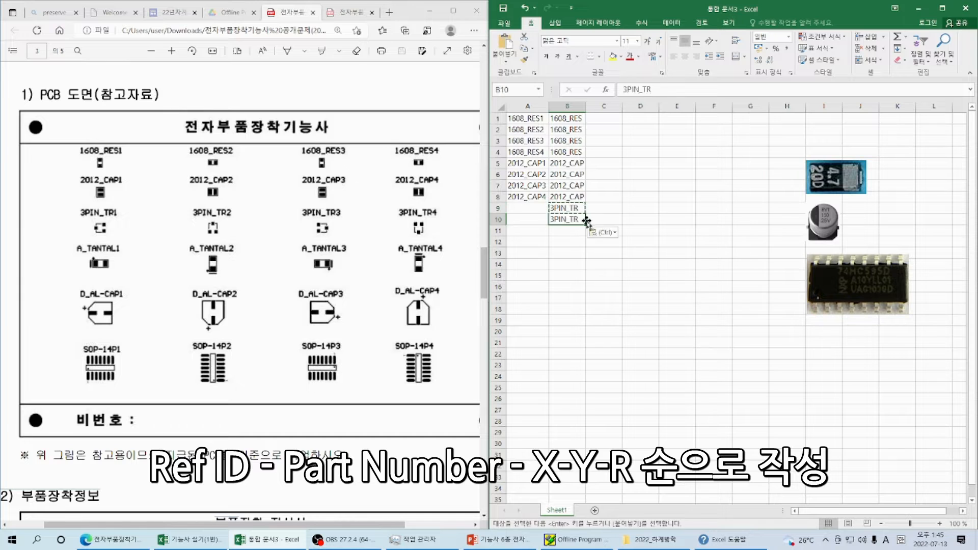
key(Down)
key(ctrl+v)
key(Down)
key(ctrl+v)
Step: Enter the Ref ID 3PIN_TR1 in cell A9 and fill the series down to 3PIN_TR4 in A12
key(Up)
key(Up)
key(Up)
key(Left)
key(ctrl+v)
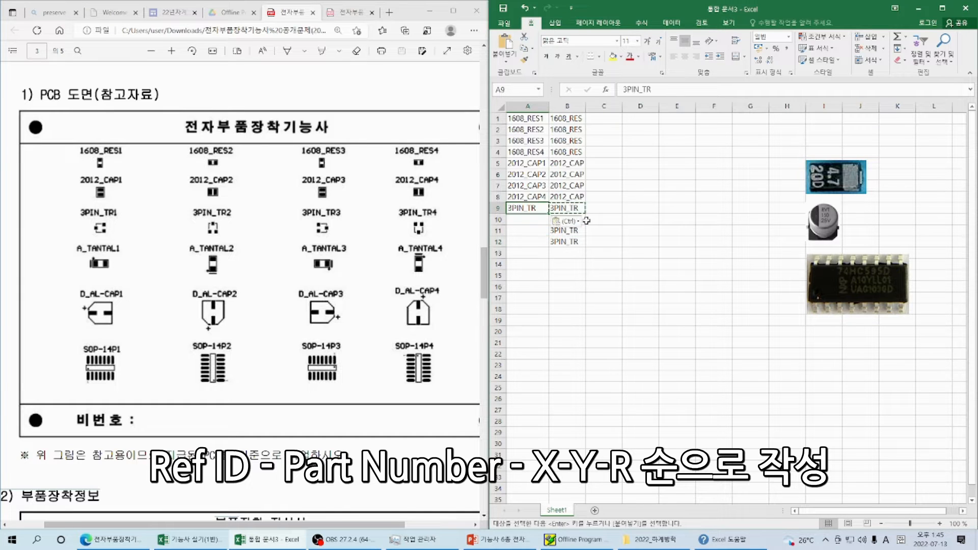
key(F2)
text(1)
key(Return)
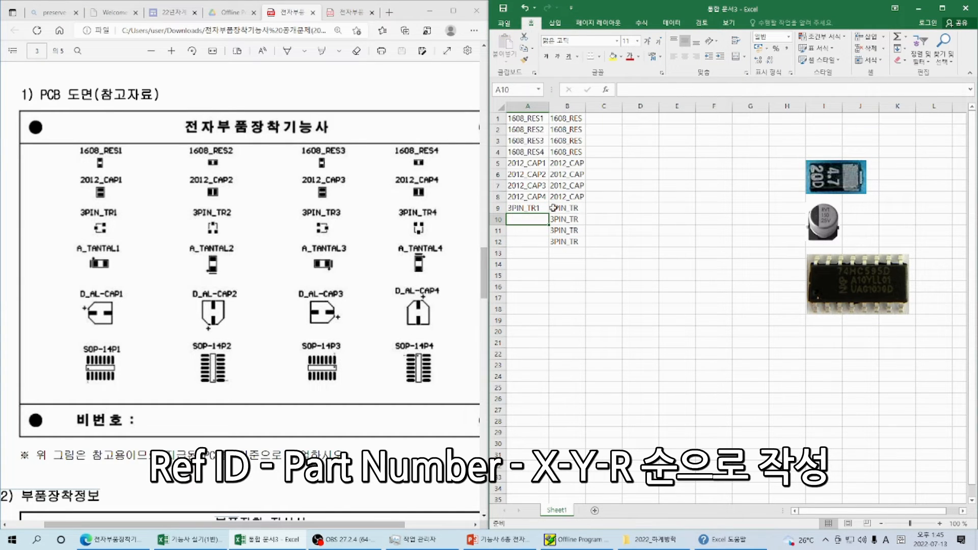
click(530, 208)
drag(549, 213, 550, 248)
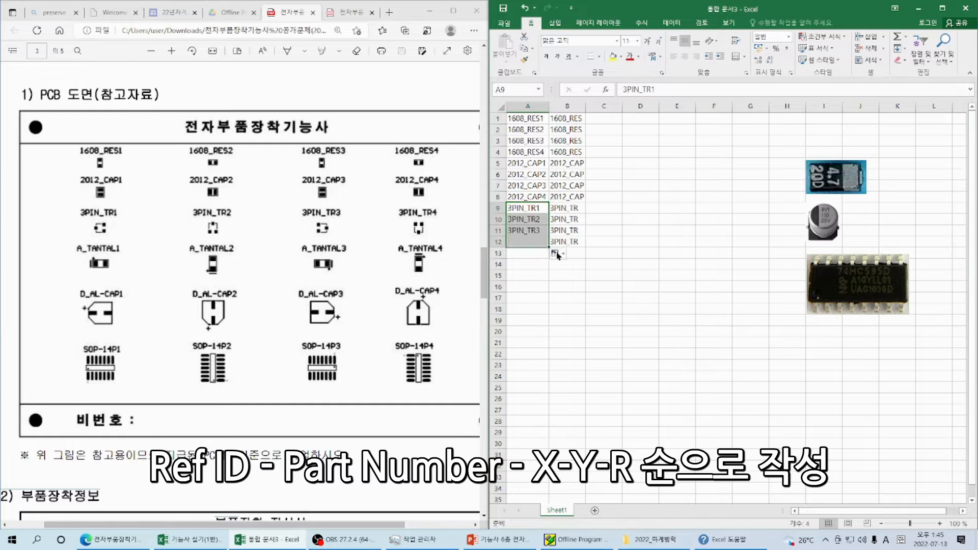
Step: Enter the tantalum capacitor part number A_TANTAL in cell B13
click(577, 252)
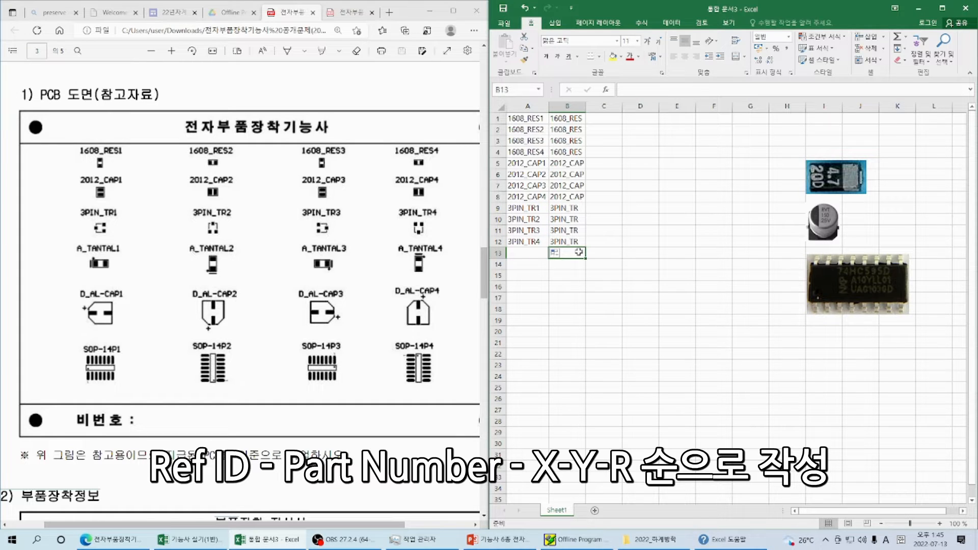
text(A_T)
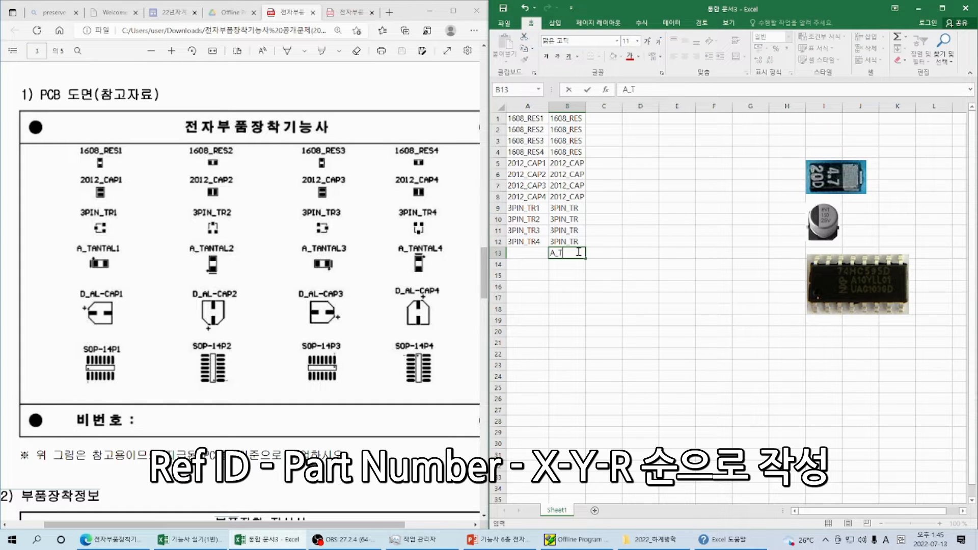
text(ANTAL1)
key(Return)
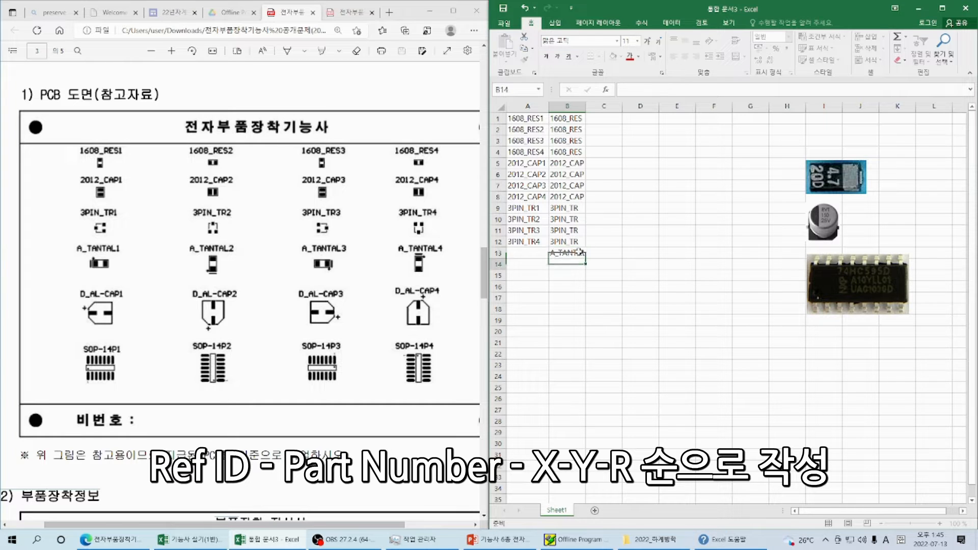
Step: Copy the part number A_TANTAL from B13 into cells B14, B15 and B16
click(580, 252)
key(ctrl+c)
key(Down)
key(ctrl+v)
key(Down)
key(ctrl+v)
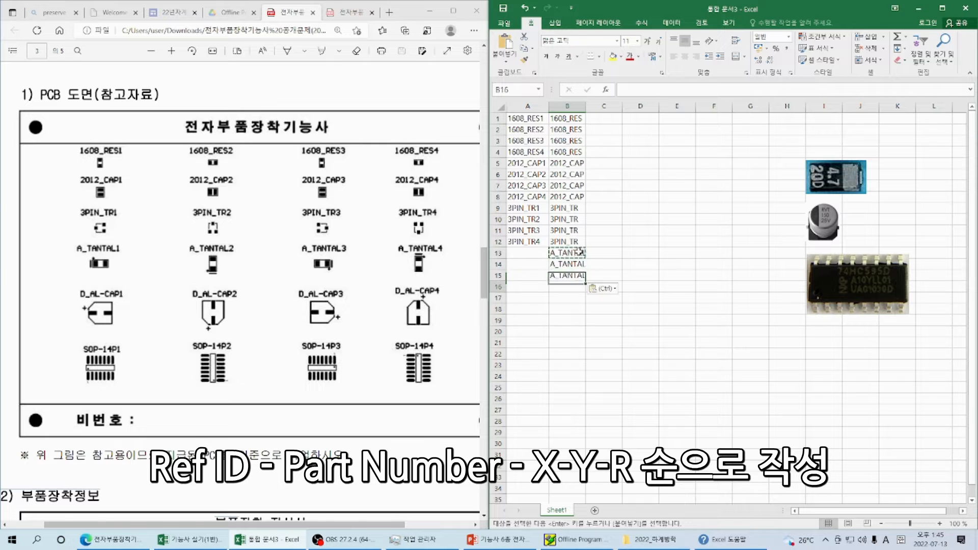
key(Down)
key(ctrl+v)
Step: Enter the Ref ID A_TANTAL1 in cell A13 and fill the series down to A_TANTAL4 in A16
key(Left)
key(Up)
key(Up)
key(Up)
text(A_TANTAL1)
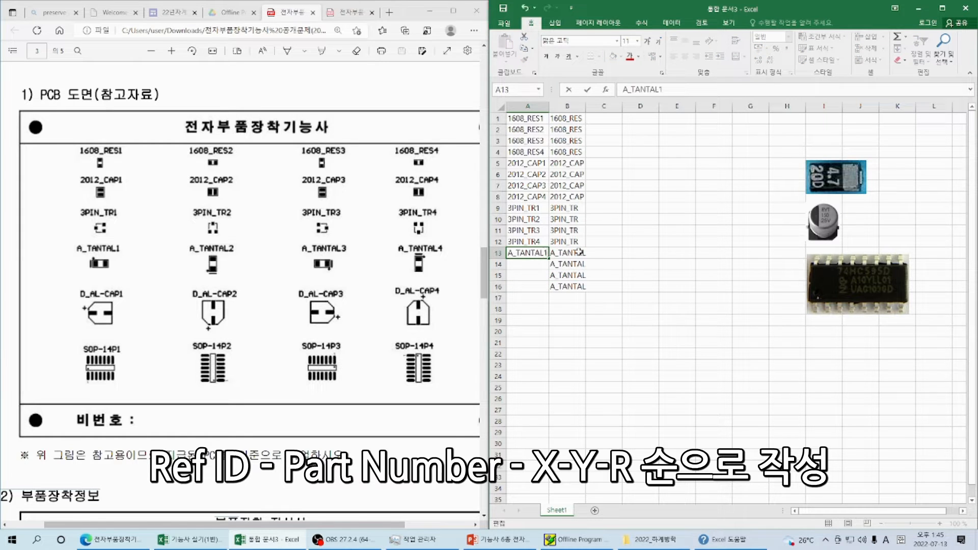
key(Return)
key(Up)
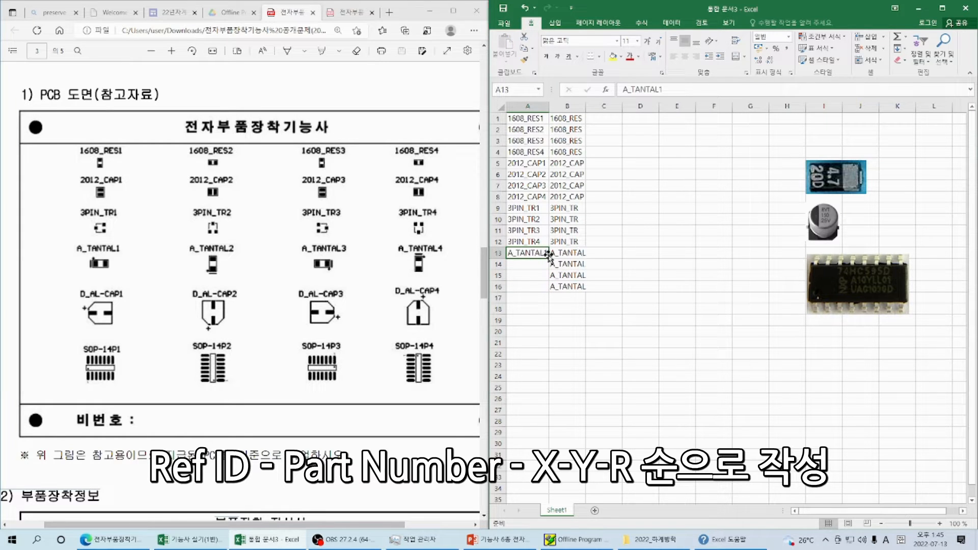
drag(549, 258, 549, 293)
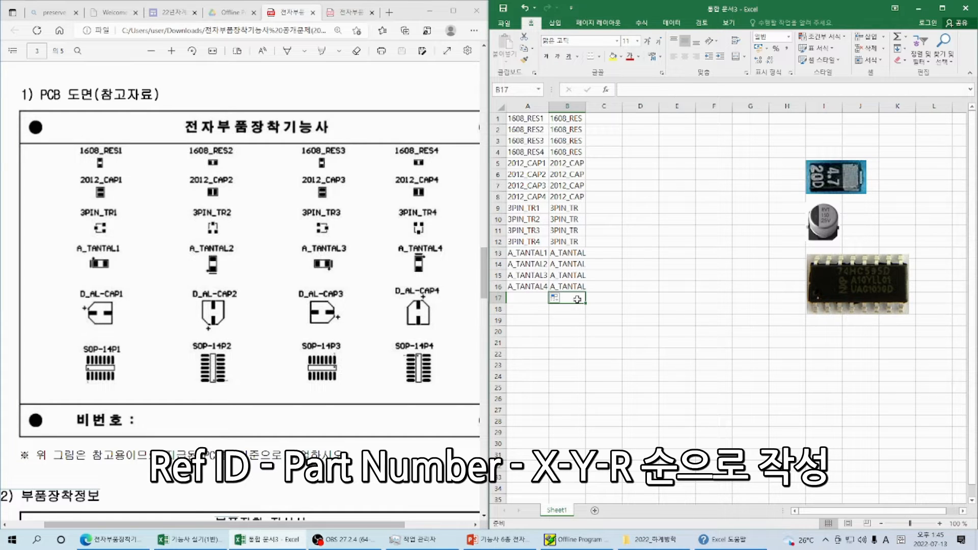
Step: Enter the aluminium capacitor part number D_AL-CAP in cell B17
text(D_A)
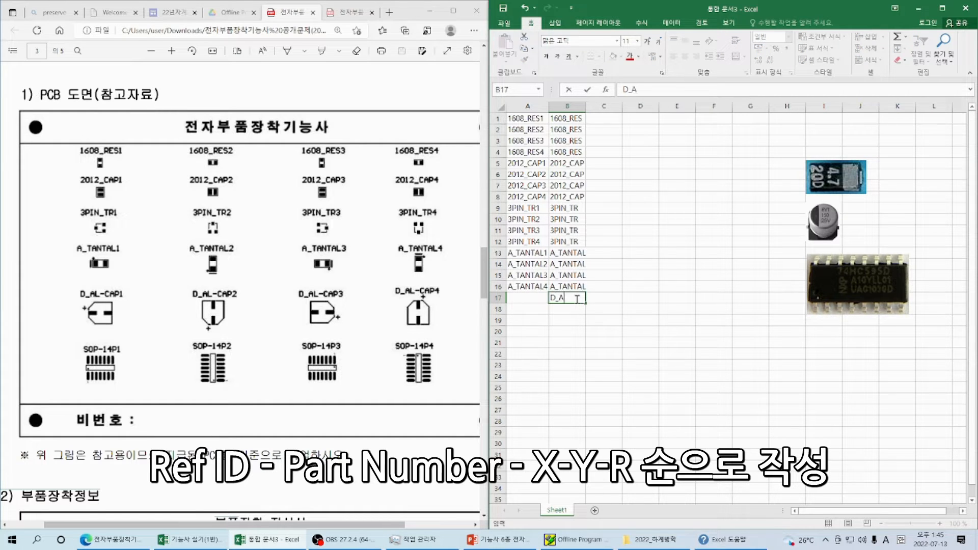
text(L-CAP)
key(Return)
Step: Copy the part number D_AL-CAP from B17 into cells B18, B19 and B20
key(Up)
key(ctrl+c)
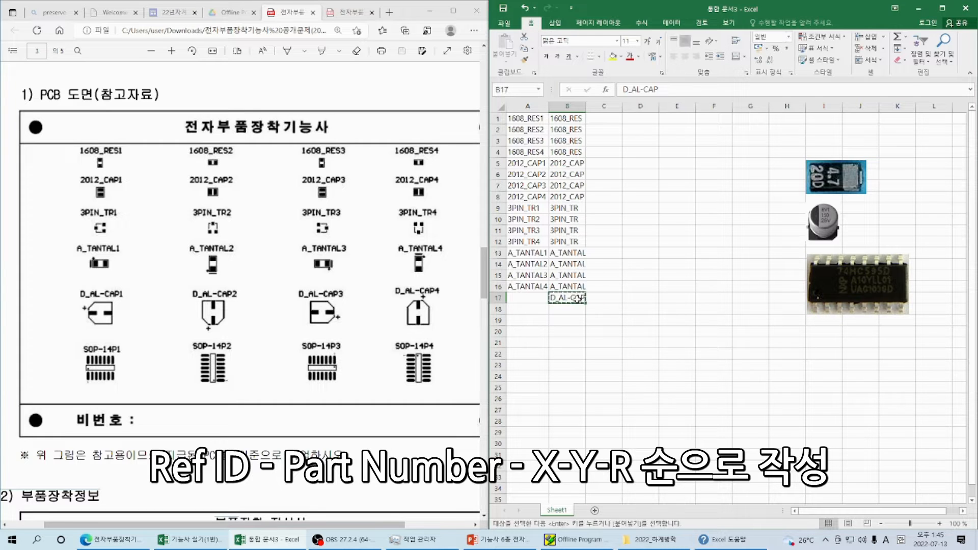
key(Down)
key(ctrl+v)
key(Down)
key(ctrl+v)
key(Down)
key(ctrl+v)
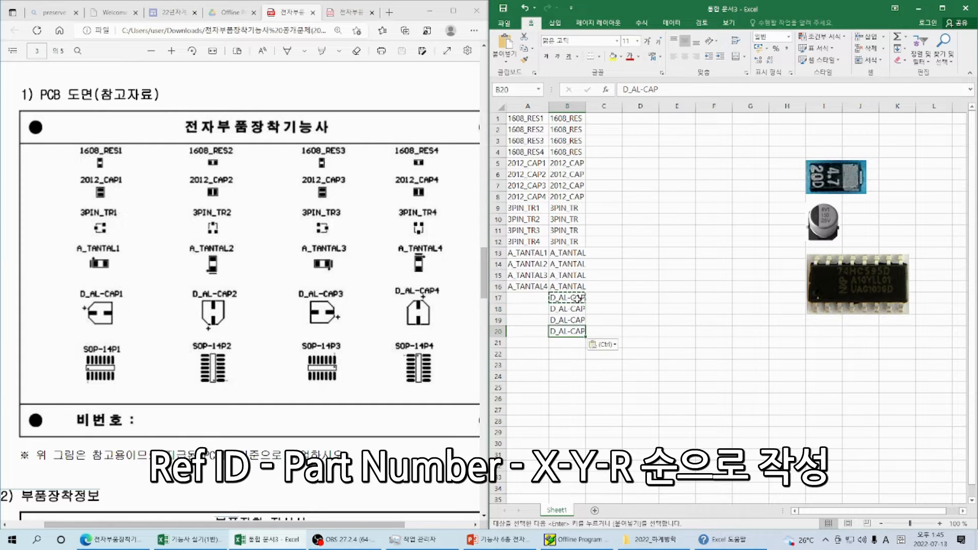
Step: Enter the Ref ID D_AL-CAP1 in cell A17 and fill the series down to D_AL-CAP4 in A20
click(527, 297)
key(ctrl+v)
key(F2)
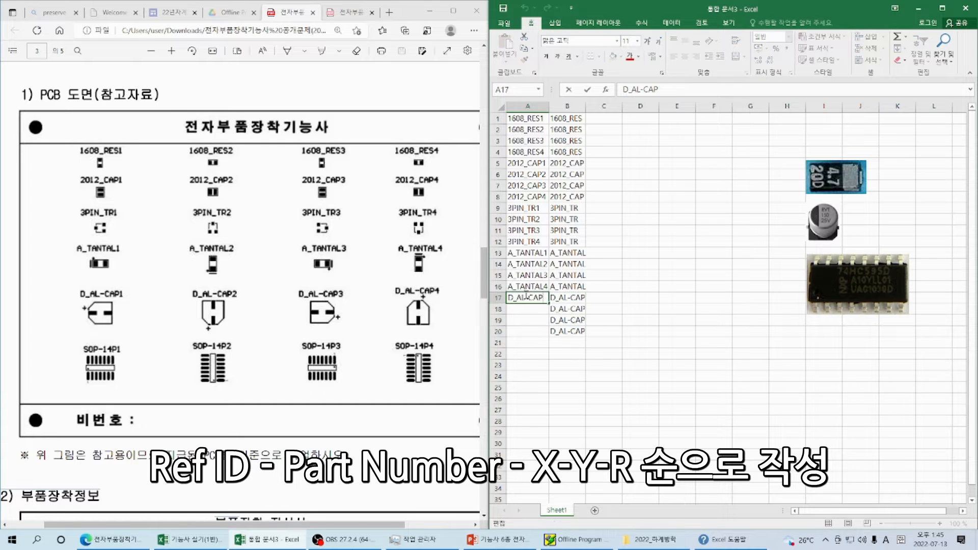
text(1)
key(Return)
key(Up)
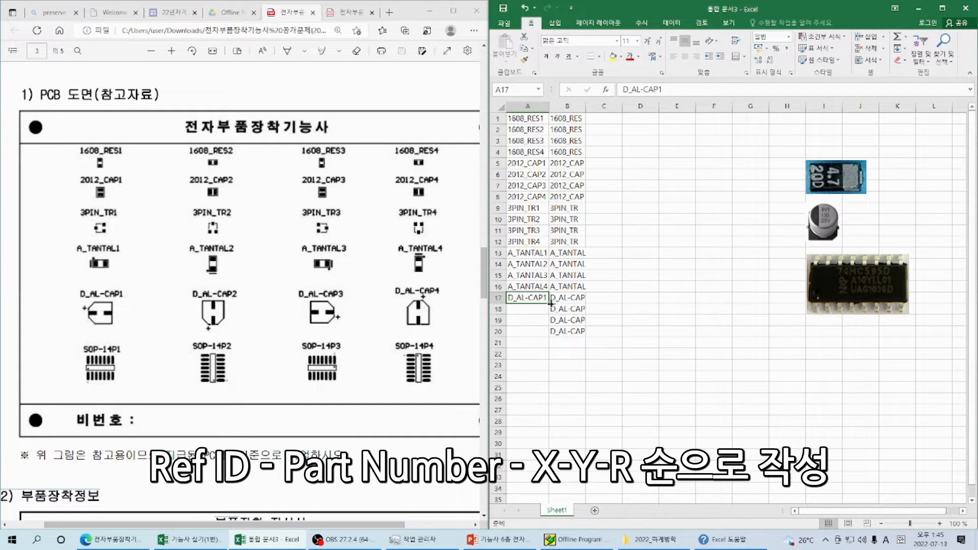
drag(548, 302, 544, 337)
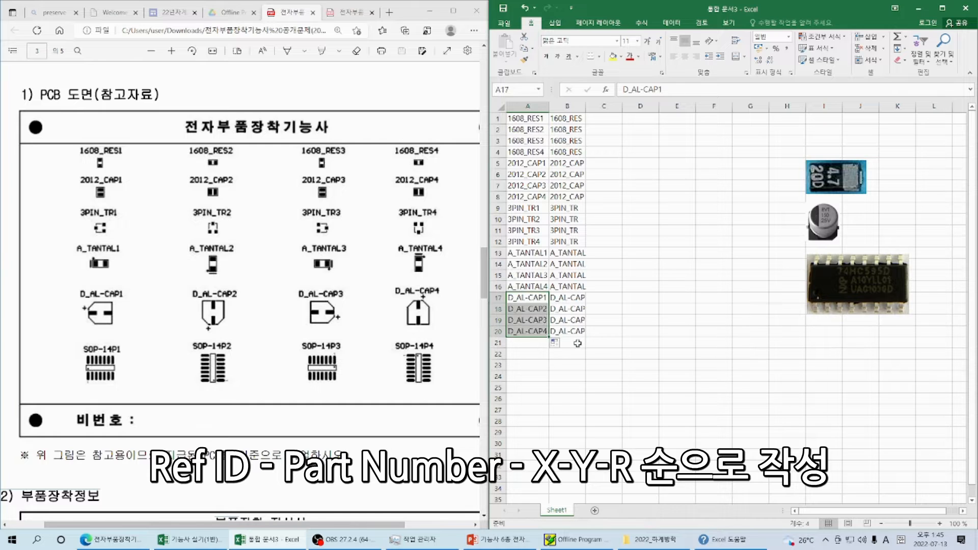
Step: Enter the IC part number SOP_14P in cell B21
click(576, 344)
text(SOP)
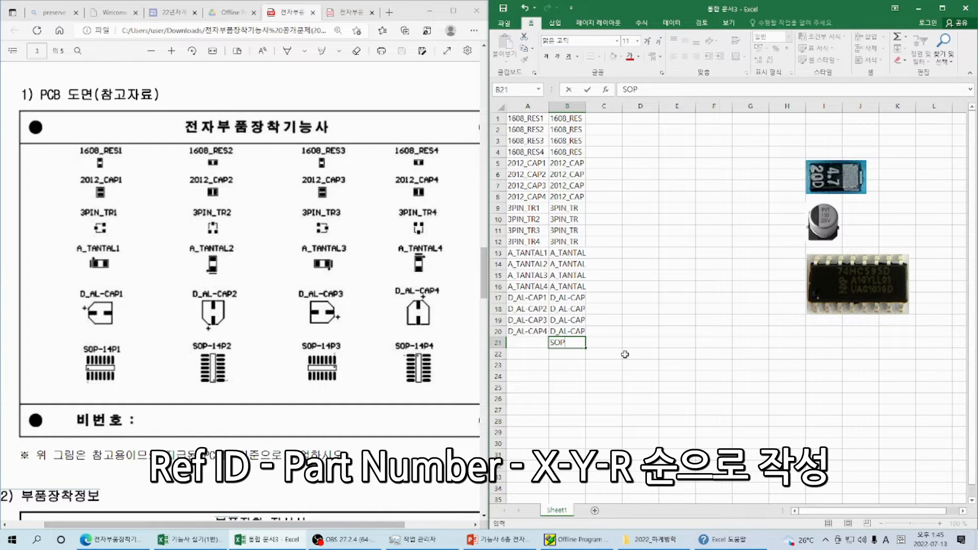
text(_14P)
key(Return)
Step: Copy the part number SOP_14P from B21 into cells B22, B23 and B24
key(Up)
key(ctrl+c)
key(Down)
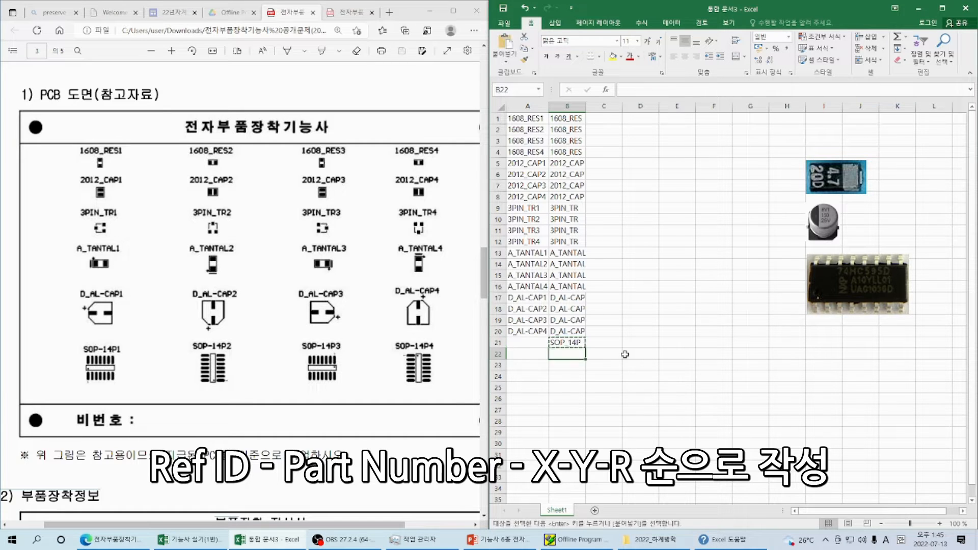
key(ctrl+v)
key(Down)
key(ctrl+v)
key(Down)
key(ctrl+v)
Step: Enter the Ref ID SOP_14P1 in cell A21 and fill the series down to SOP_14P4 in A24
key(Left)
key(Up)
key(Up)
key(Up)
key(ctrl+v)
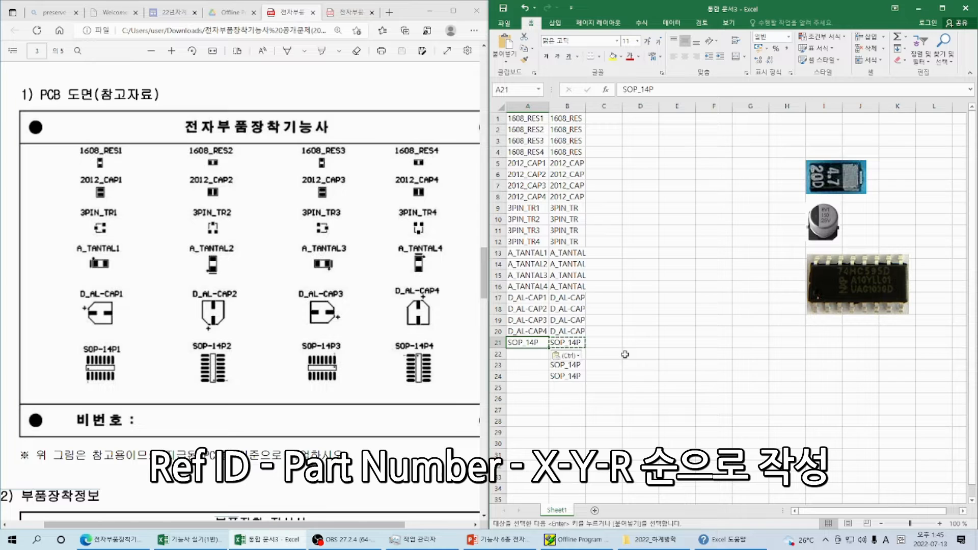
key(F2)
text(1)
key(Return)
key(Up)
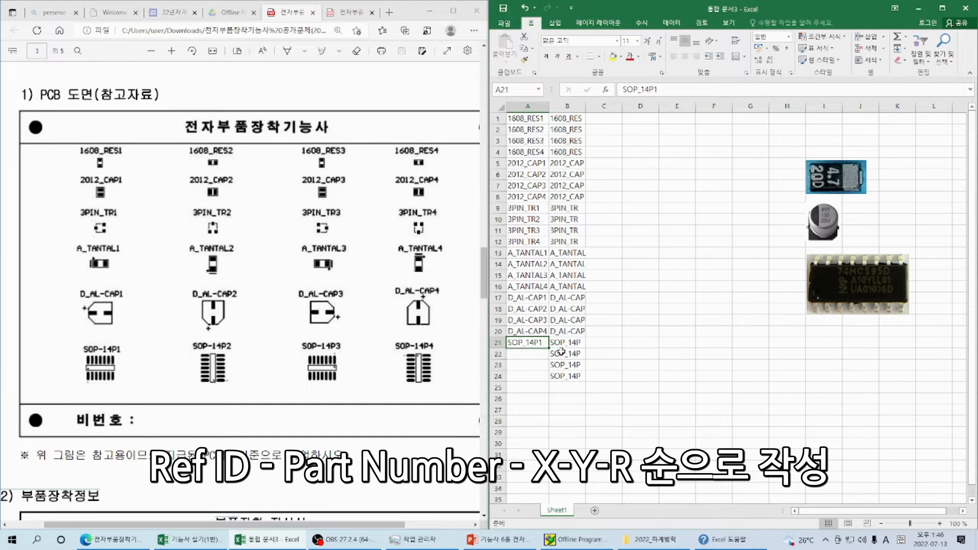
drag(549, 347, 551, 381)
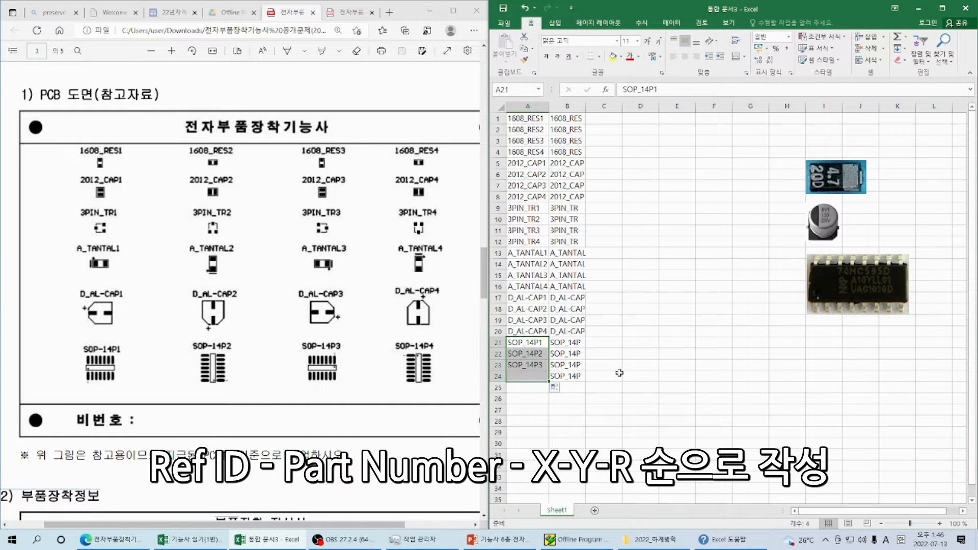
Step: Auto-fit the widths of columns A and B to their contents
double_click(549, 107)
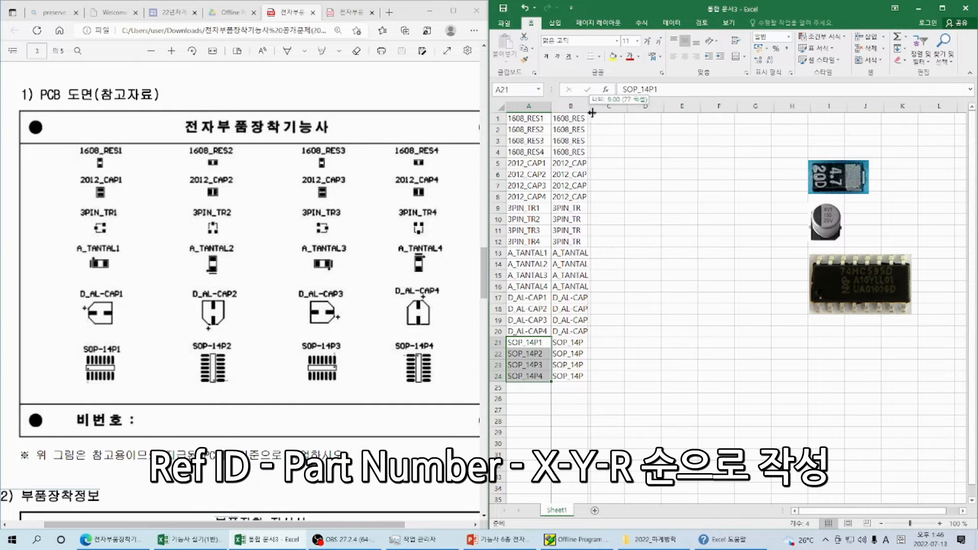
double_click(588, 106)
Step: Enter the X coordinates 25.11, 60.11, 94.11 and 124.11 from the PDF's coordinate table in cells C1 to C4
click(364, 252)
scroll(364, 252, down, 8)
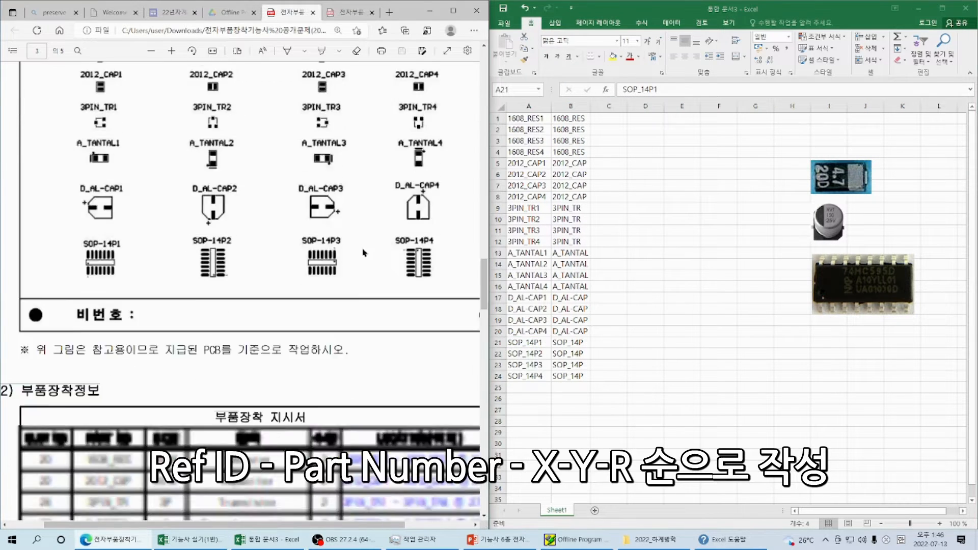
scroll(364, 252, down, 10)
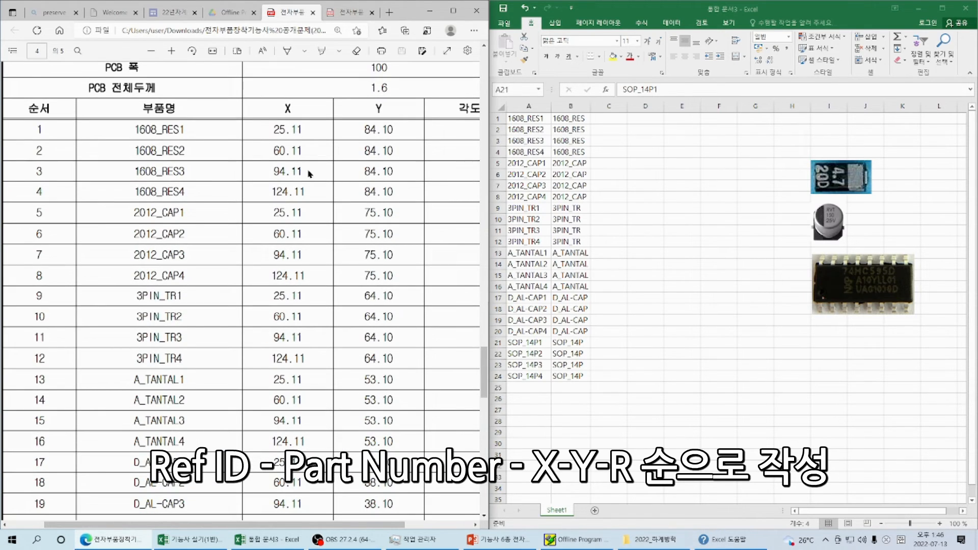
click(625, 120)
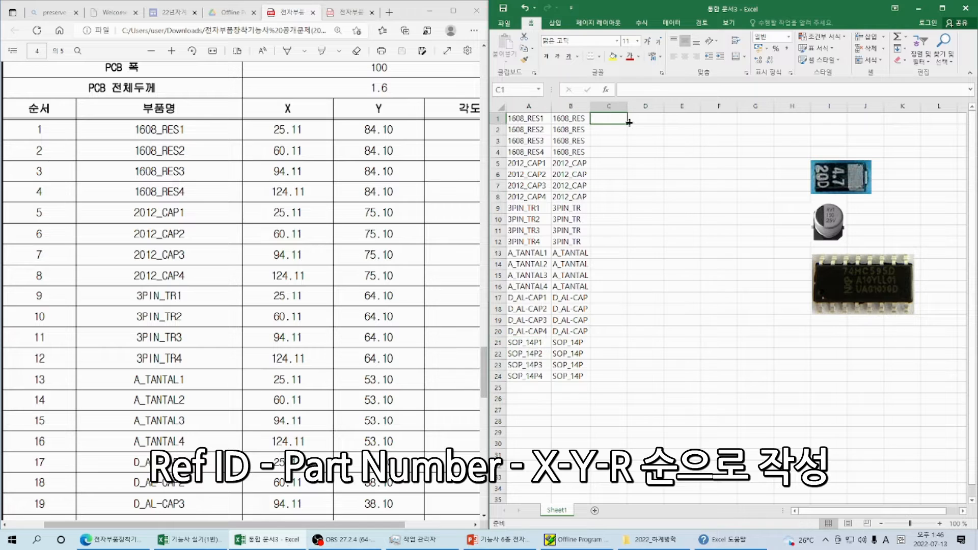
text(25.1)
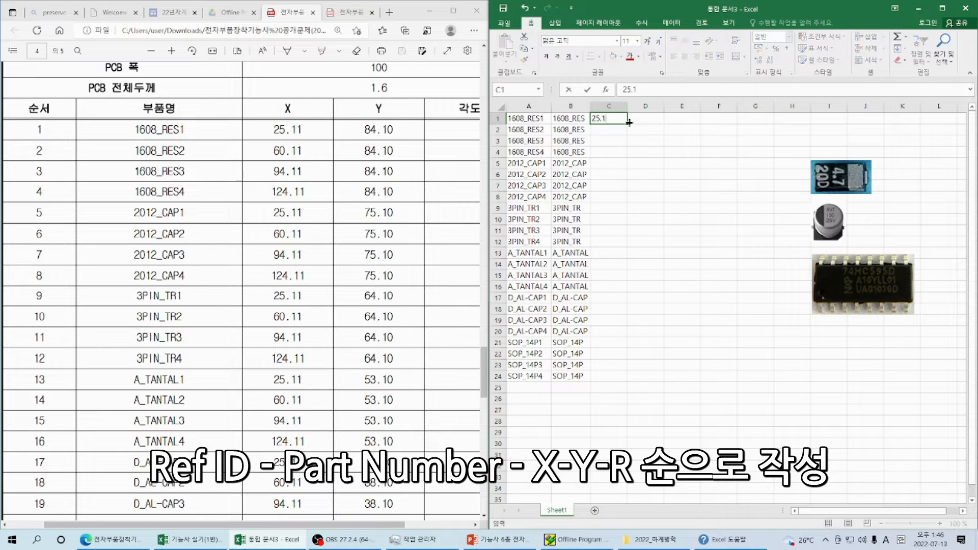
text(1)
key(Return)
text(60.11)
key(Return)
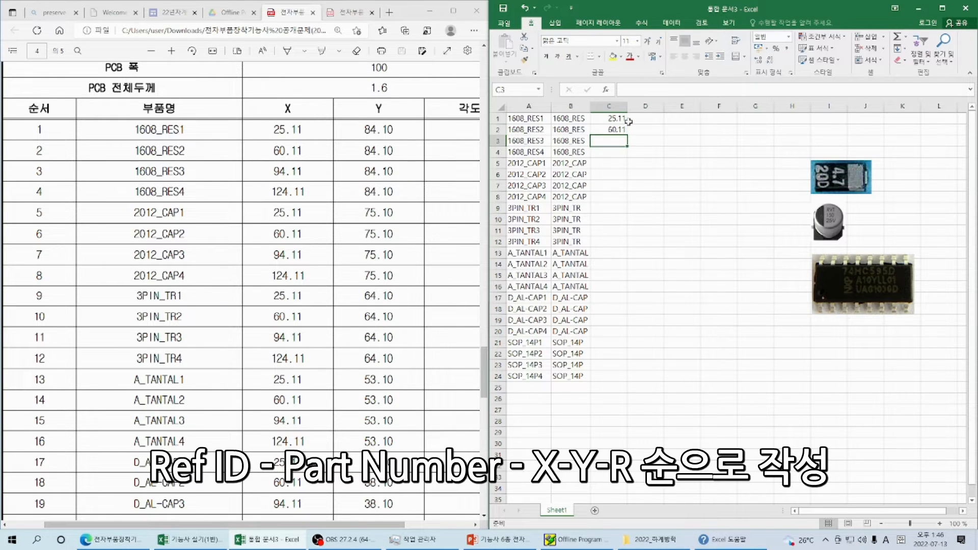
text(94.11)
key(Return)
text(12)
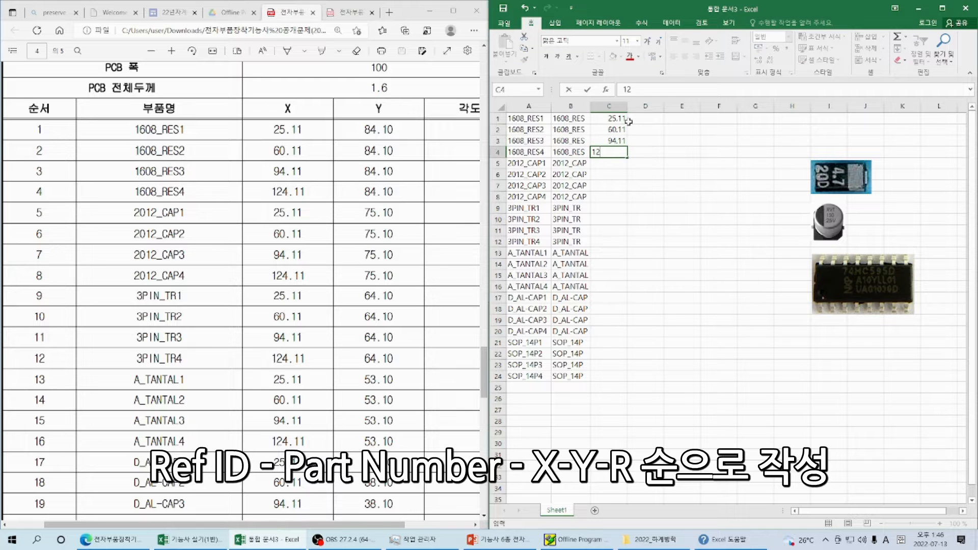
text(4.11)
key(Return)
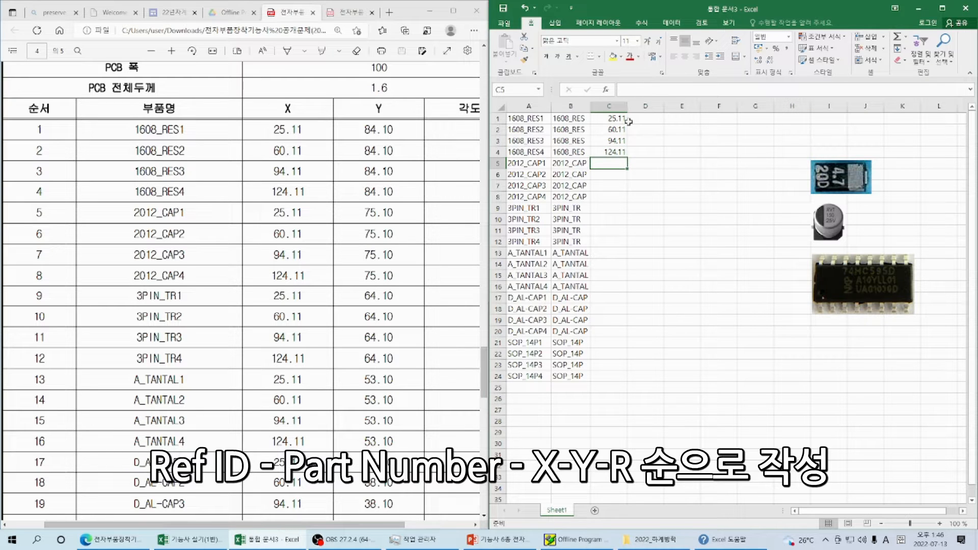
Step: Copy the four X coordinates in C1:C4 to the 2012_CAP rows C5:C8 and the 3PIN_TR rows C9:C12
key(Up)
key(shift+Up)
key(shift+Up)
key(shift+Up)
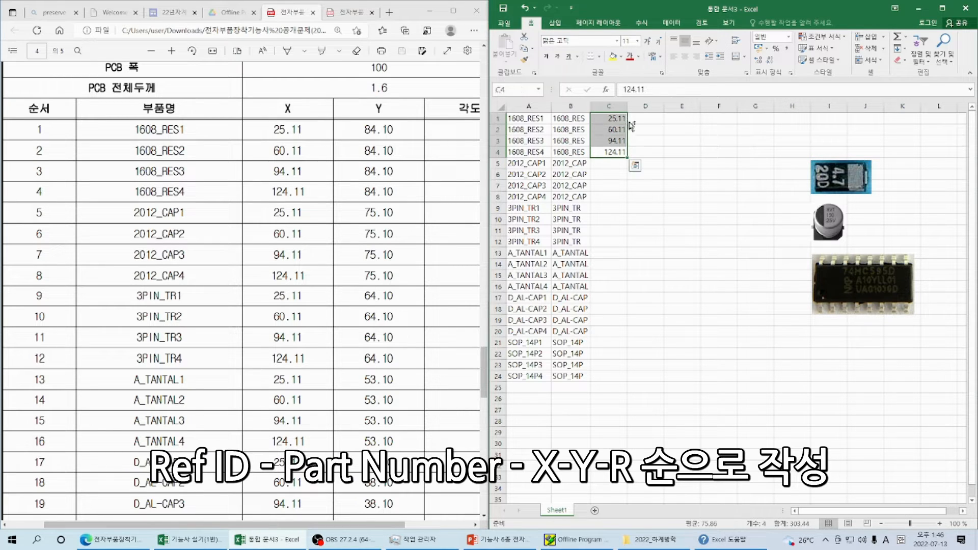
key(ctrl+c)
key(Down)
key(ctrl+v)
key(Down)
key(Down)
key(Down)
key(Down)
key(ctrl+v)
Step: Paste the same four X coordinates into C13:C16, C17:C20 and C21:C24 for the A_TANTAL, D_AL-CAP and SOP_14P rows
key(Down)
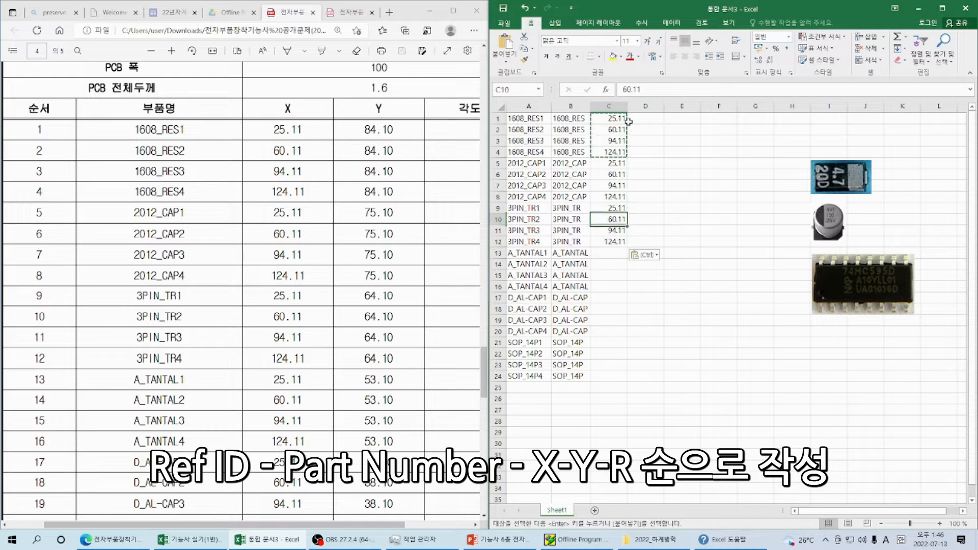
key(Down)
key(Down)
key(Down)
key(ctrl+v)
key(Down)
key(Down)
key(Down)
key(Down)
key(ctrl+v)
key(Down)
key(Down)
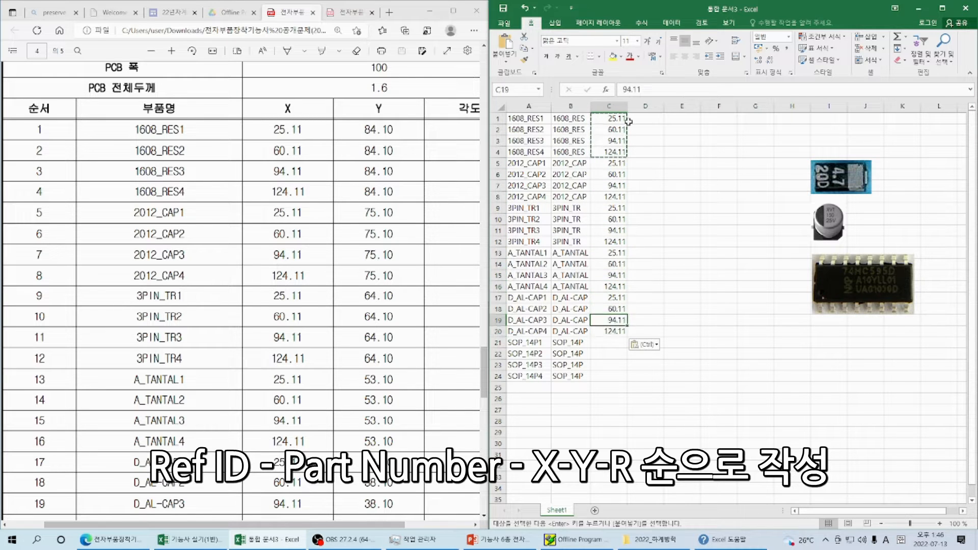
key(Down)
key(Down)
key(ctrl+v)
Step: Enter the Y coordinate 84.1 for 1608_RES1 in cell D1
key(Right)
key(Up)
key(Up)
key(Up)
key(Up)
key(Up)
key(Up)
key(Up)
key(Up)
key(Up)
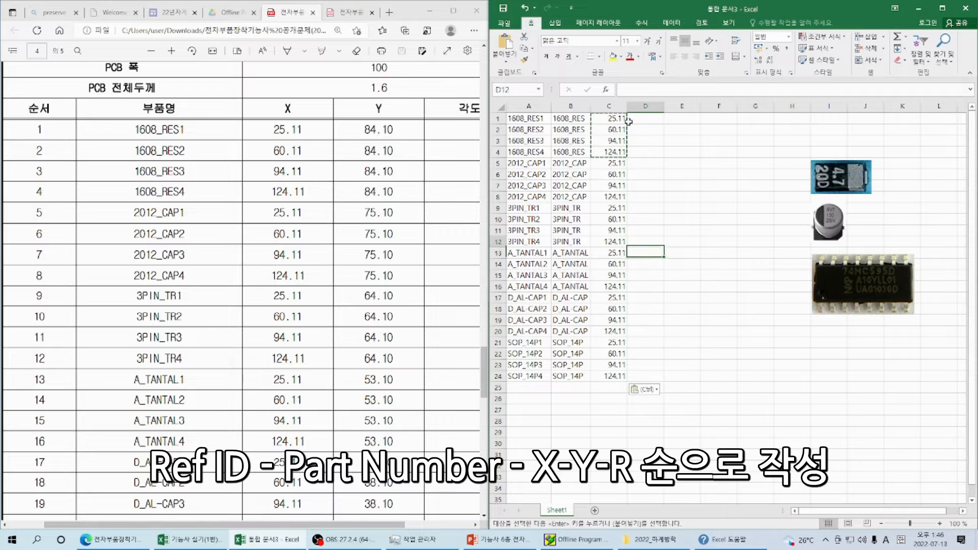
key(Up)
key(Up)
key(Up)
key(Up)
key(Up)
key(Up)
key(Up)
key(Up)
key(Up)
key(Up)
key(Up)
key(Escape)
text(84.1)
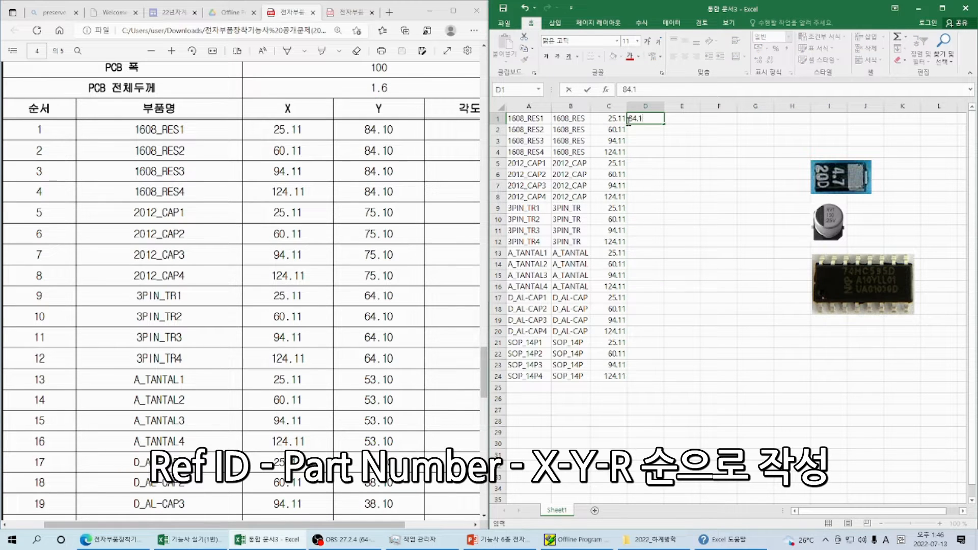
key(Return)
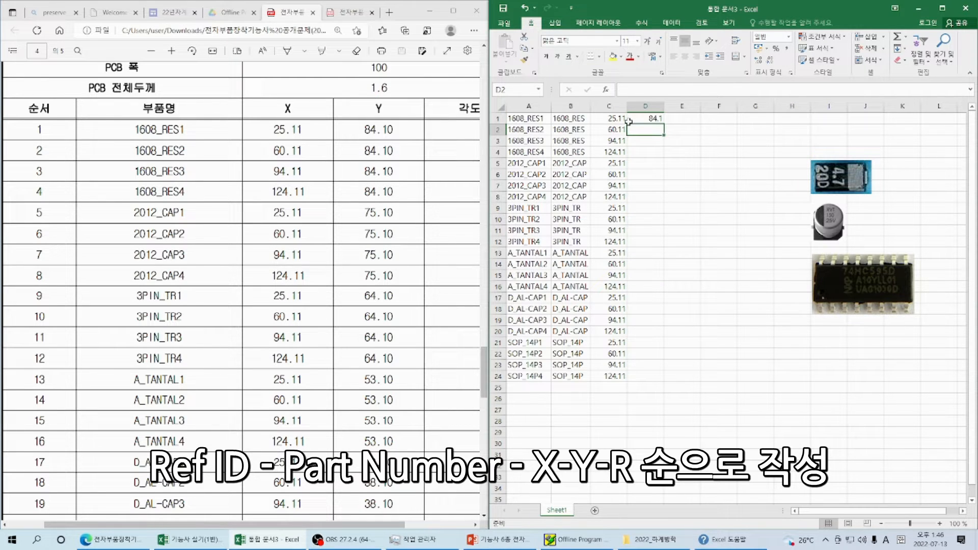
Step: Copy the Y coordinate 84.1 from D1 to D2:D4 for the remaining 1608_RES rows
key(Up)
key(ctrl+c)
key(Down)
key(ctrl+v)
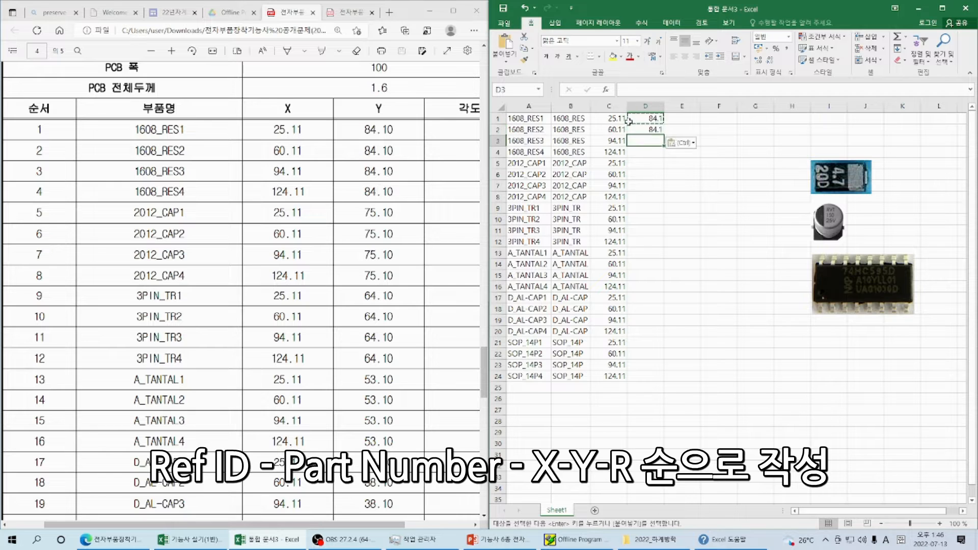
key(Down)
key(ctrl+v)
key(Down)
key(ctrl+v)
key(Down)
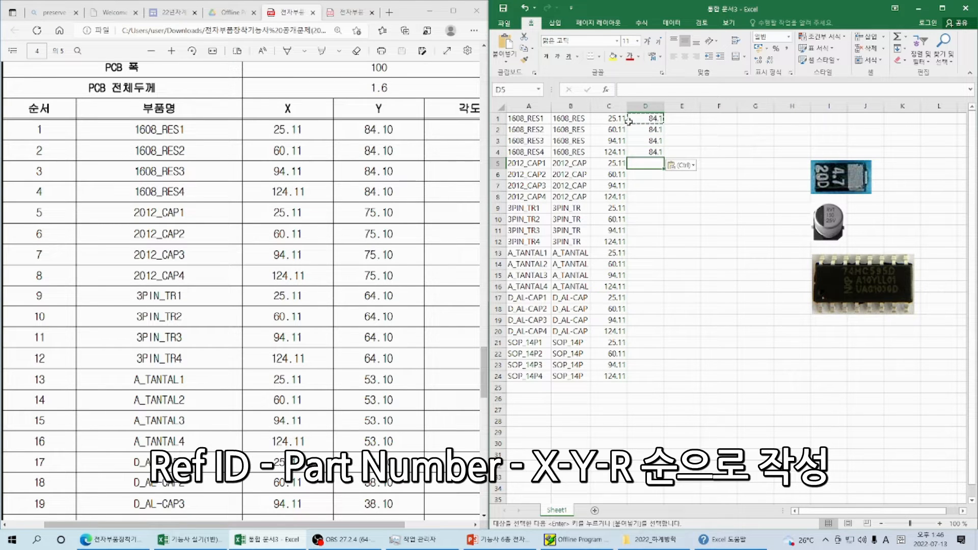
Step: Enter the Y coordinate 75.10 for 2012_CAP1 in D5 and copy it to D6:D8
text(75.10)
key(Return)
key(Up)
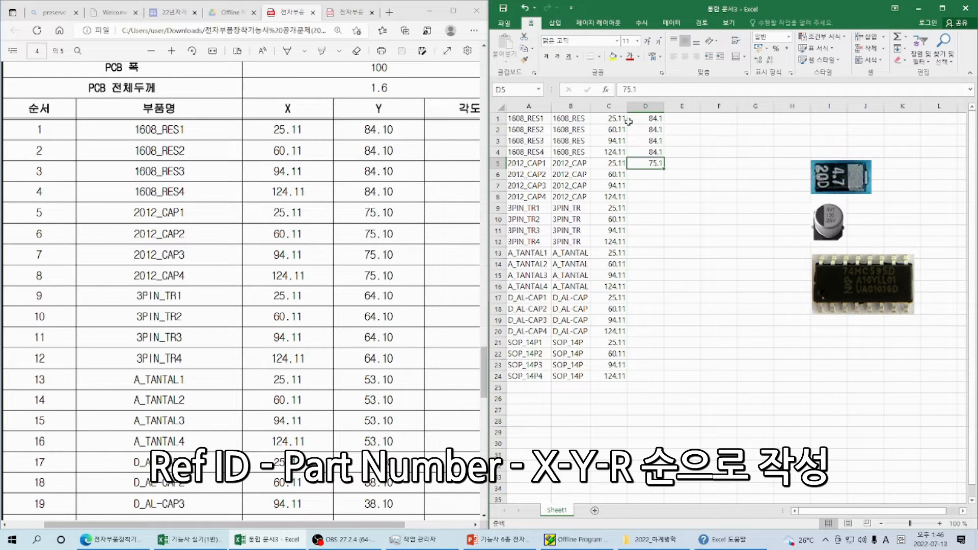
key(ctrl+c)
key(Down)
key(ctrl+v)
key(Down)
key(ctrl+v)
key(Down)
key(ctrl+v)
key(Down)
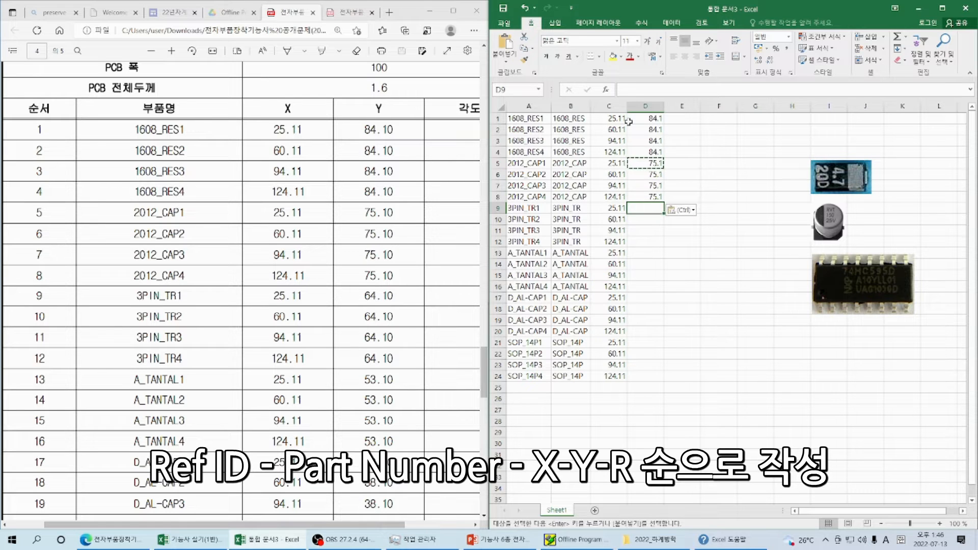
Step: Enter the Y coordinate 64.10 for 3PIN_TR1 in D9 and copy it to D10:D12
text(64.10)
key(Return)
key(Up)
key(ctrl+c)
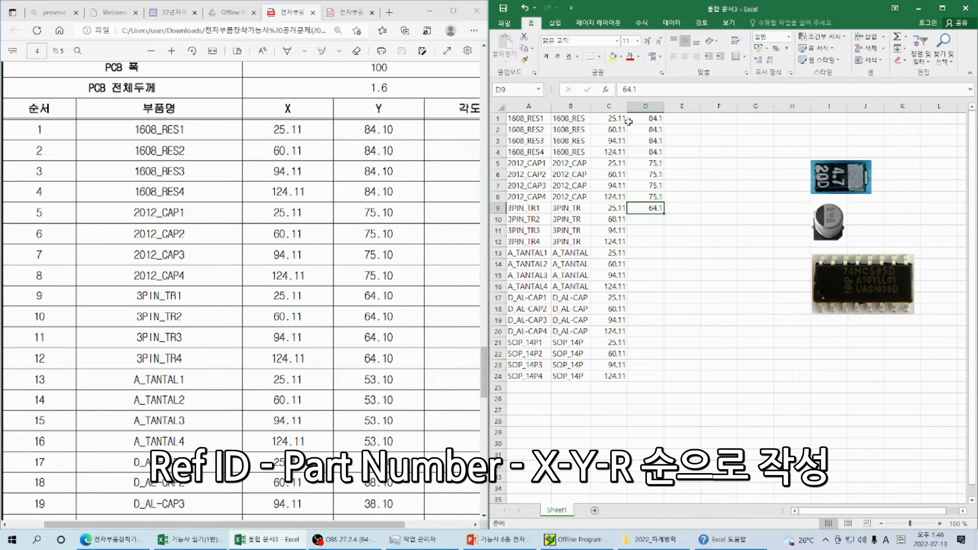
key(Down)
key(ctrl+v)
key(Down)
key(ctrl+v)
key(Down)
key(ctrl+v)
key(Down)
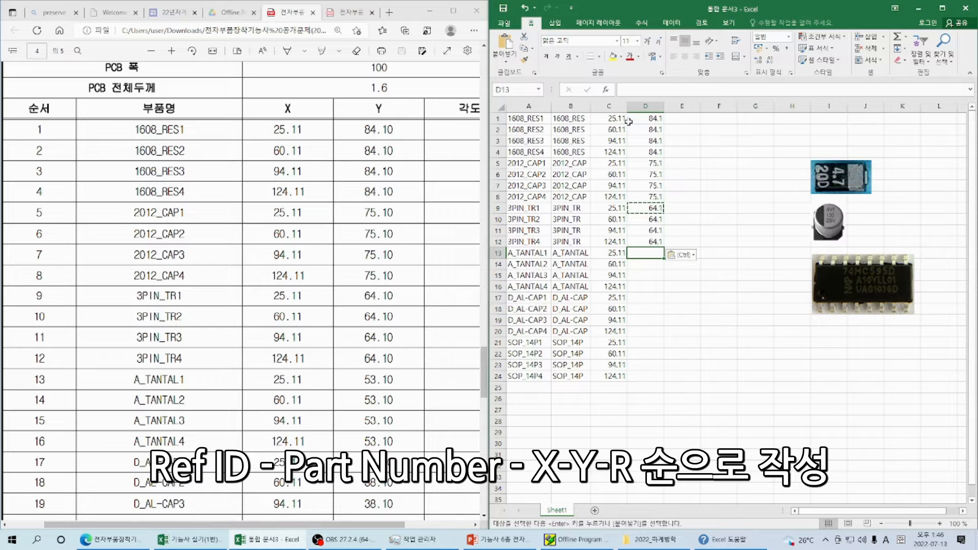
Step: Enter the Y coordinate 53.10 for A_TANTAL1 in D13 and copy it to D14:D16
text(53.10)
key(Return)
key(Up)
key(ctrl+c)
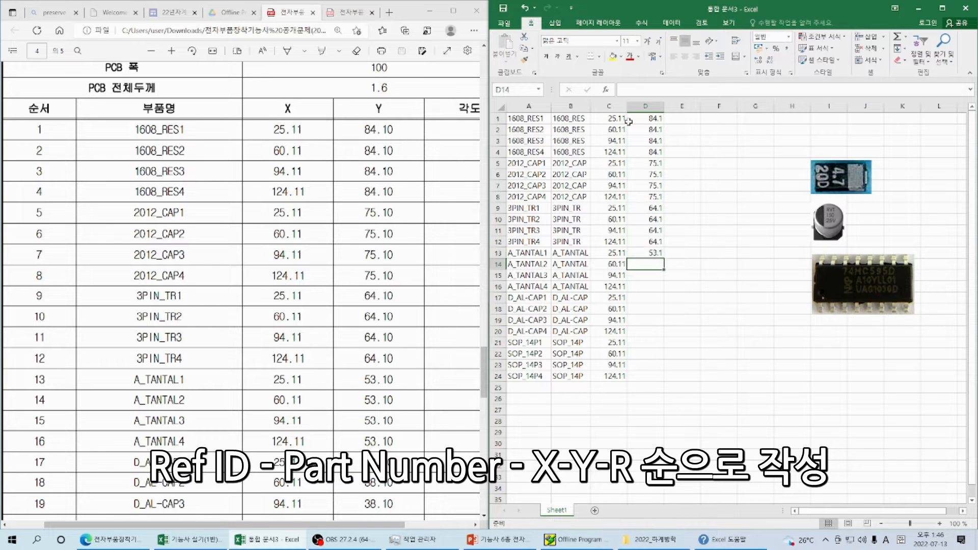
key(Down)
key(ctrl+v)
key(Down)
key(ctrl+v)
key(Down)
key(ctrl+v)
key(Down)
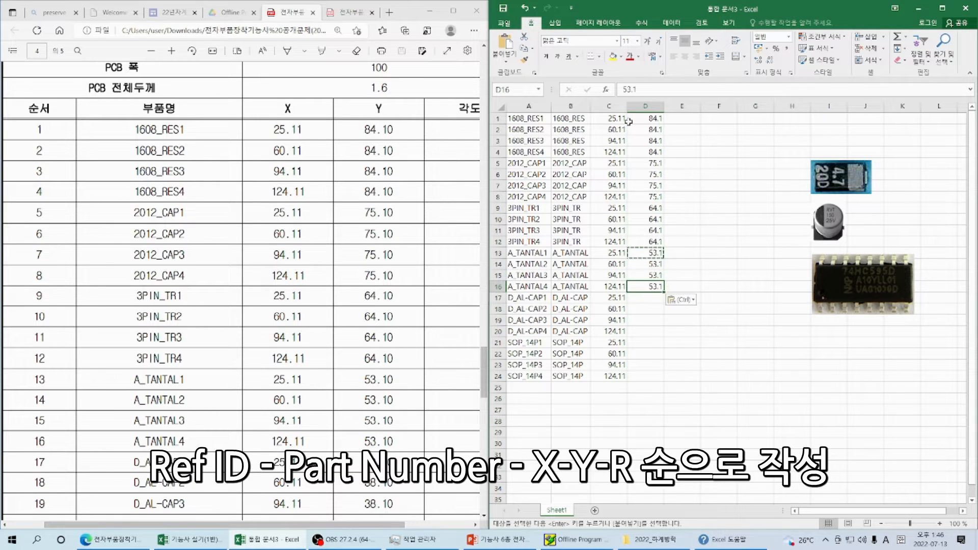
Step: Enter the Y coordinate 38.10 for D_AL-CAP1 in D17 and copy it to D18:D20
text(38.10)
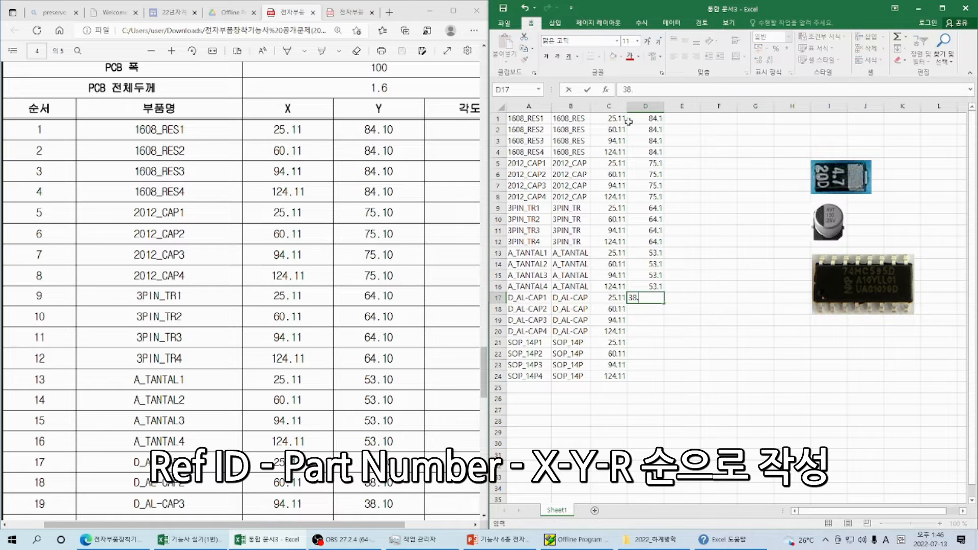
key(Return)
key(Up)
key(ctrl+c)
key(Down)
key(ctrl+v)
key(Down)
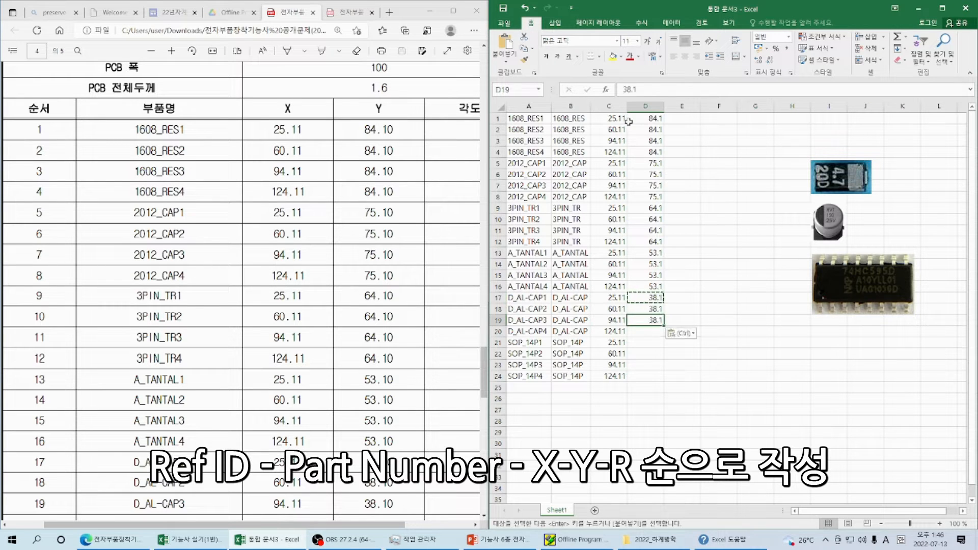
key(ctrl+v)
key(Down)
key(ctrl+v)
key(Down)
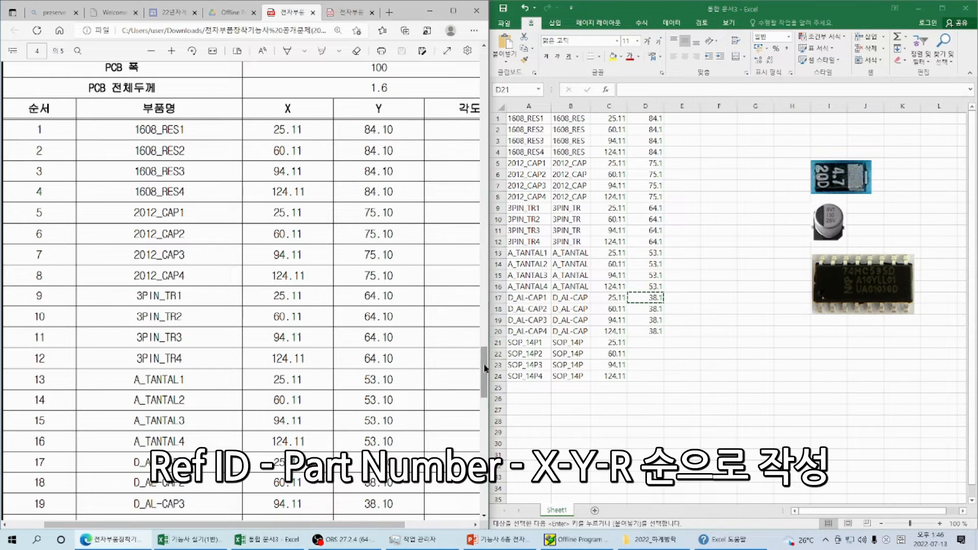
Step: Enter the SOP_14P1 Y coordinate 21.10 from the PDF table in D21 and copy it to D22:D24
drag(485, 369, 485, 395)
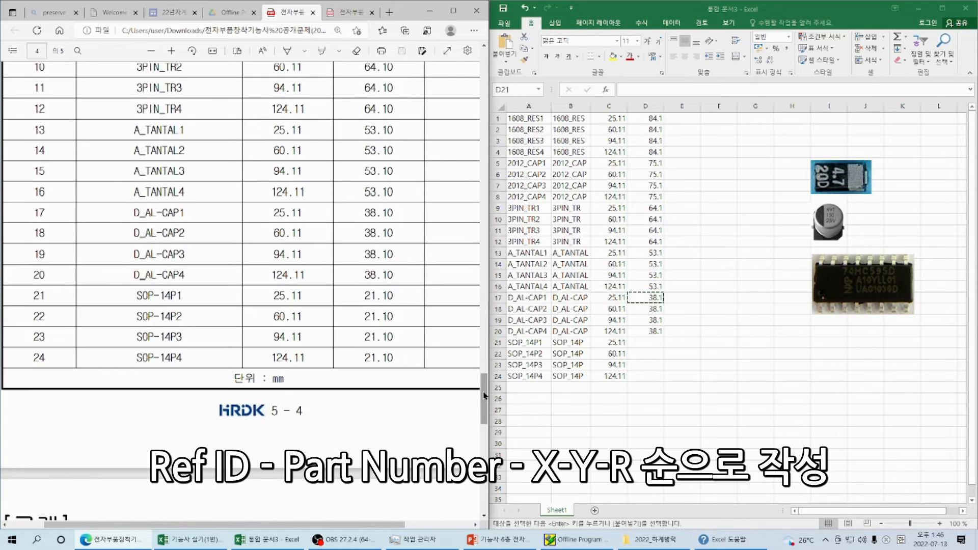
click(647, 343)
text(21.1)
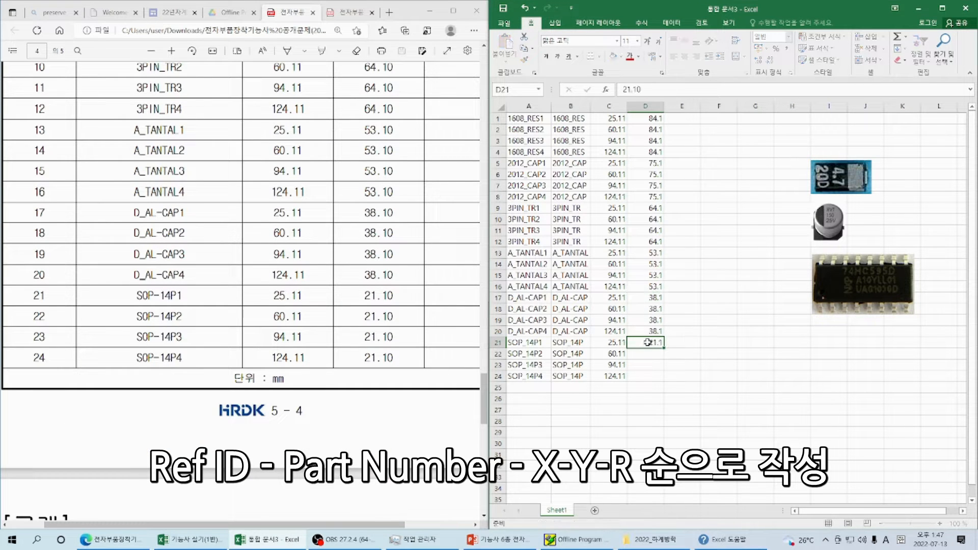
key(Return)
key(Up)
key(ctrl+c)
key(Down)
key(ctrl+v)
key(Down)
key(ctrl+v)
key(Down)
key(ctrl+v)
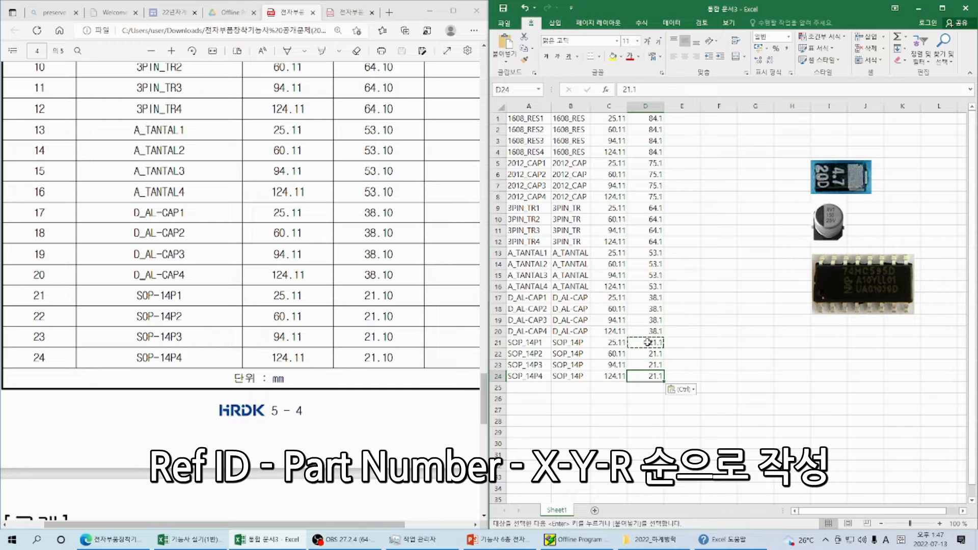
Step: Format the Y coordinates in column D to show two decimal places
click(645, 106)
click(760, 60)
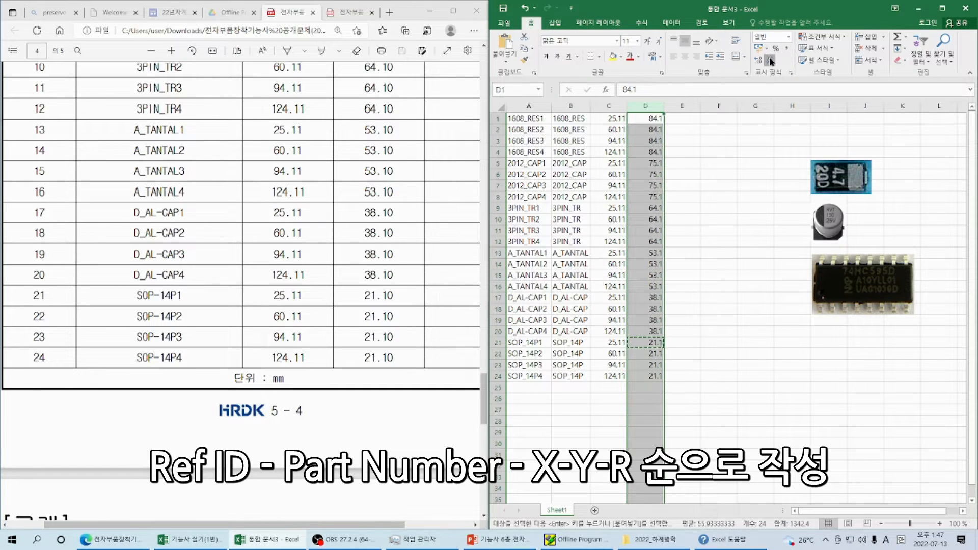
click(708, 251)
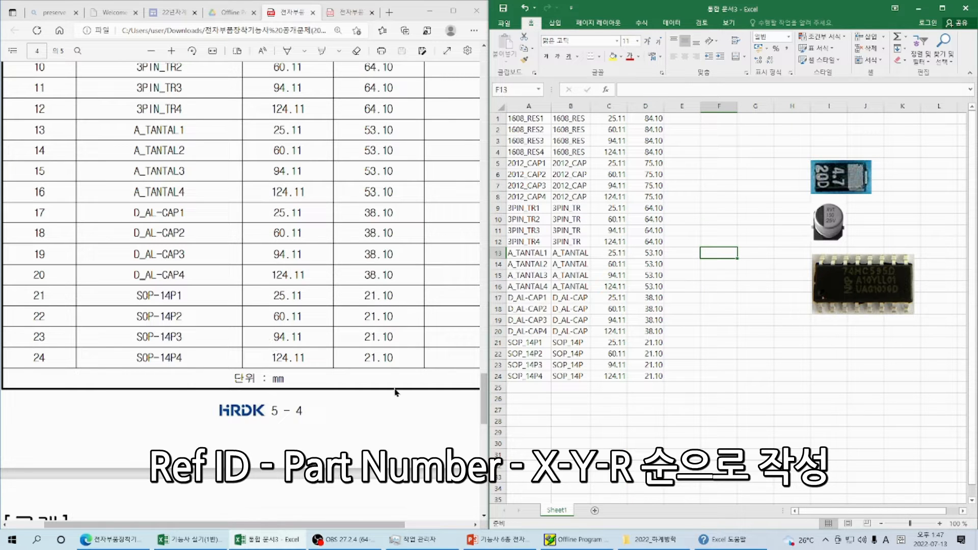
Step: Bring the PCB drawing on page 3 of the PDF into view and select cell E1 for the rotation column
scroll(464, 375, up, 5)
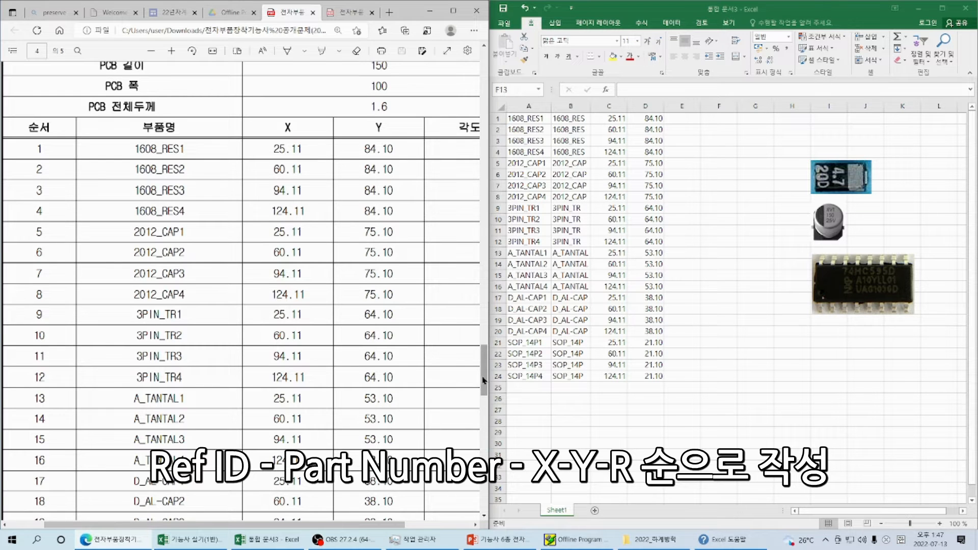
scroll(484, 352, up, 2)
scroll(485, 352, up, 15)
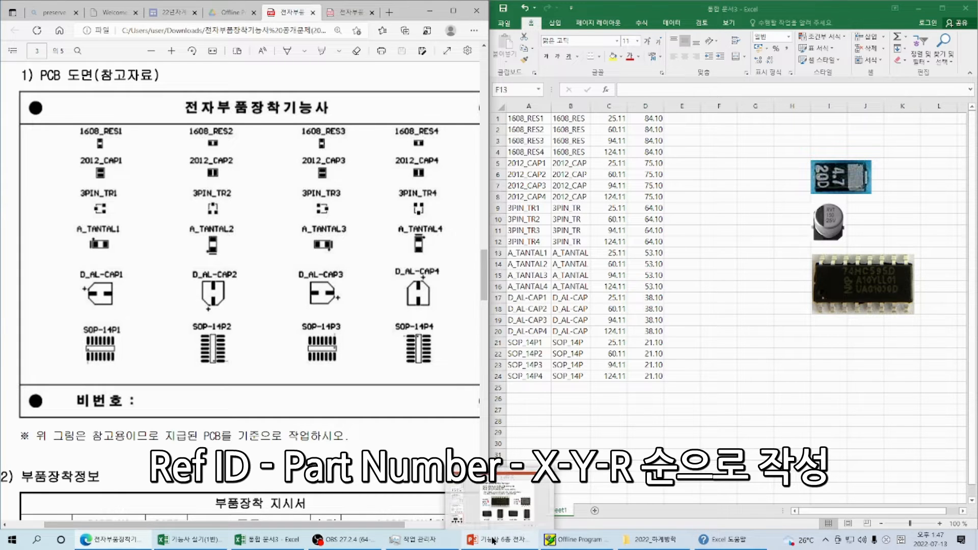
click(688, 121)
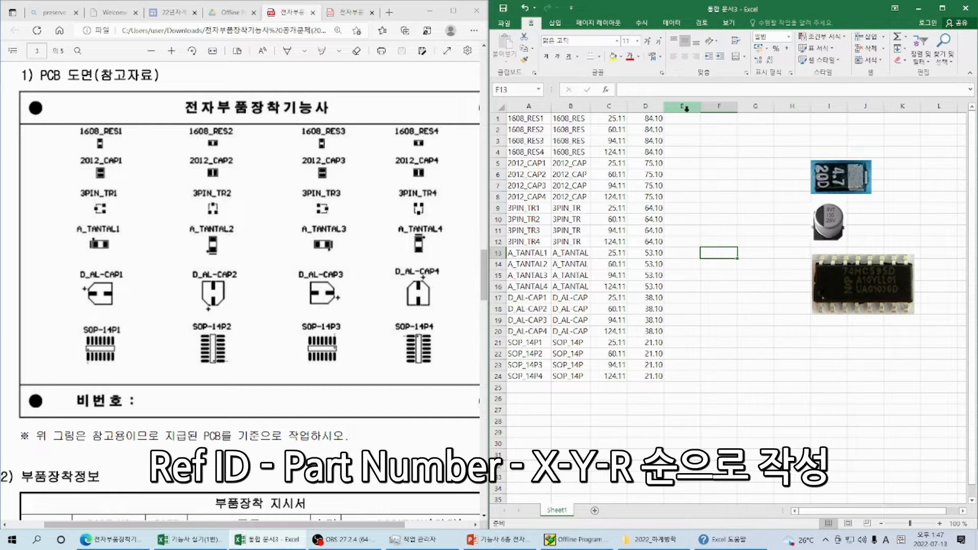
key(Left)
key(Up)
key(Up)
key(Up)
key(Up)
key(Up)
key(Up)
key(Up)
key(Up)
key(Up)
key(Up)
key(Up)
key(Up)
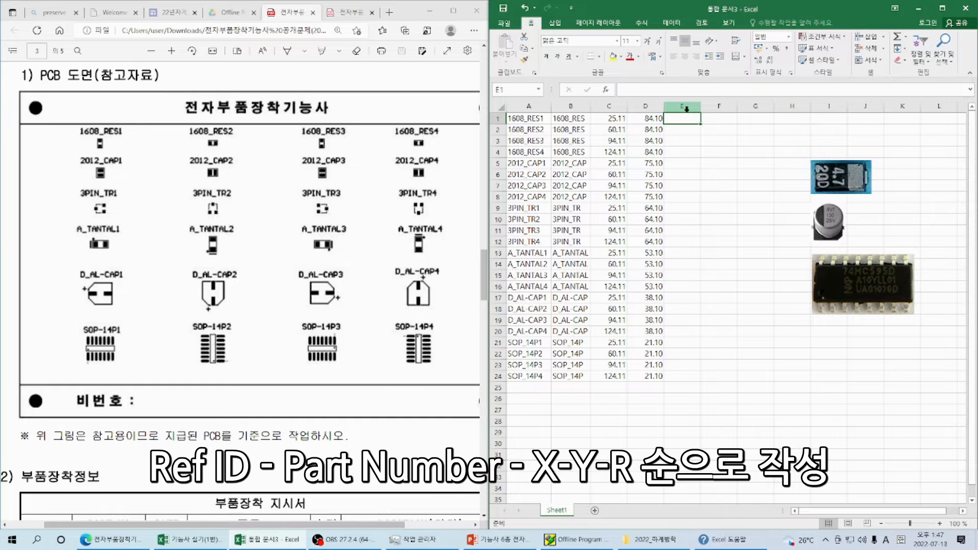
Step: Enter rotation angles 0 and 90 for 1608_RES1 and 1608_RES2 in E1 and E2, and return to E1
text(0)
key(Return)
text(90)
key(Return)
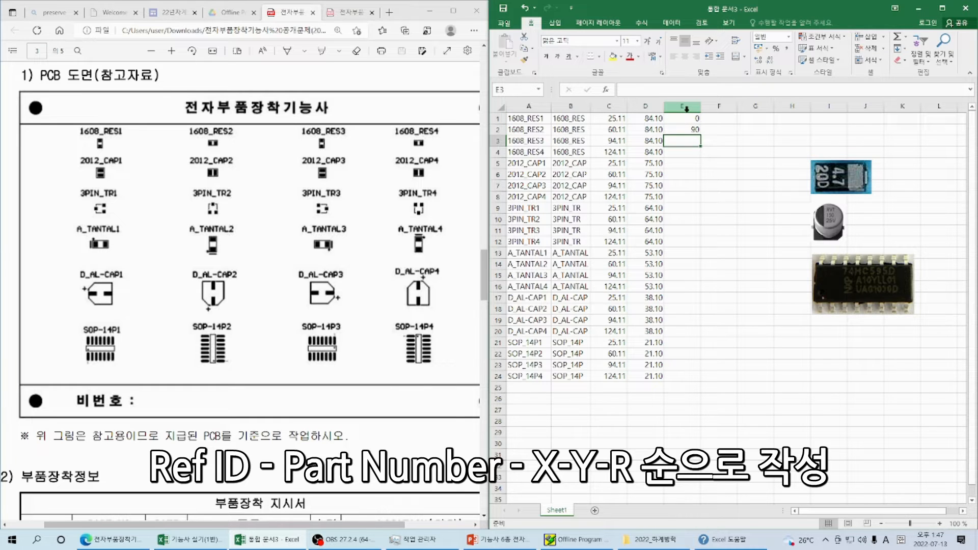
key(Up)
key(Up)
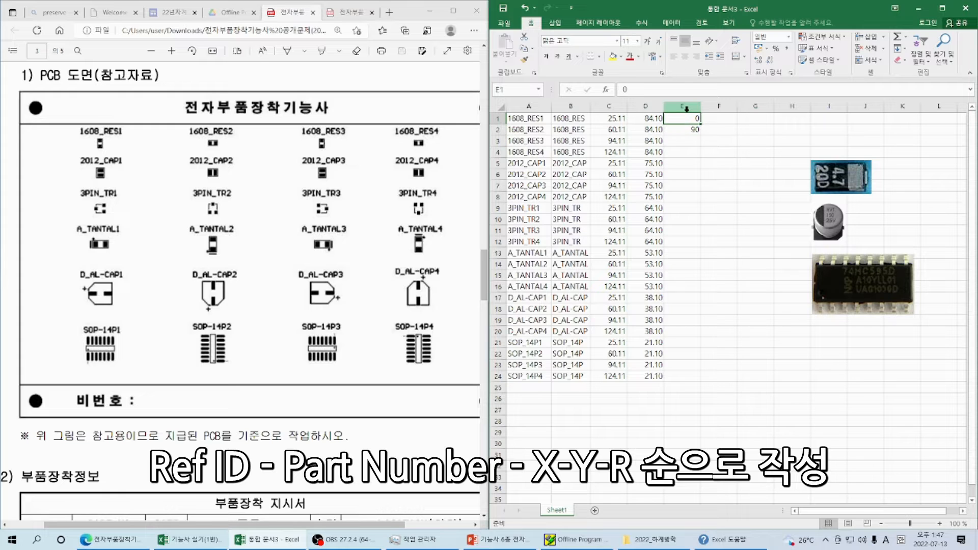
Step: Enter the rotation angles 90, 0, 90 and 0 for 1608_RES1 to 1608_RES4 in cells E1 to E4
text(90)
key(Return)
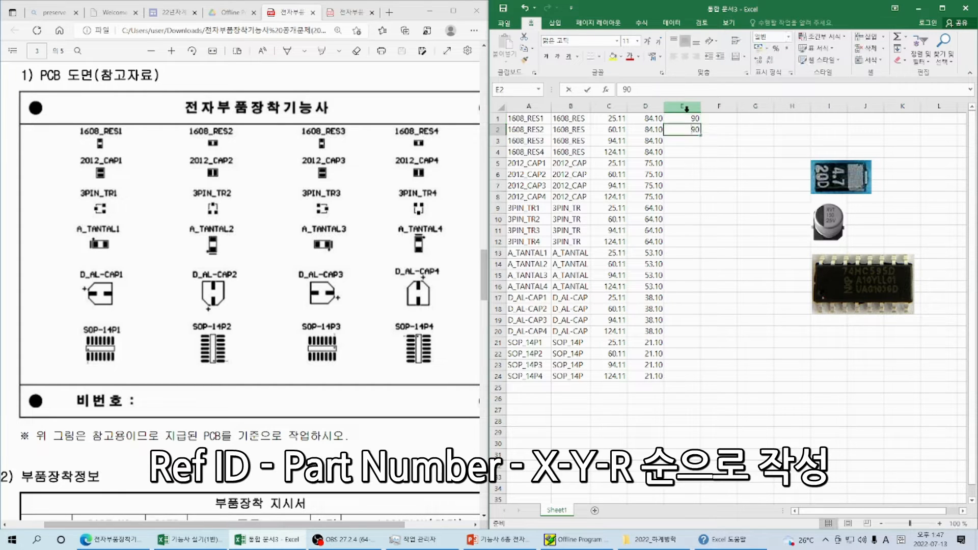
text(0)
key(Return)
text(90)
key(Return)
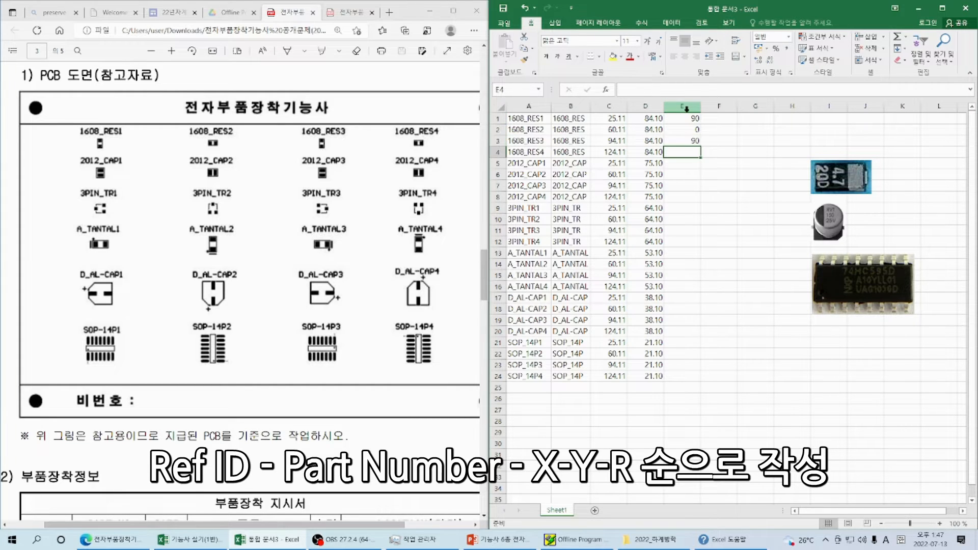
text(0)
key(Return)
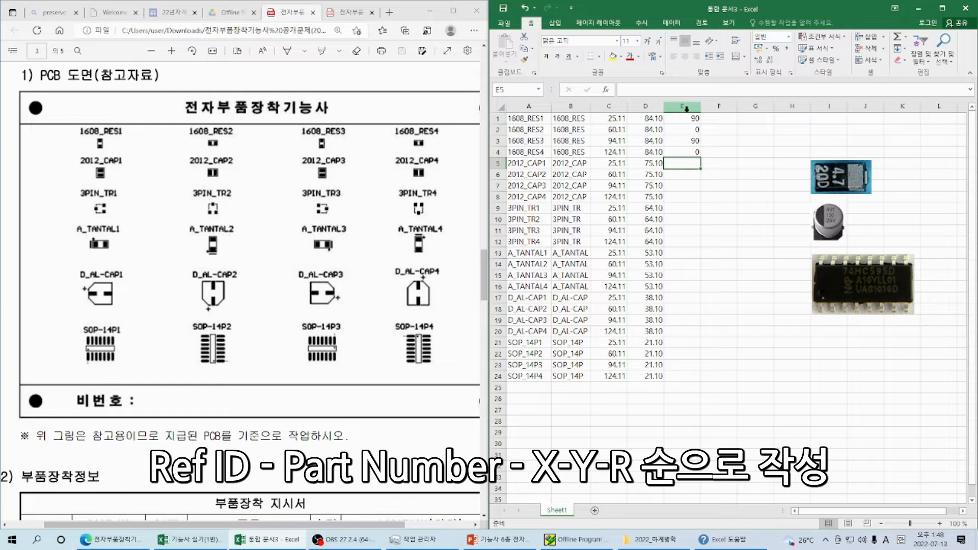
Step: Enter the rotation angles 90, 0, 90 and 0 for 2012_CAP1 to 2012_CAP4 in cells E5 to E8
key(Return)
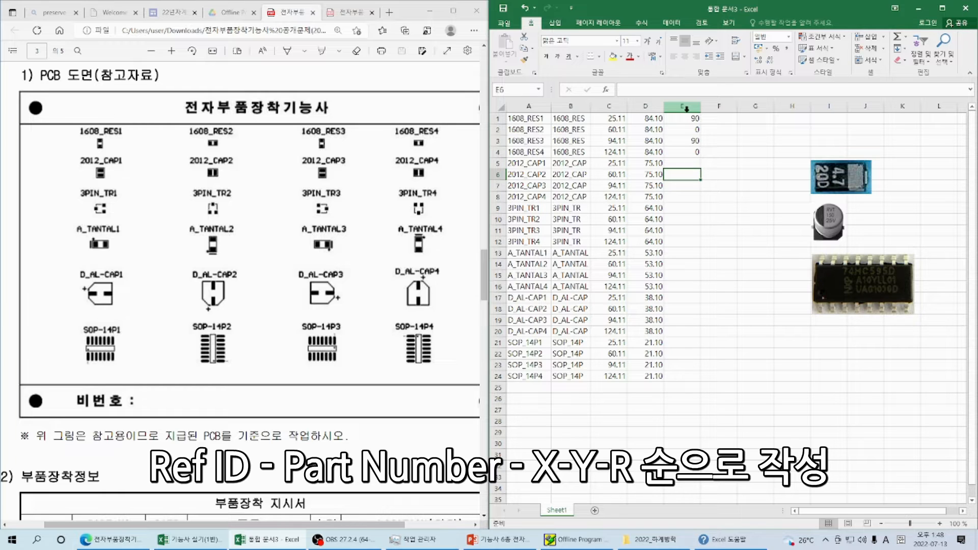
text(0)
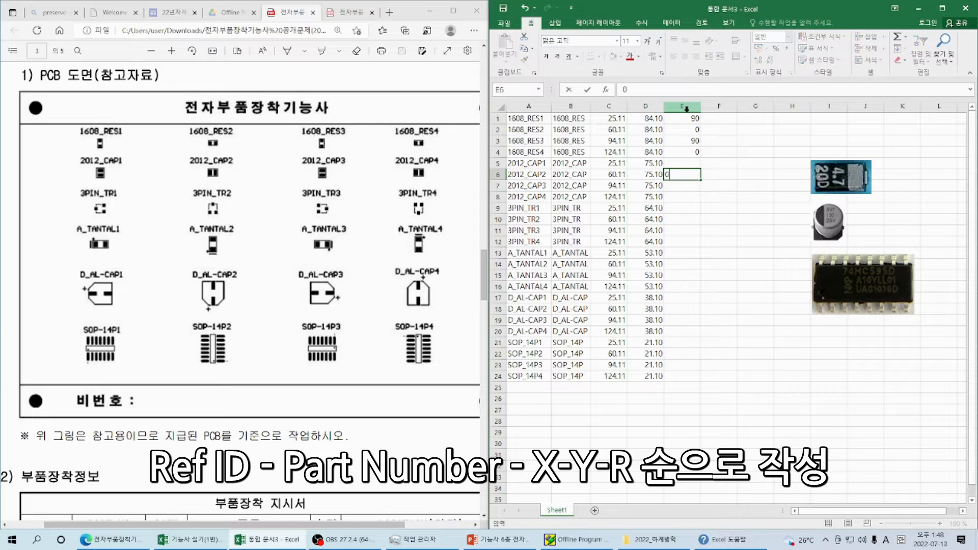
key(Up)
text(90)
key(Return)
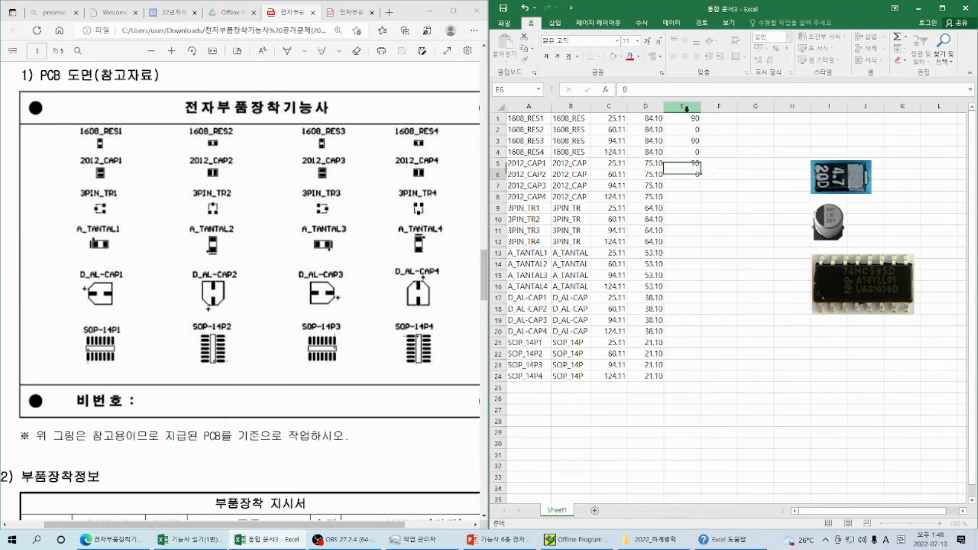
key(Return)
text(90)
key(Return)
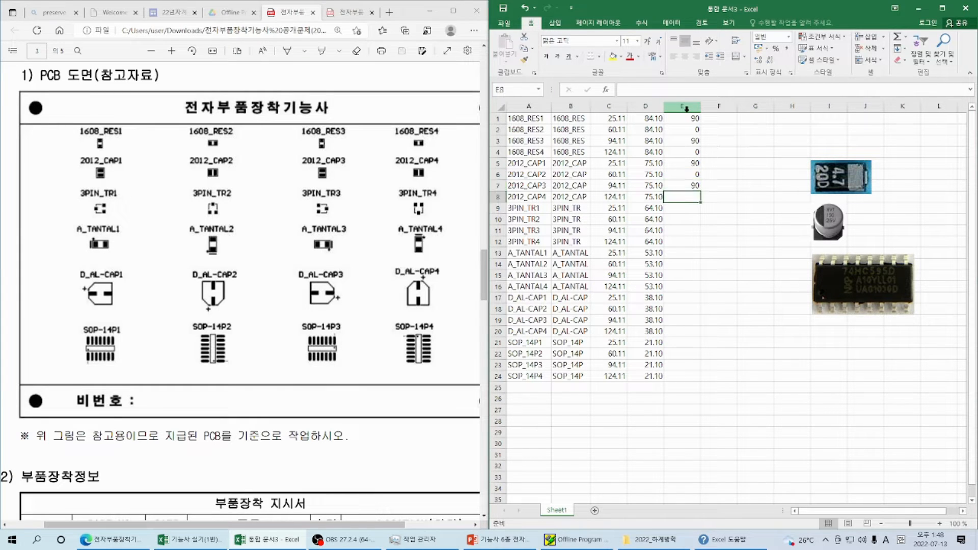
text(0)
key(Return)
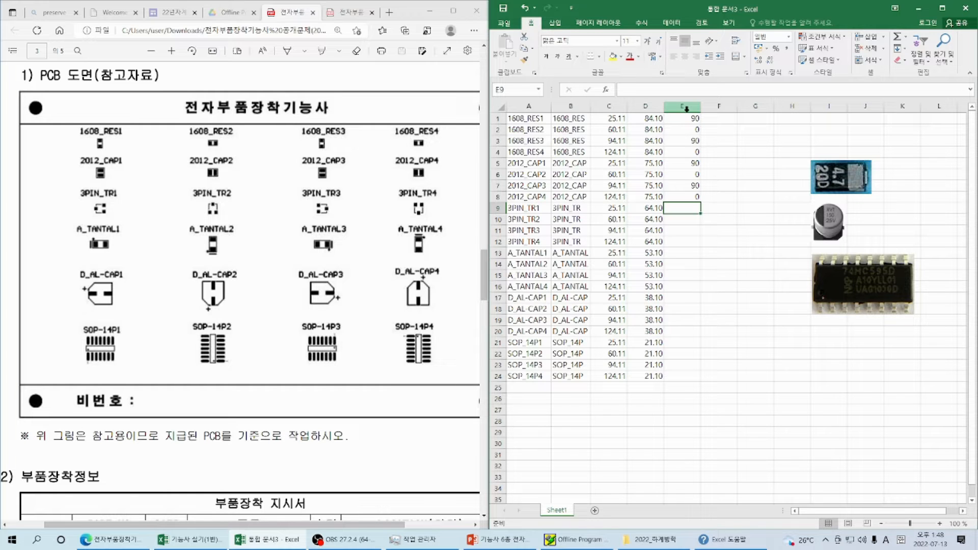
Step: Enter the rotation angles 0, 90, 180 and 90 for 3PIN_TR1 to 3PIN_TR4 in cells E9 to E12
text(0)
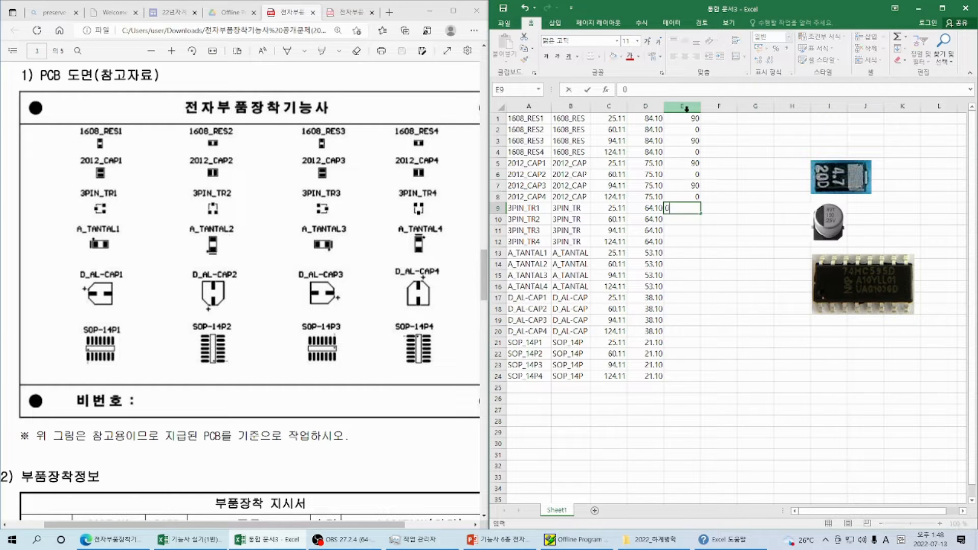
key(Return)
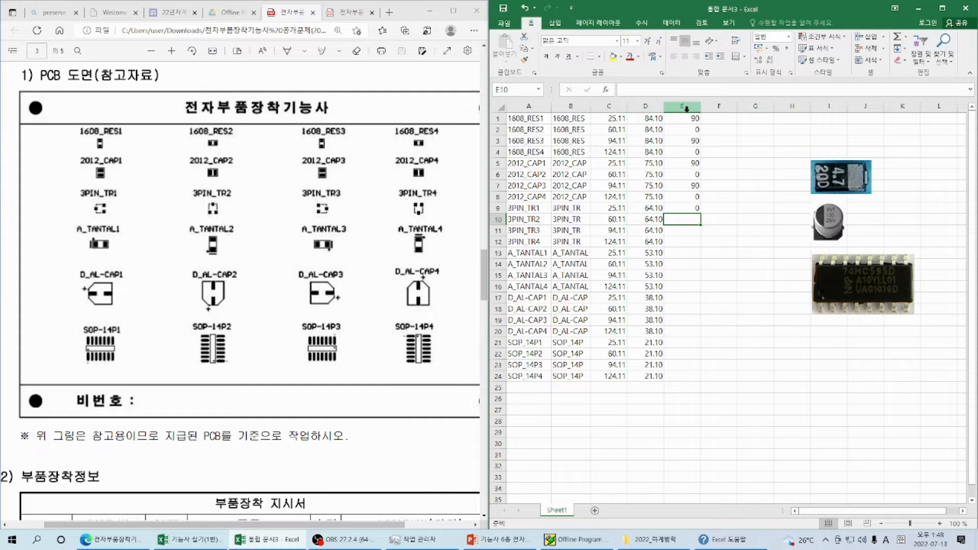
text(90)
key(Return)
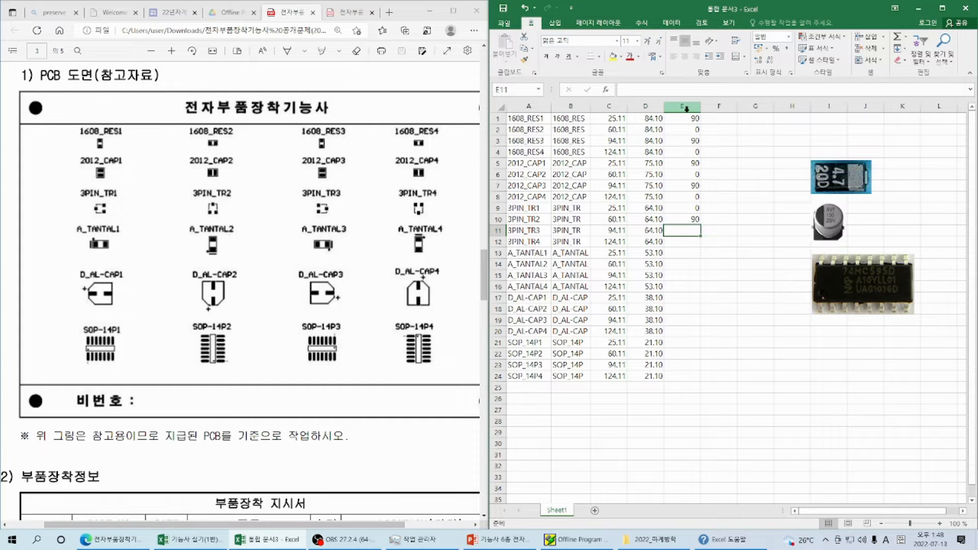
text(180)
key(Return)
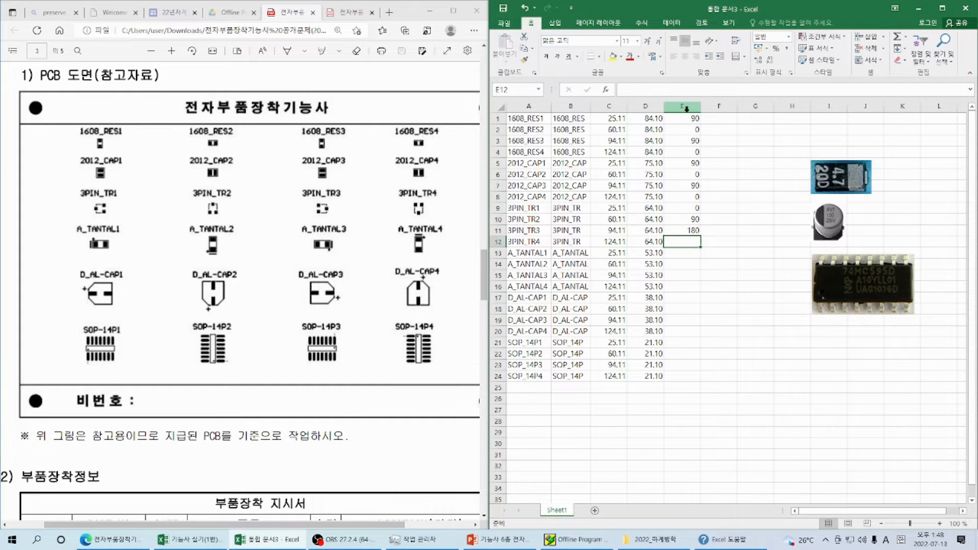
text(90)
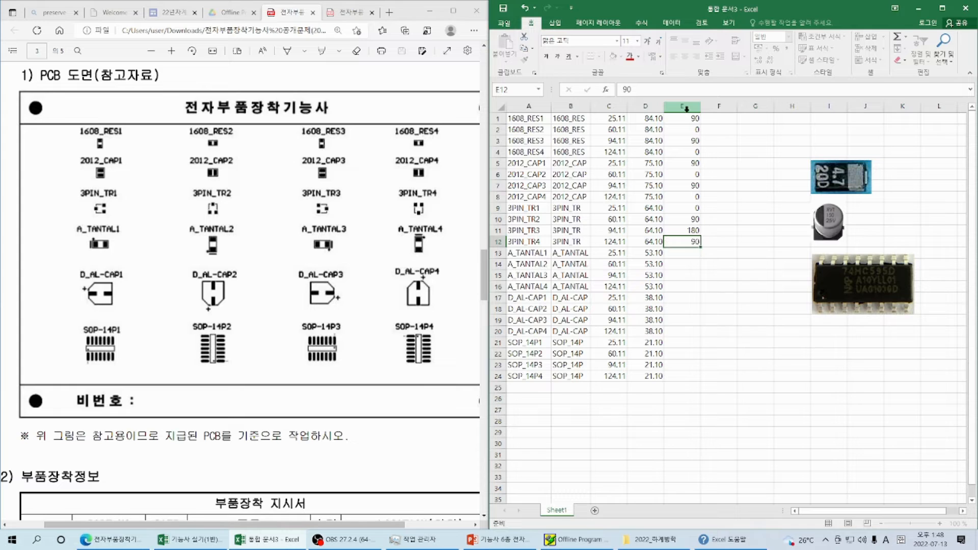
Step: Open the rotation angle of 3PIN_TR2 in cell E10 for editing
key(Up)
key(Up)
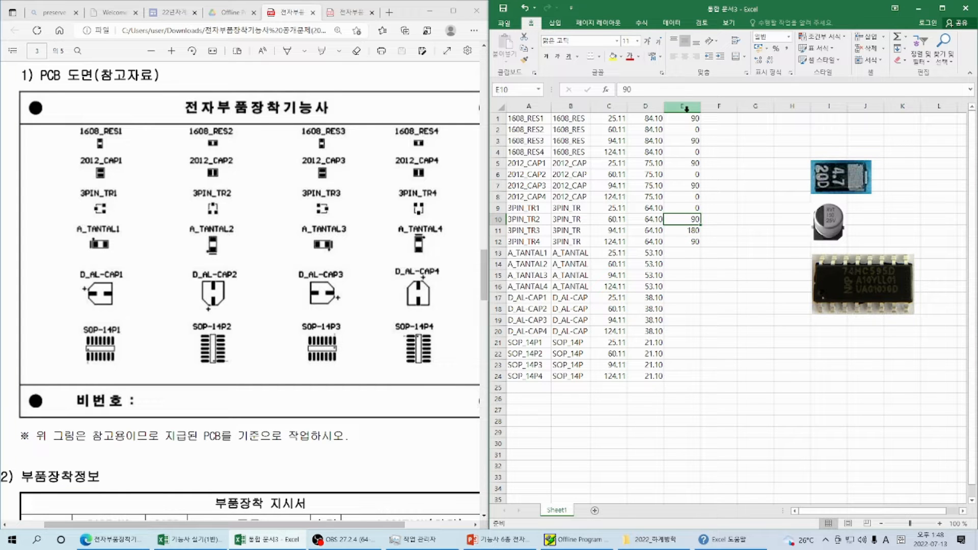
key(F2)
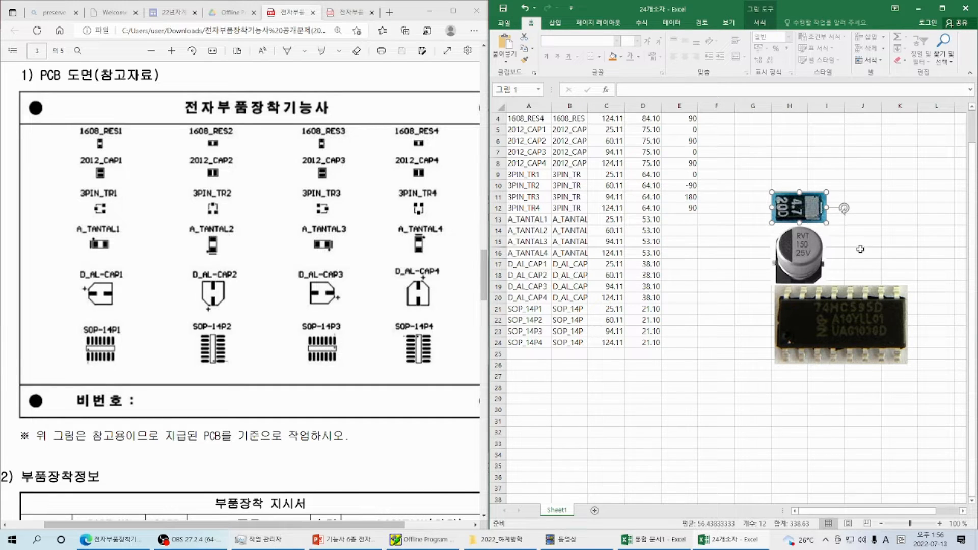
click(893, 239)
click(802, 213)
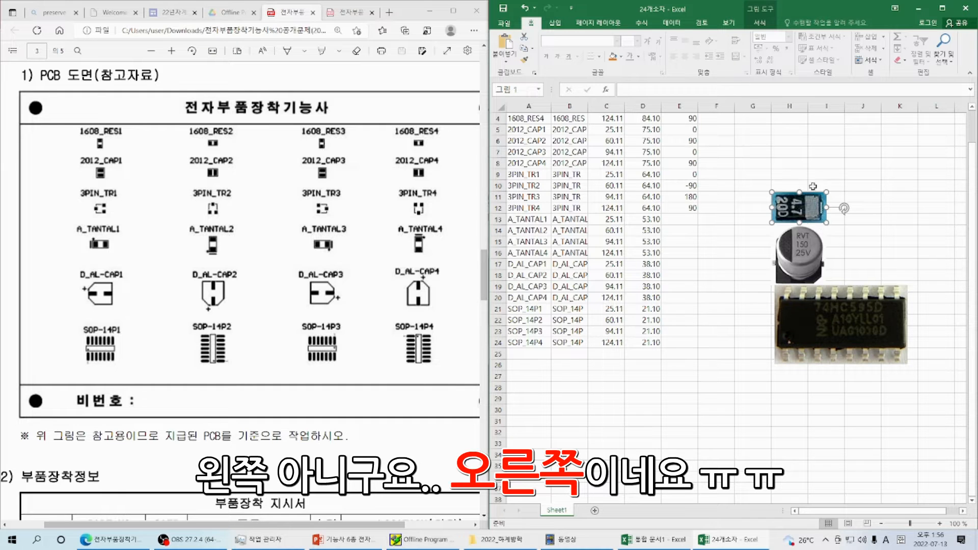
click(869, 210)
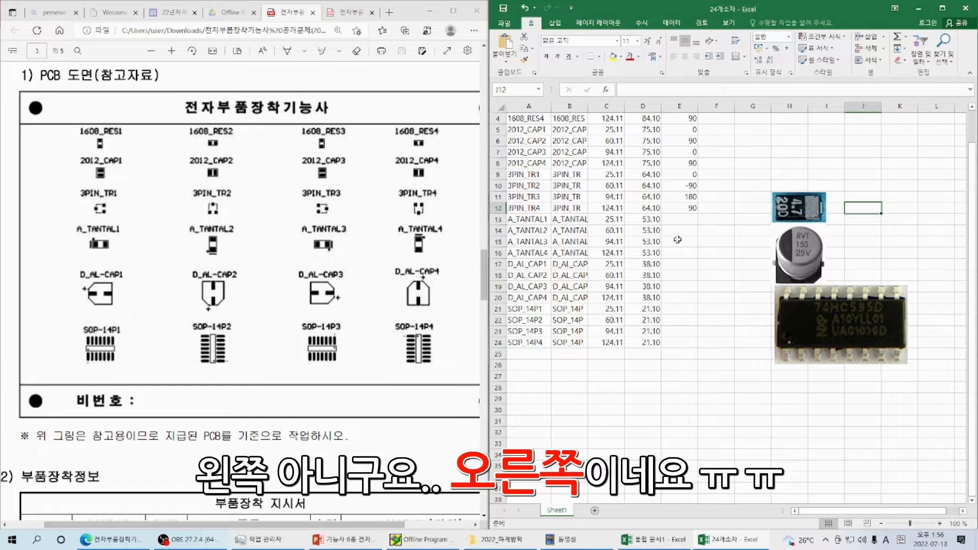
Step: Enter the rotation angle 0 for A_TANTAL3 in cell E15
click(678, 220)
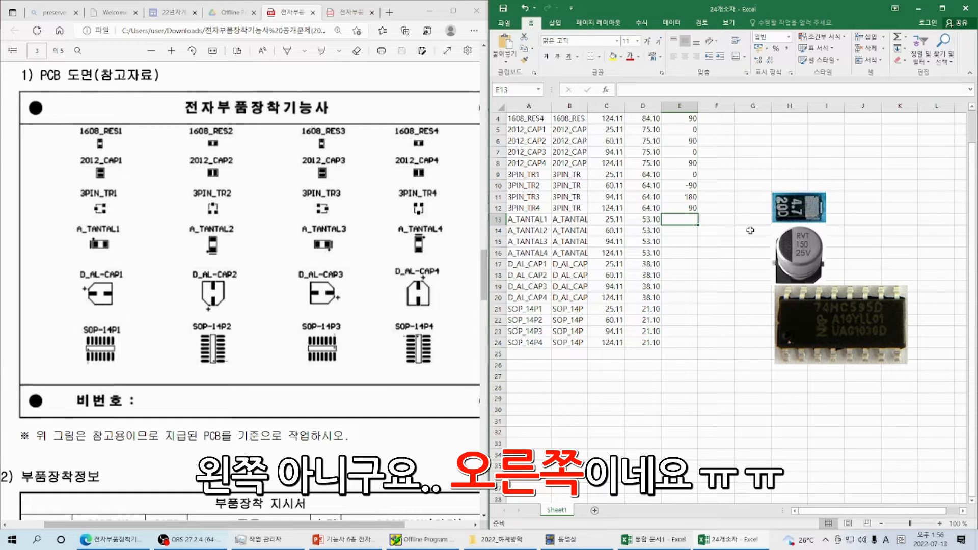
key(Down)
key(Down)
text(0)
key(Return)
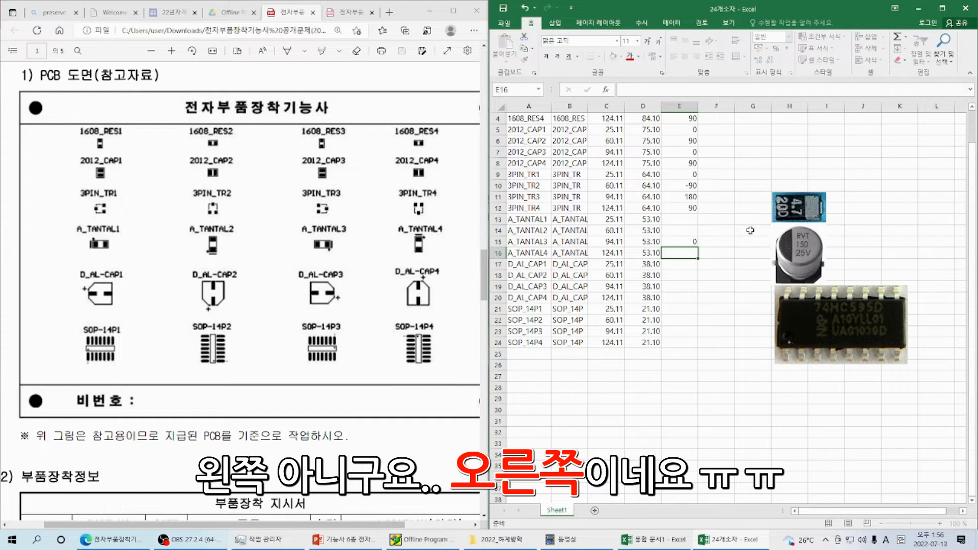
Step: Enter the rotation angles 180 and -90 for A_TANTAL1 and A_TANTAL2 in E13 and E14, and 90 for A_TANTAL4 in E16
key(Up)
key(Up)
key(Up)
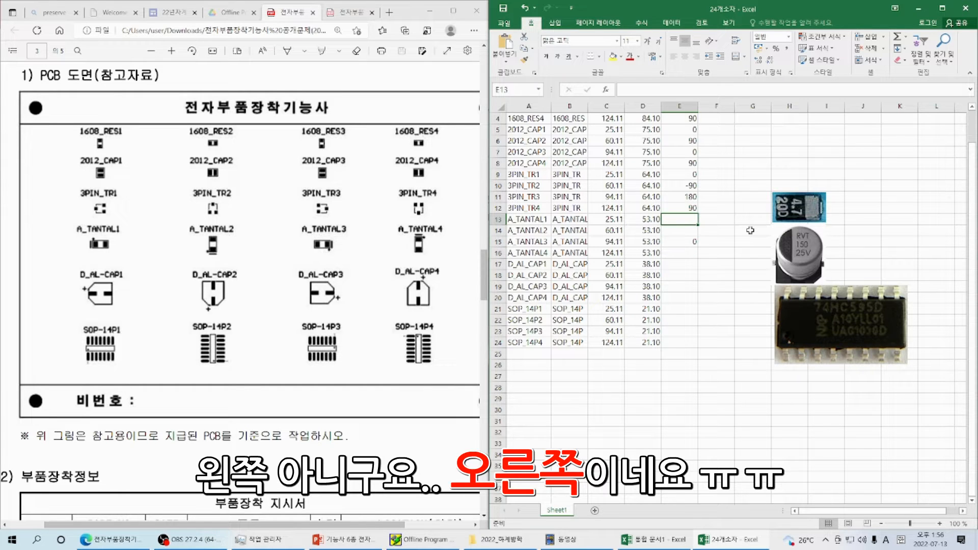
text(180)
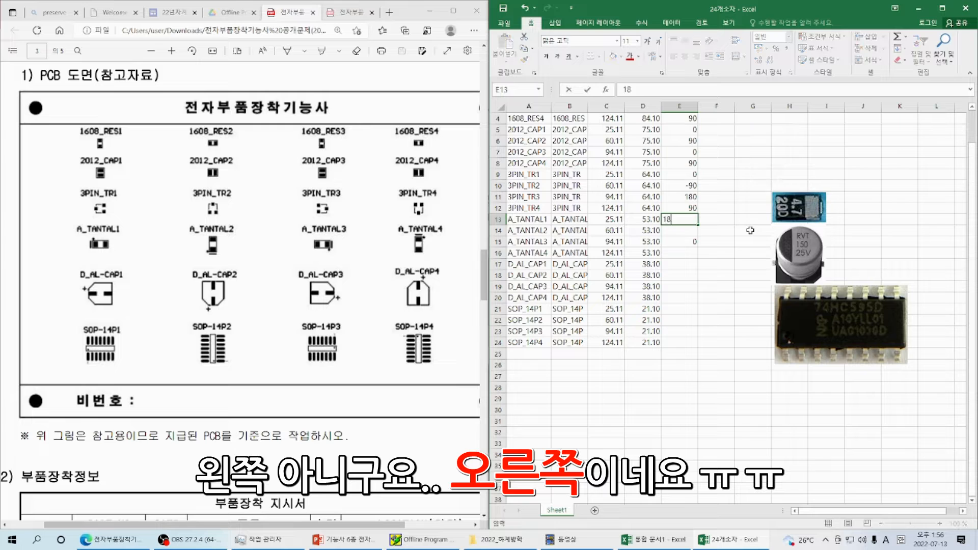
key(Return)
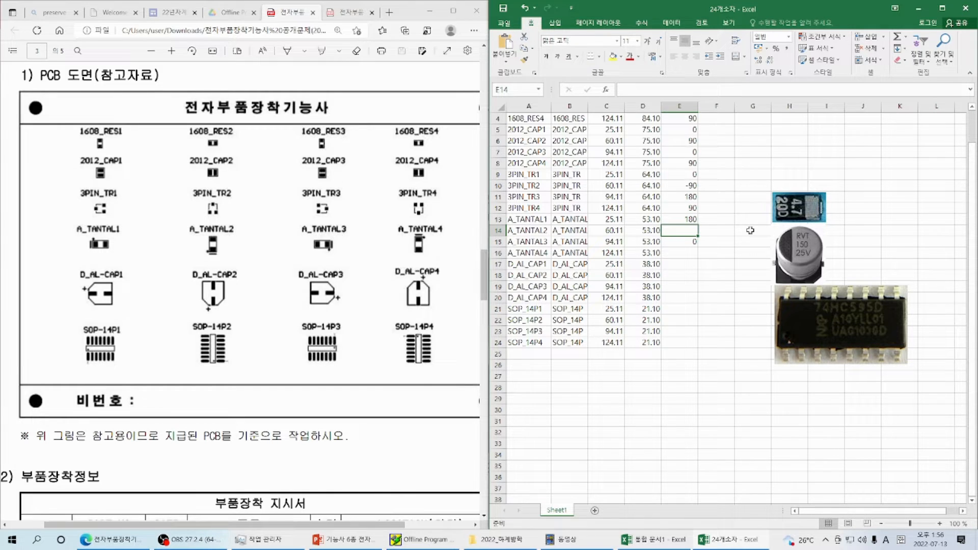
text(-90)
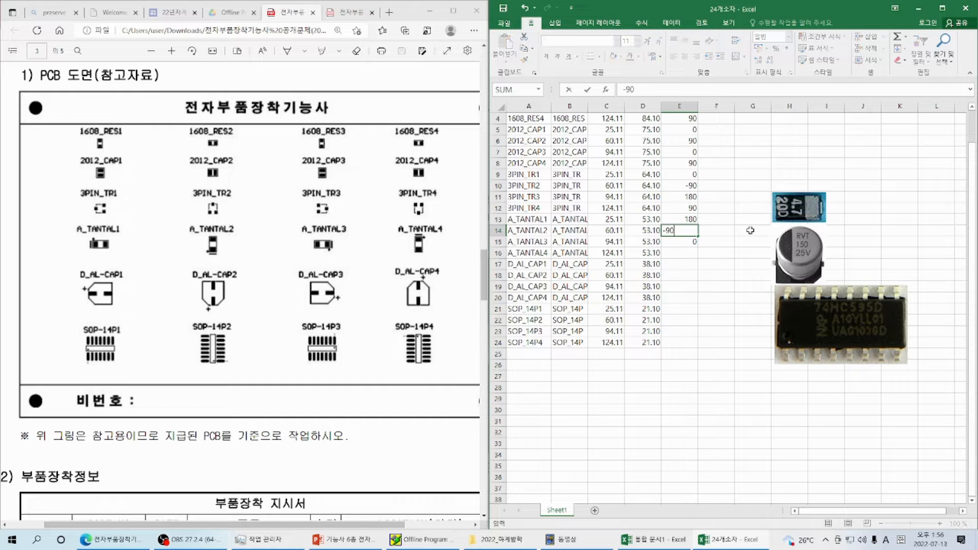
key(Return)
key(Return)
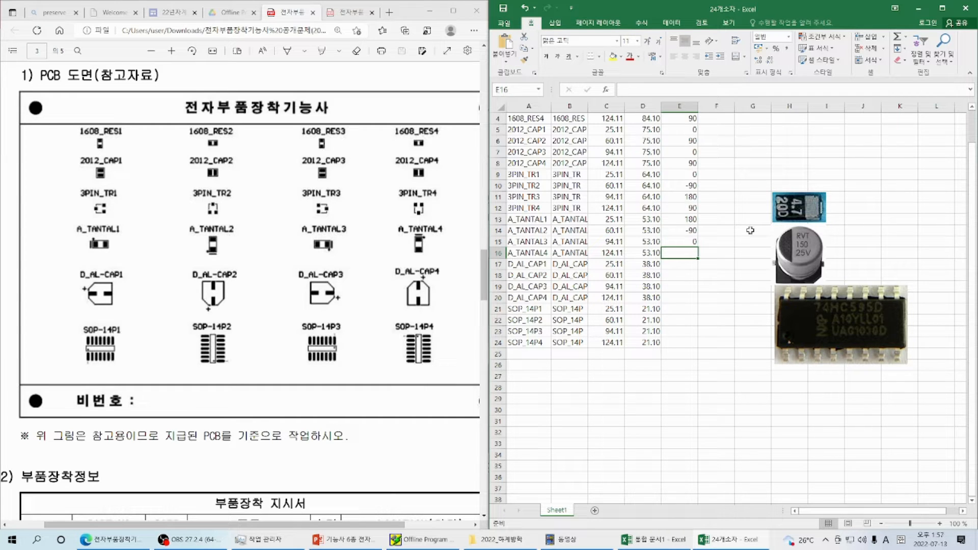
text(90)
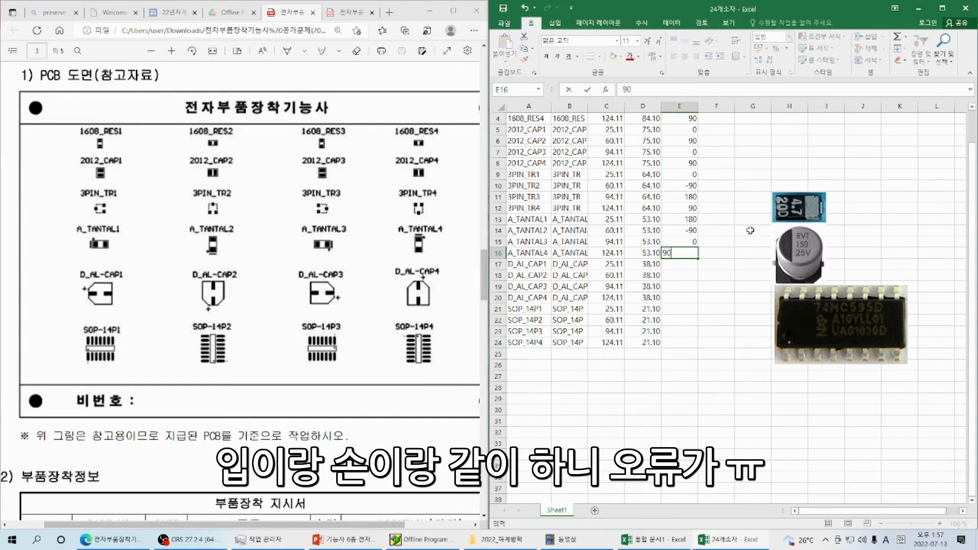
key(Return)
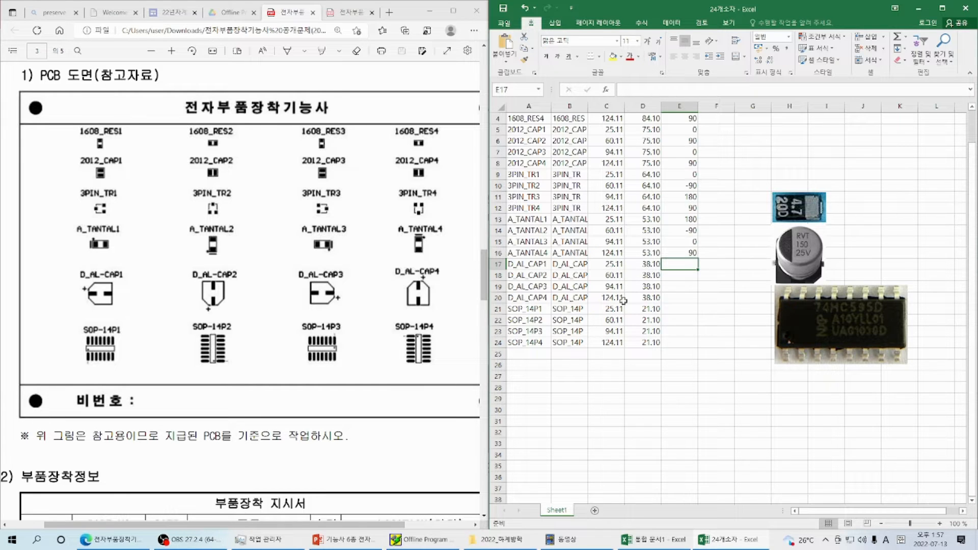
Step: Enter the rotation angle 0 for D_AL_CAP3 in cell E19
key(Down)
key(Down)
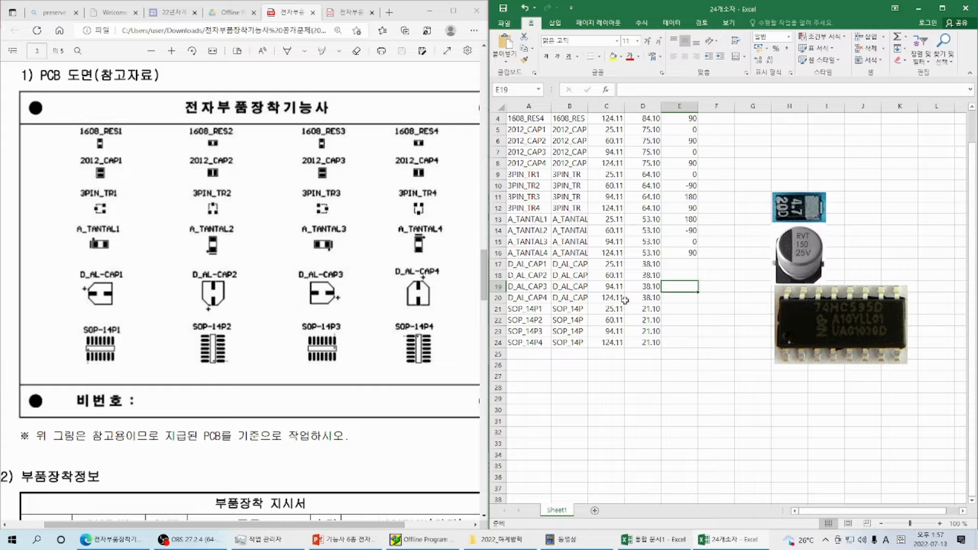
text(0)
key(Return)
Step: Enter the rotation angles 180 and -90 for D_AL_CAP1 and D_AL_CAP2 in E17 and E18, and 90 for D_AL_CAP4 in E20
key(Up)
key(Up)
key(Up)
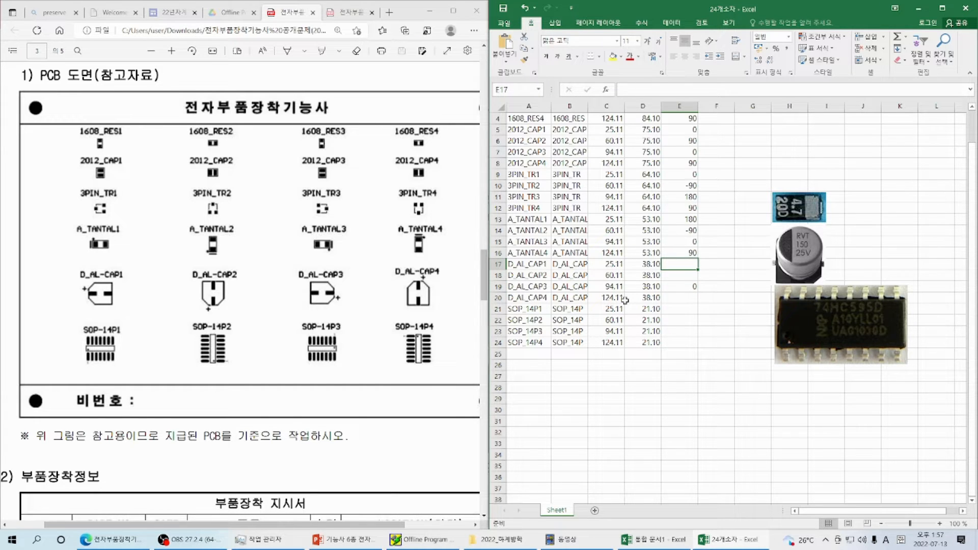
text(180)
key(Return)
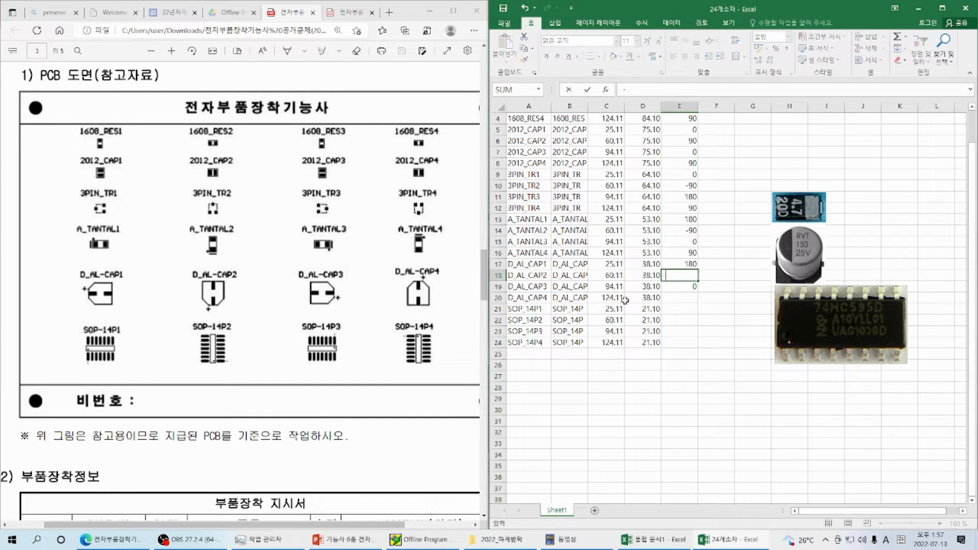
text(-90)
key(Return)
key(Return)
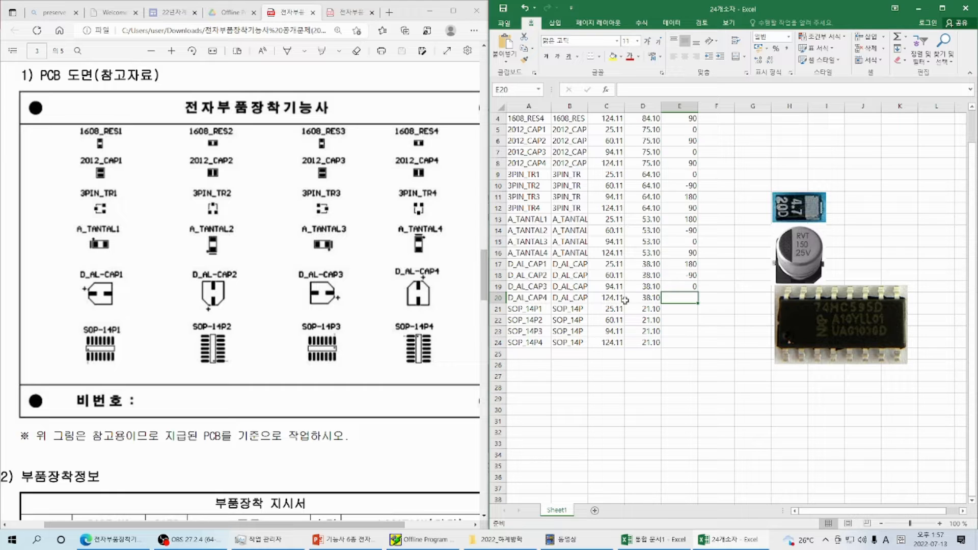
text(90)
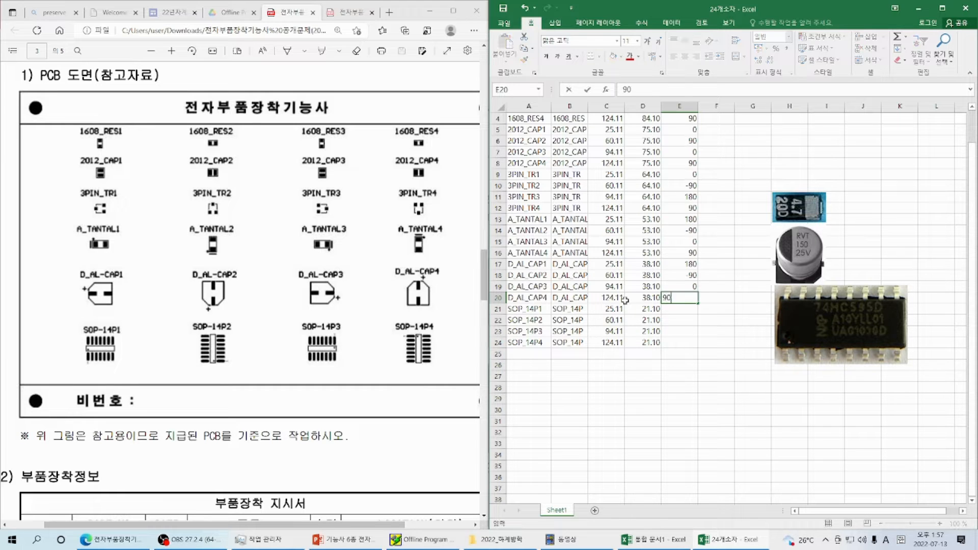
key(Return)
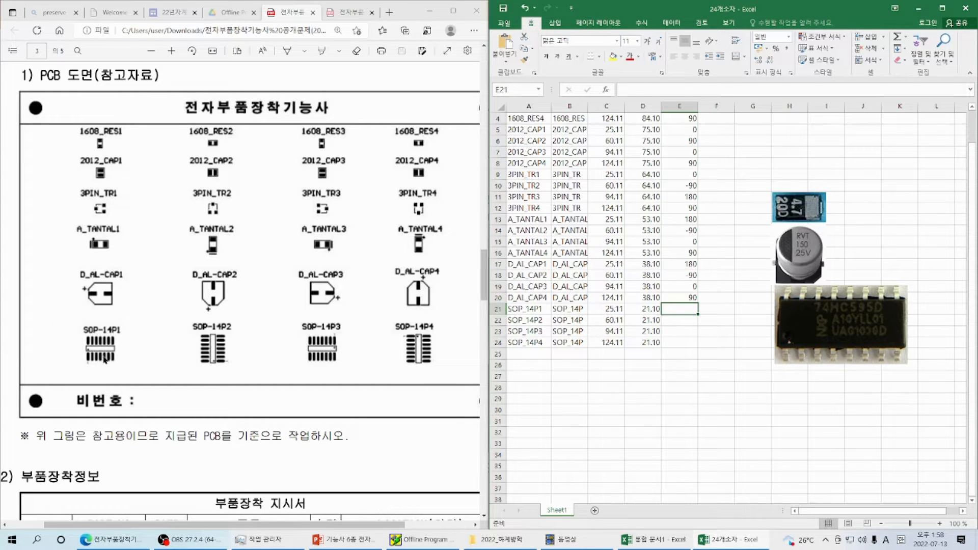
Step: Enter the rotation angles 0, 90, 180 and -90 for SOP_14P1 to SOP_14P4 in cells E21 to E24
text(0)
key(Return)
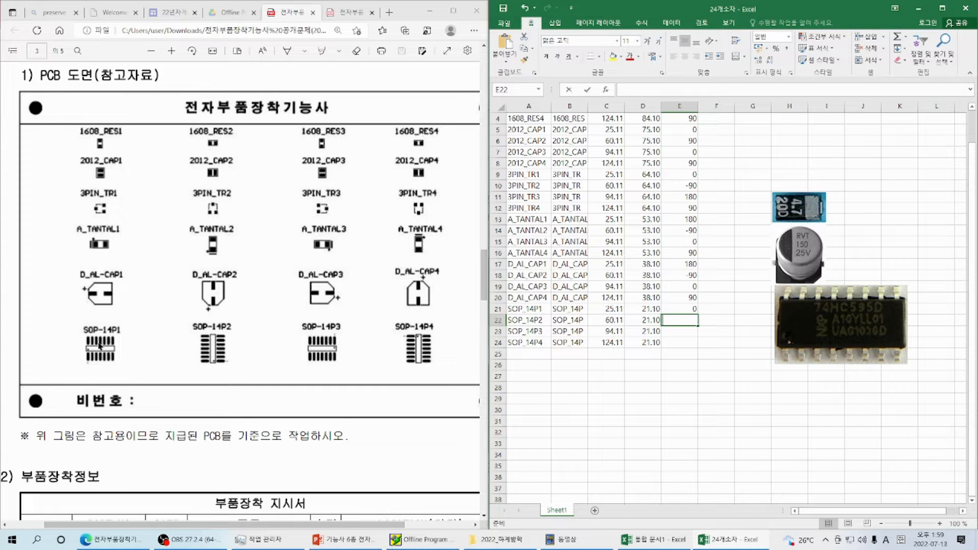
text(90)
key(Return)
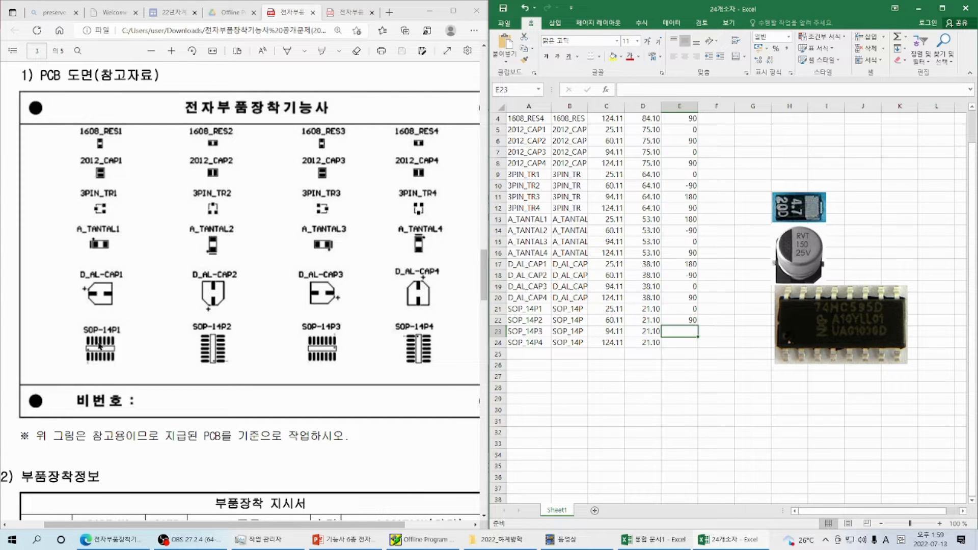
text(180)
key(Return)
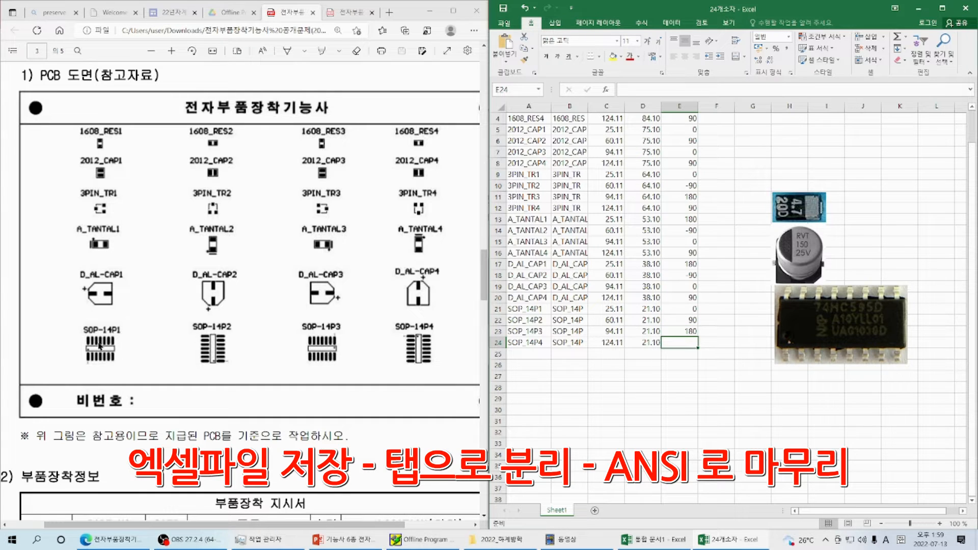
text(-90)
key(Return)
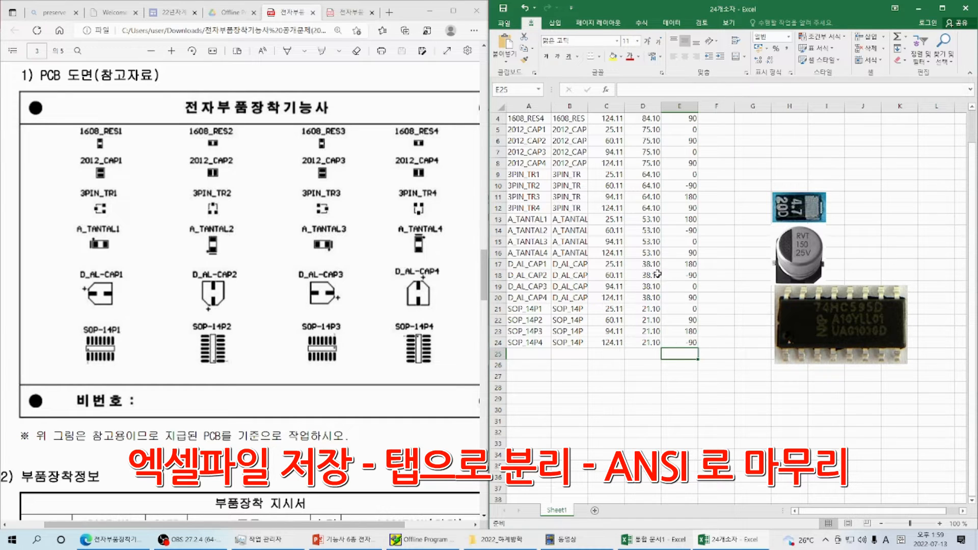
Step: Delete the tantalum capacitor, electrolytic capacitor and IC pictures from the sheet
click(802, 210)
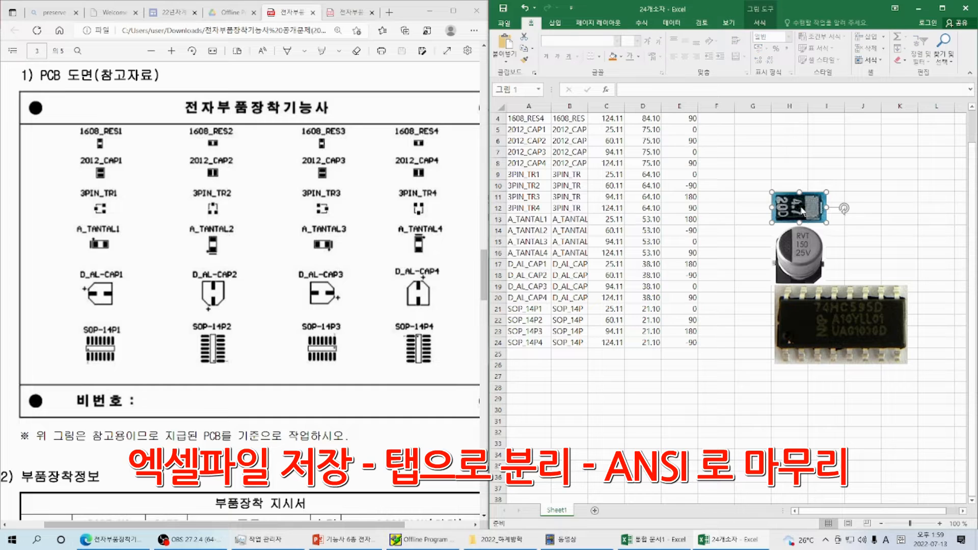
key(Delete)
click(799, 255)
key(Delete)
click(826, 311)
key(Delete)
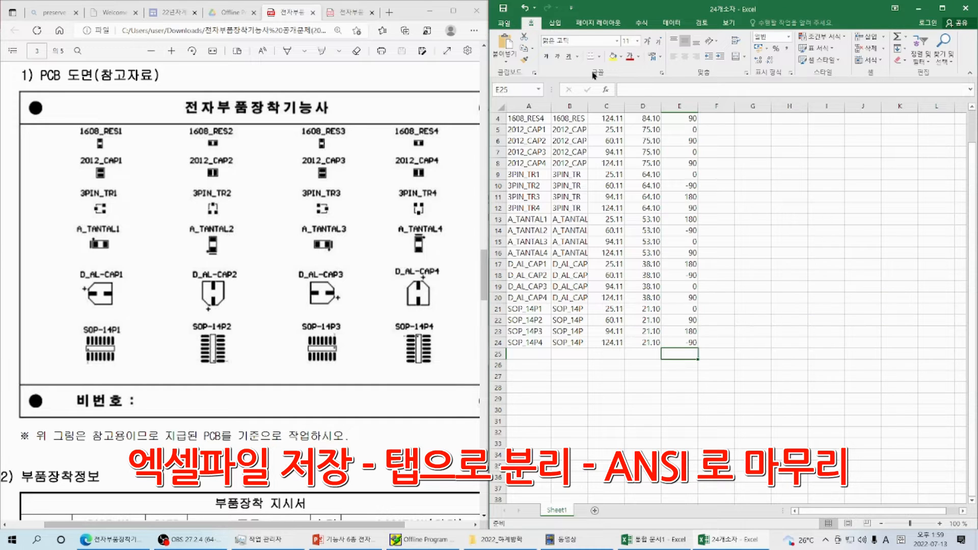
Step: Save the workbook under the name 3531 in the Excel workbook format (Excel 통합 문서) in the 2022_하계방학 folder
click(507, 23)
click(524, 129)
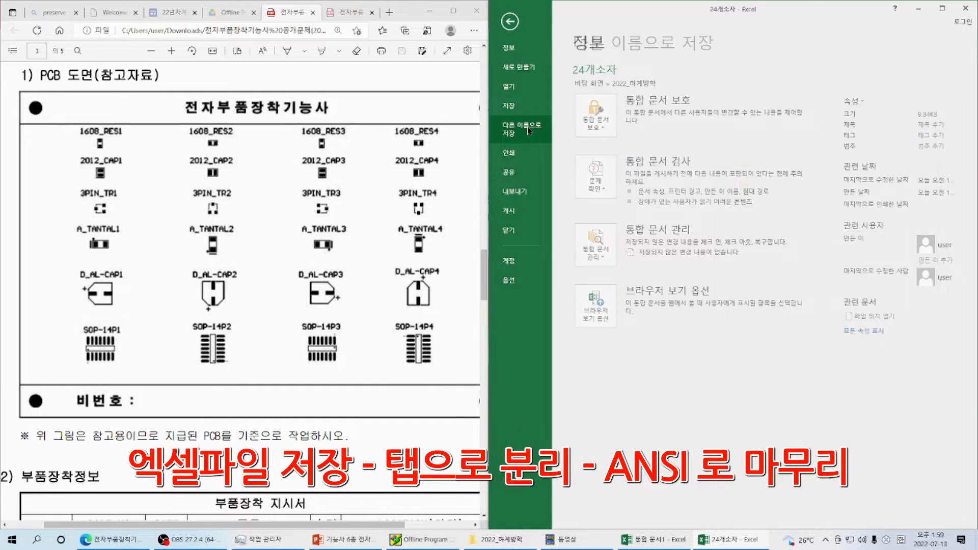
click(705, 158)
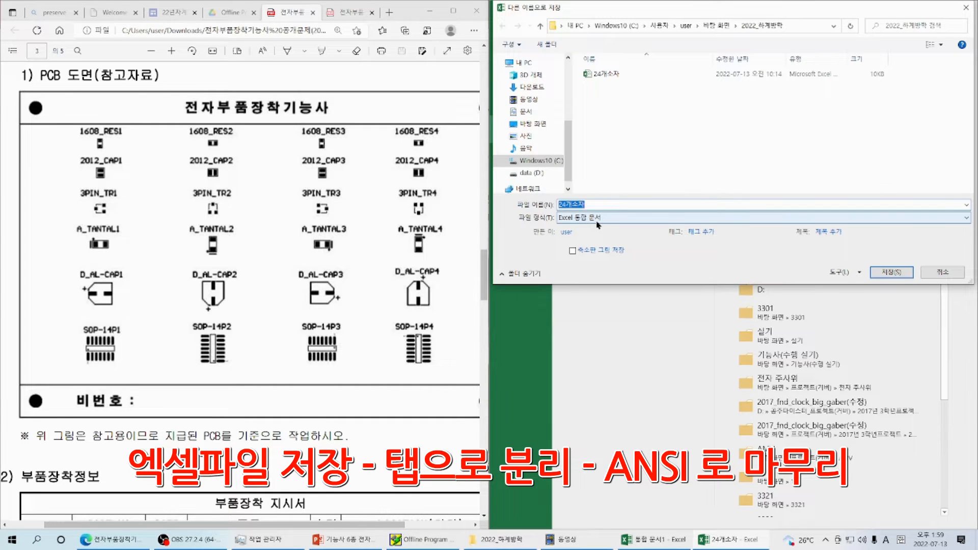
text(3531)
click(593, 218)
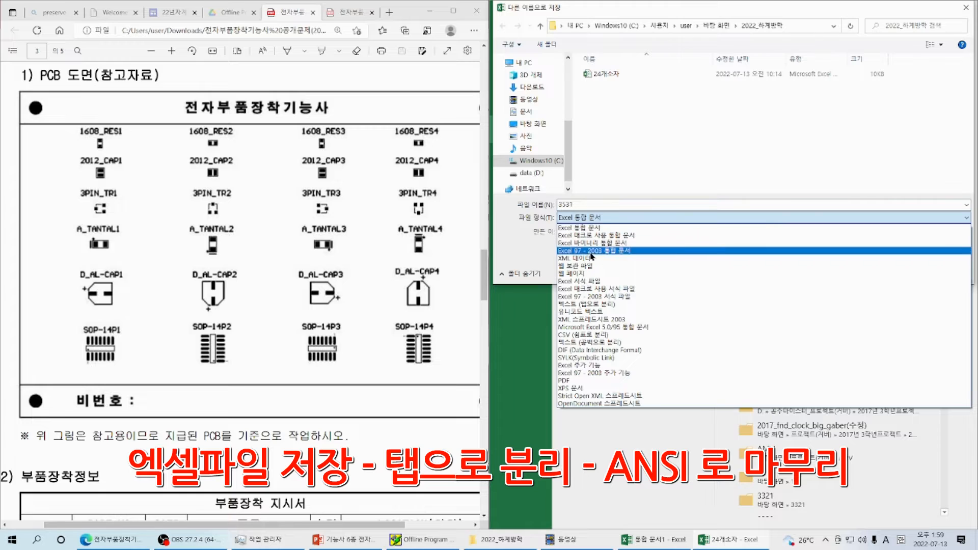
click(591, 304)
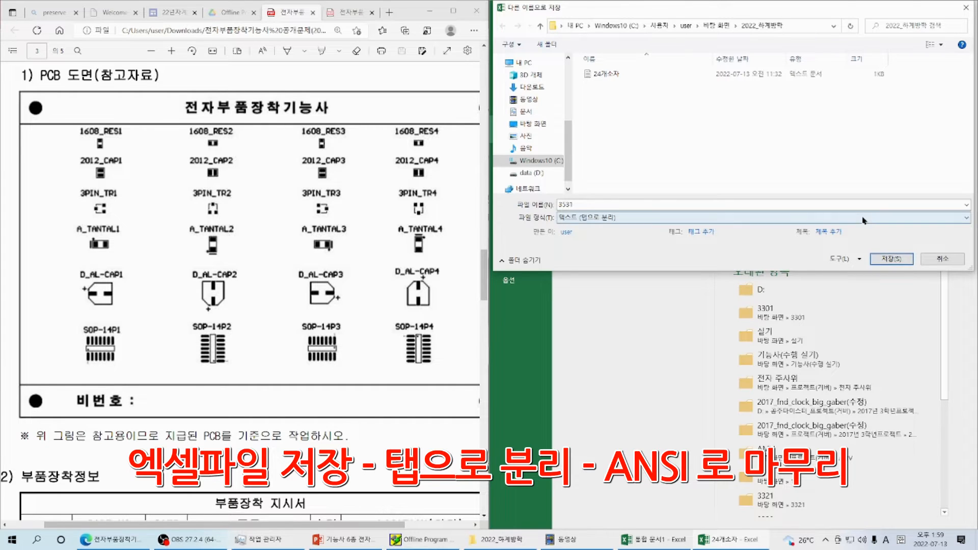
click(708, 217)
click(702, 225)
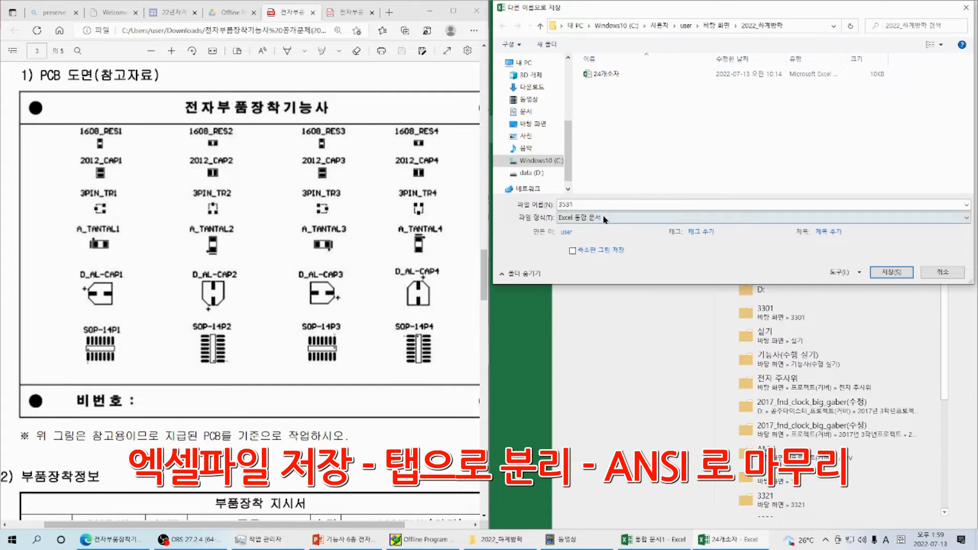
click(880, 271)
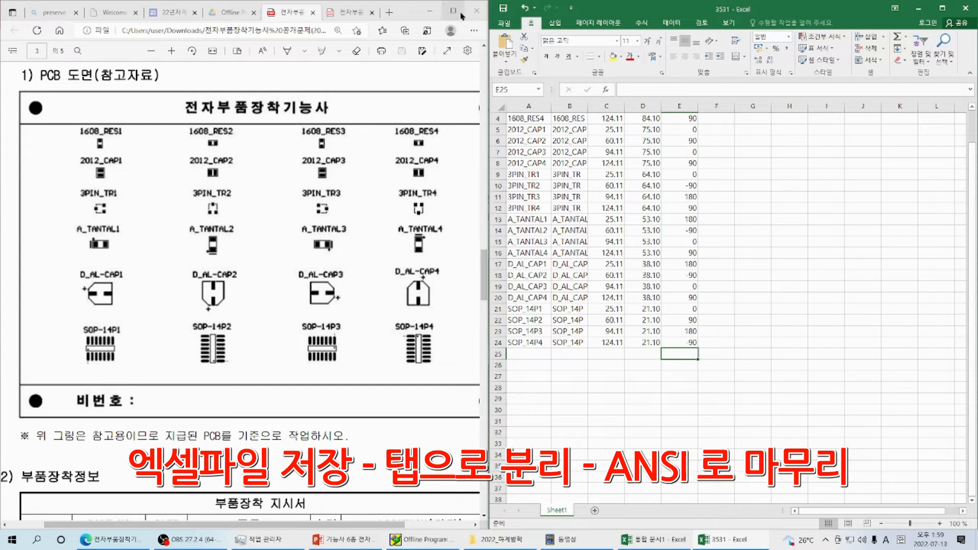
Step: Save the sheet as 3531 in the tab-delimited text format (텍스트 (탭으로 분리)) in the 2022_하계방학 folder, keeping that format
click(504, 23)
click(525, 123)
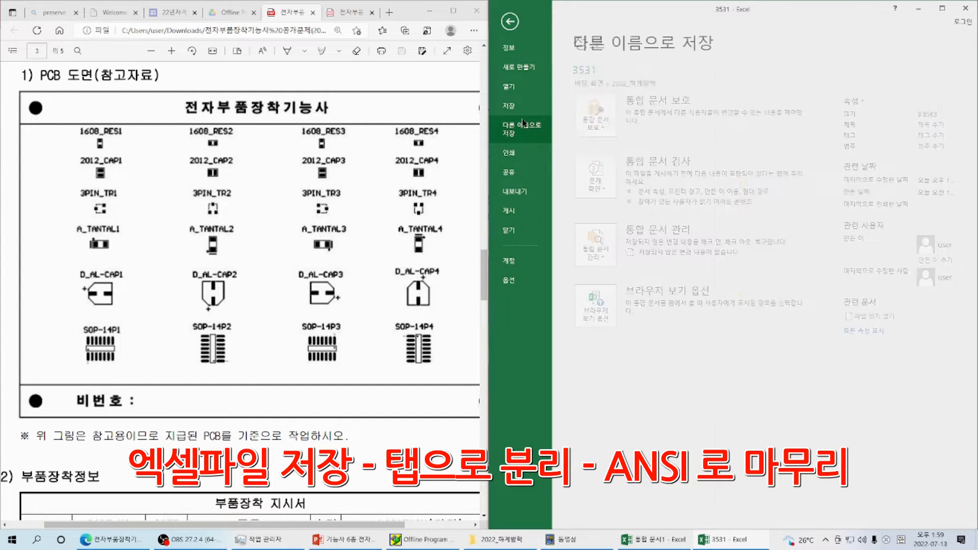
click(784, 95)
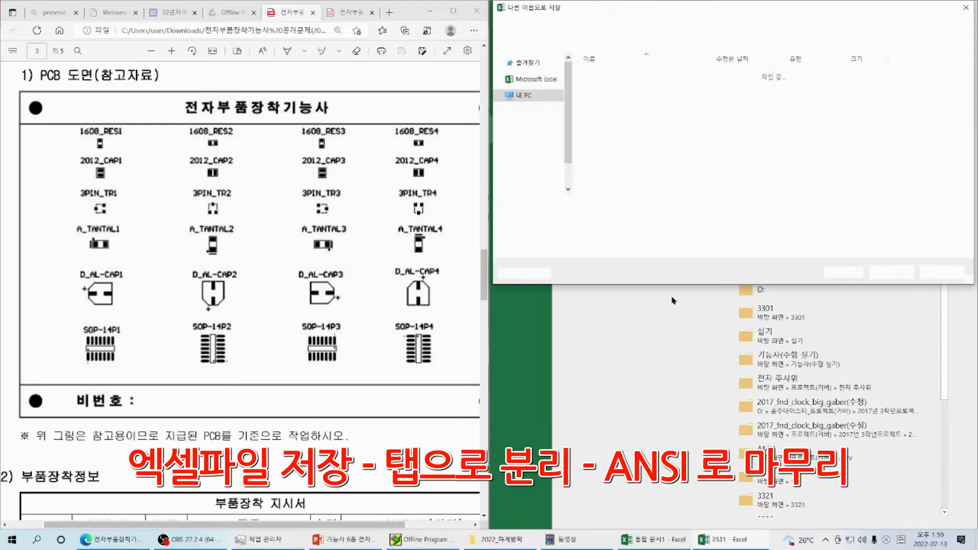
click(585, 217)
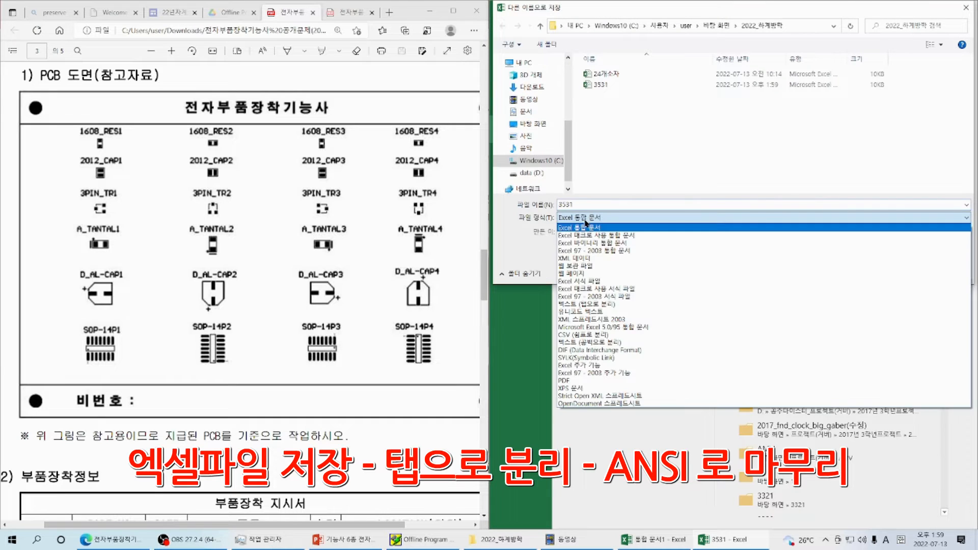
click(599, 305)
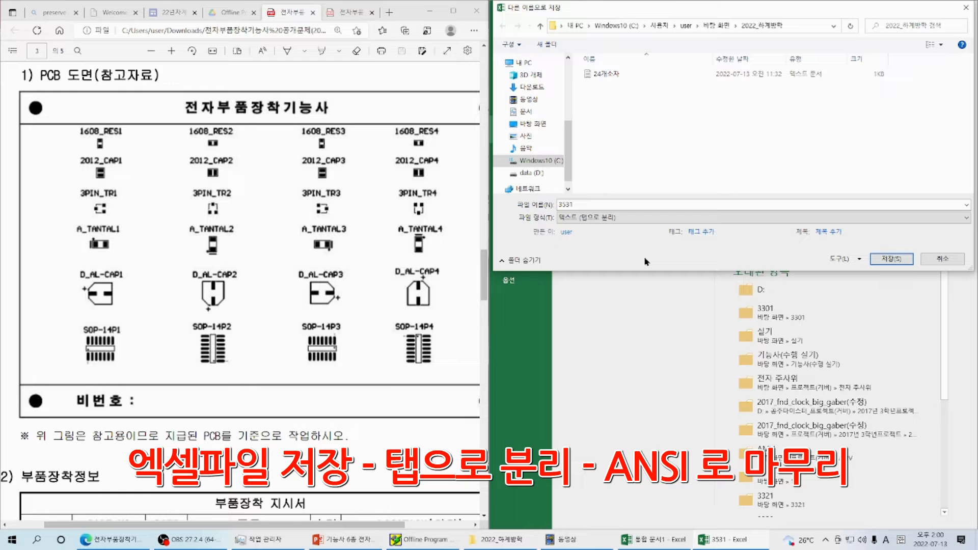
click(876, 259)
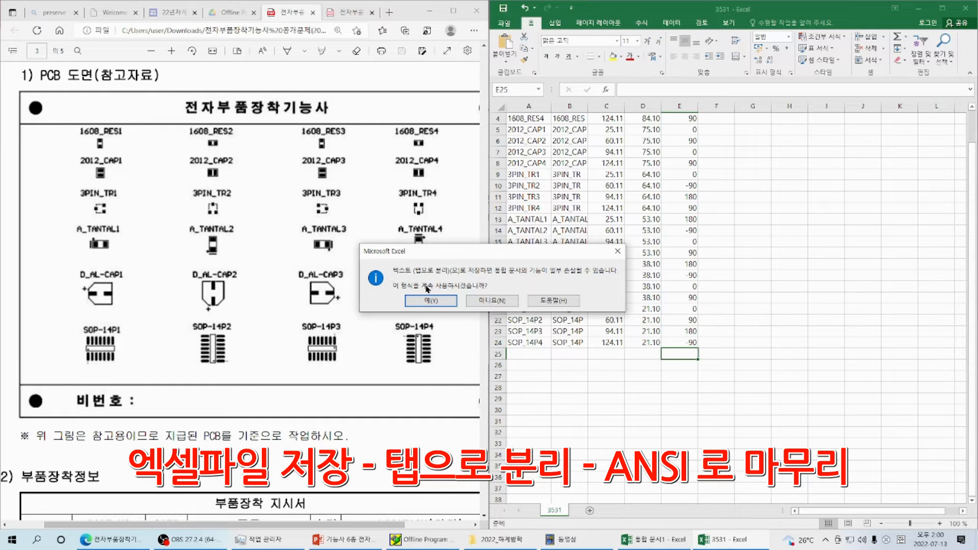
click(429, 300)
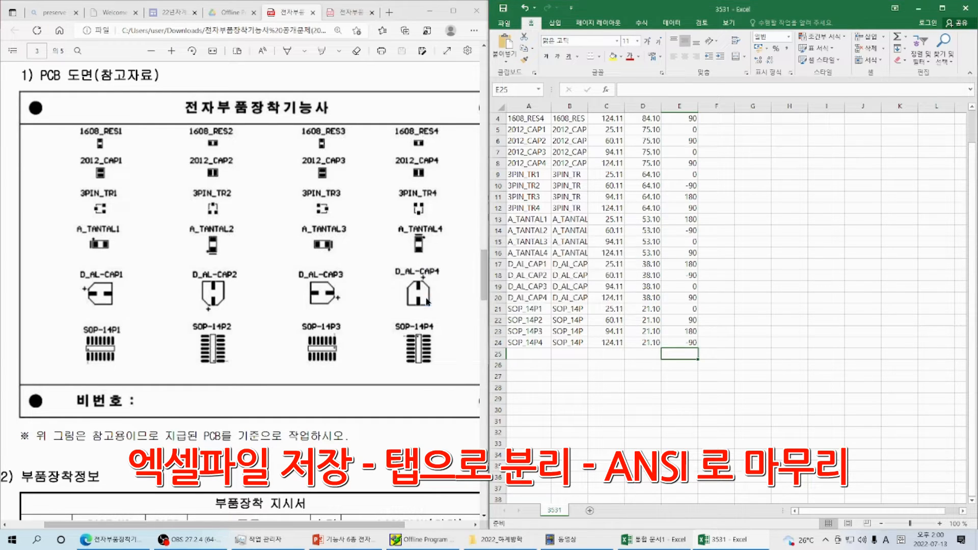
click(593, 344)
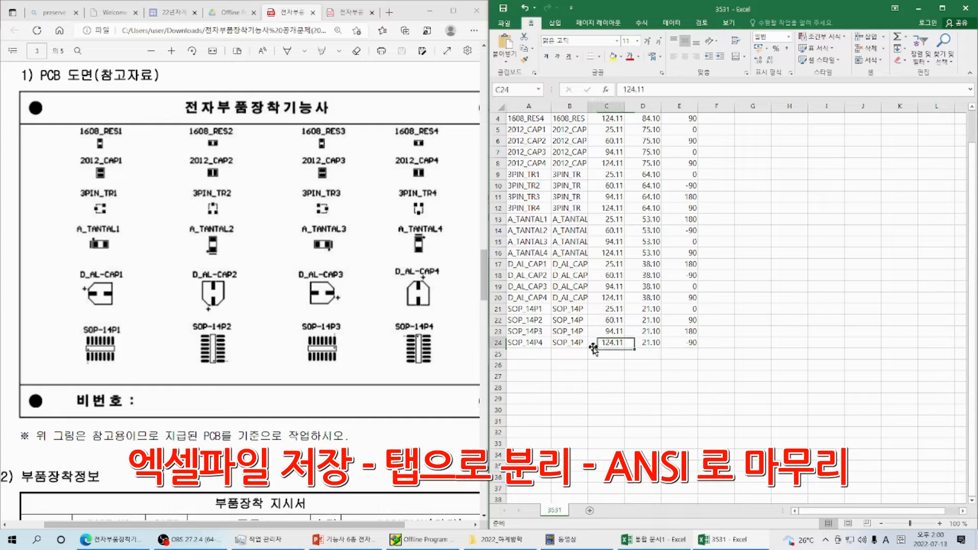
Step: Open the 3531 text file from the 2022_하계방학 folder and remove the empty line after the SOP_14P4 row
click(500, 542)
click(662, 402)
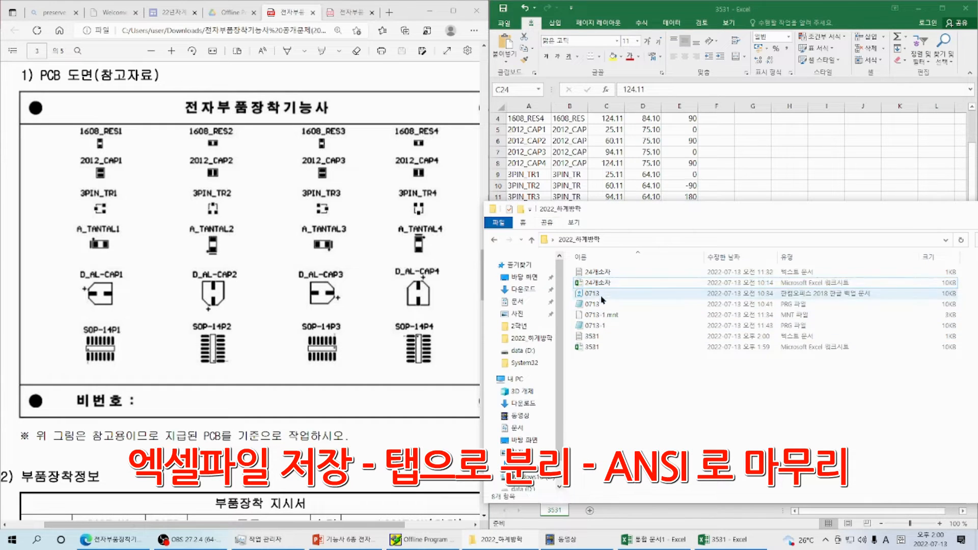
click(590, 337)
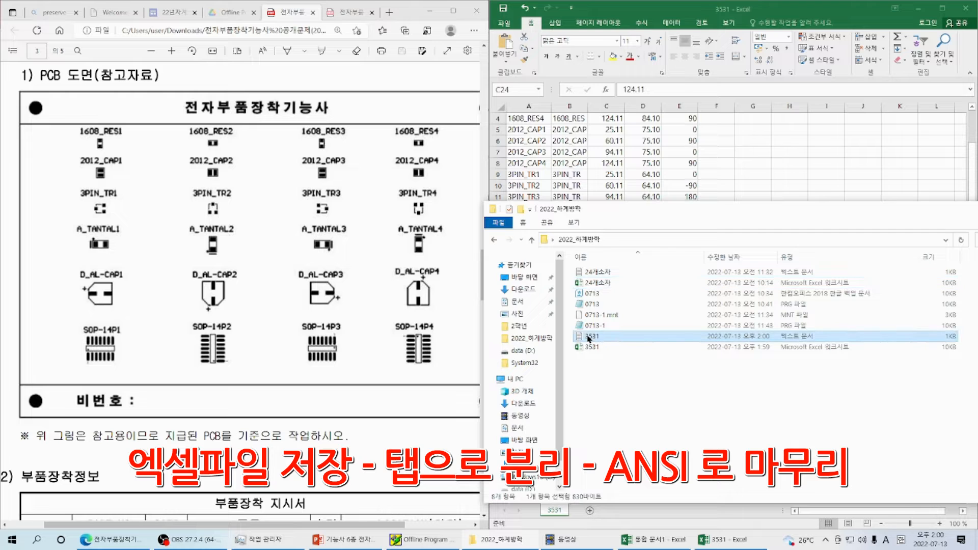
double_click(590, 337)
scroll(536, 209, down, 6)
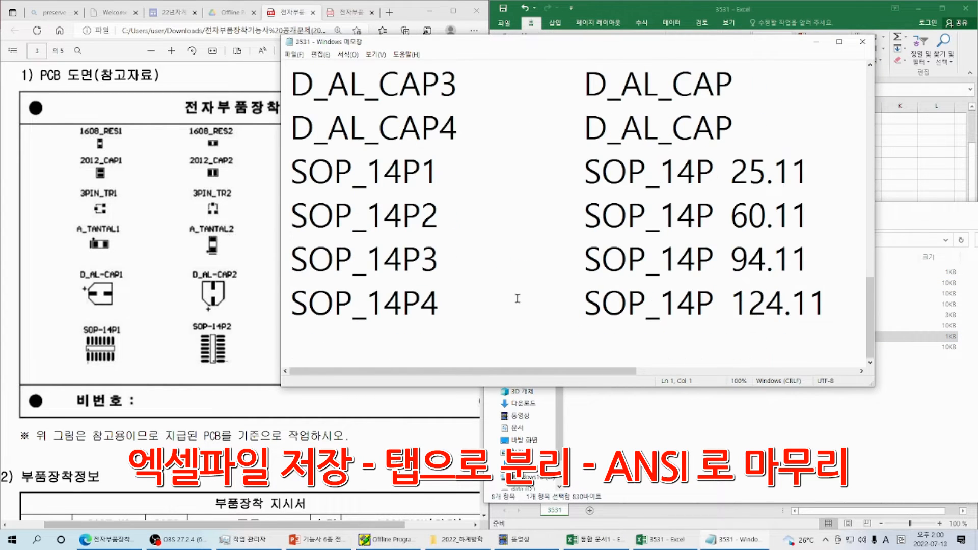
click(439, 347)
key(BackSpace)
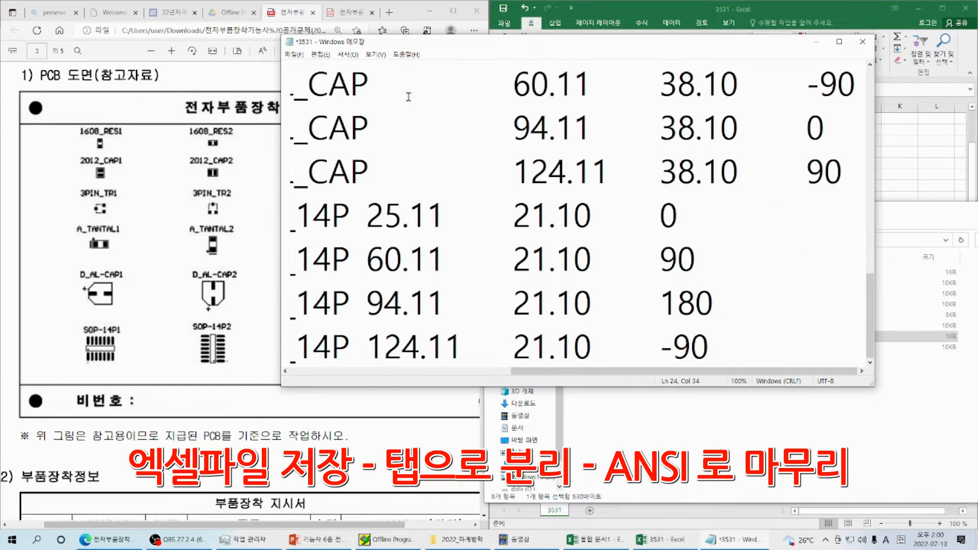
Step: Try to save the edited text file over 3531.txt with UTF-8 encoding
click(294, 54)
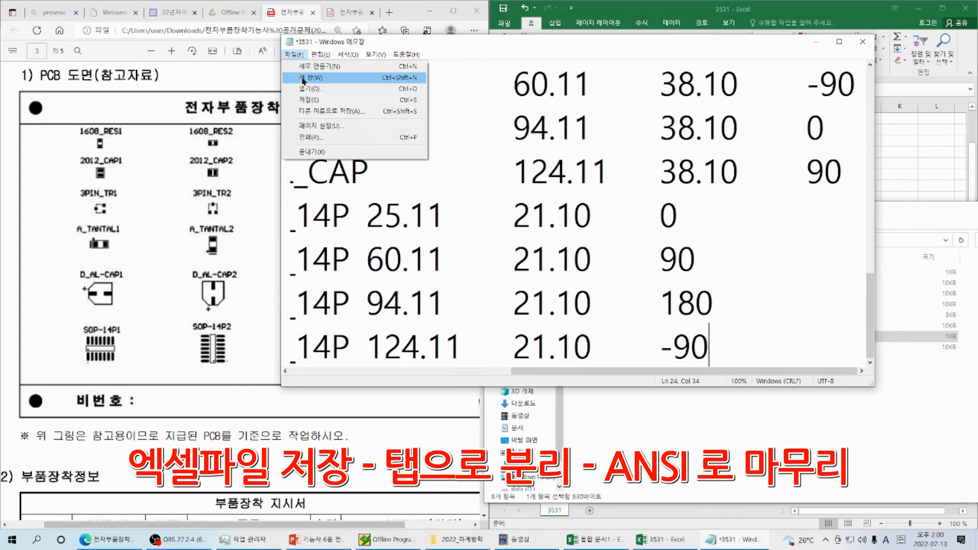
click(331, 111)
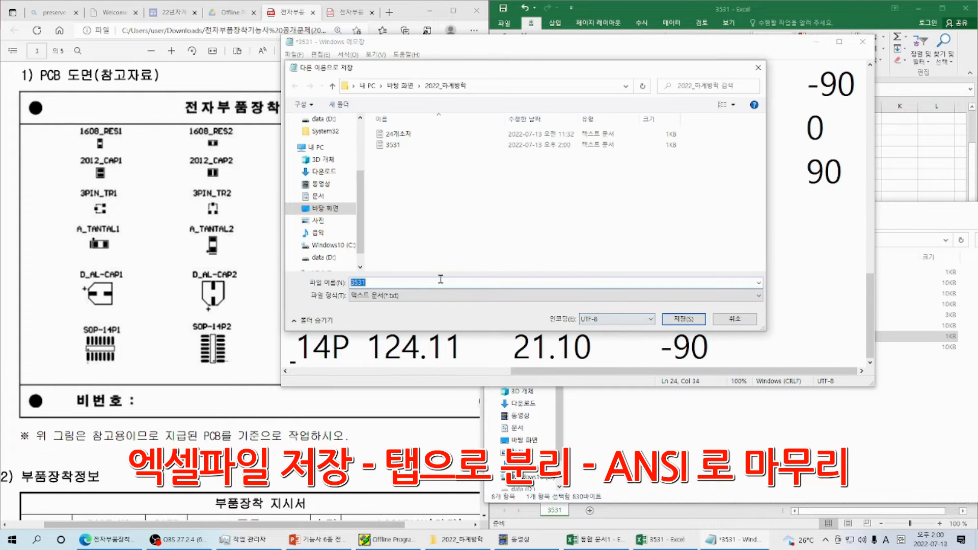
click(685, 319)
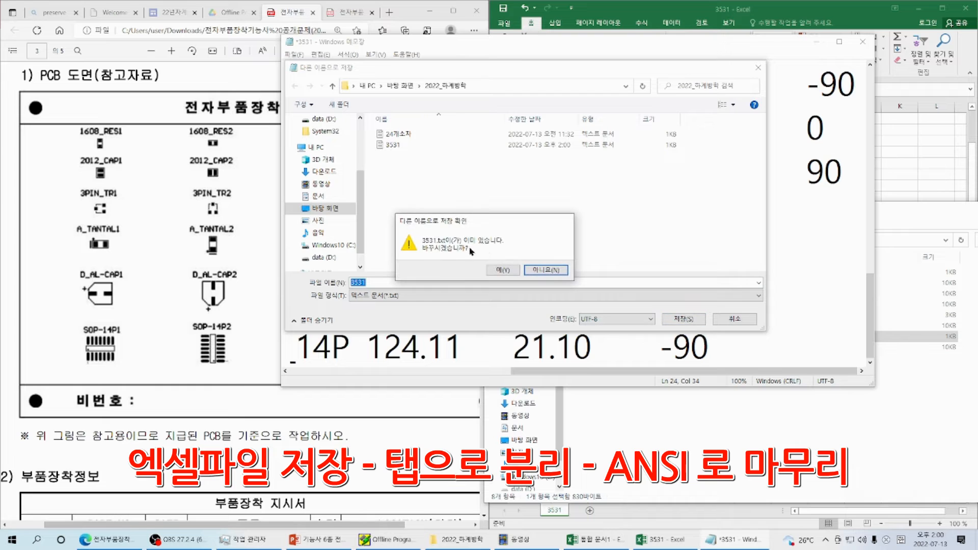
click(503, 270)
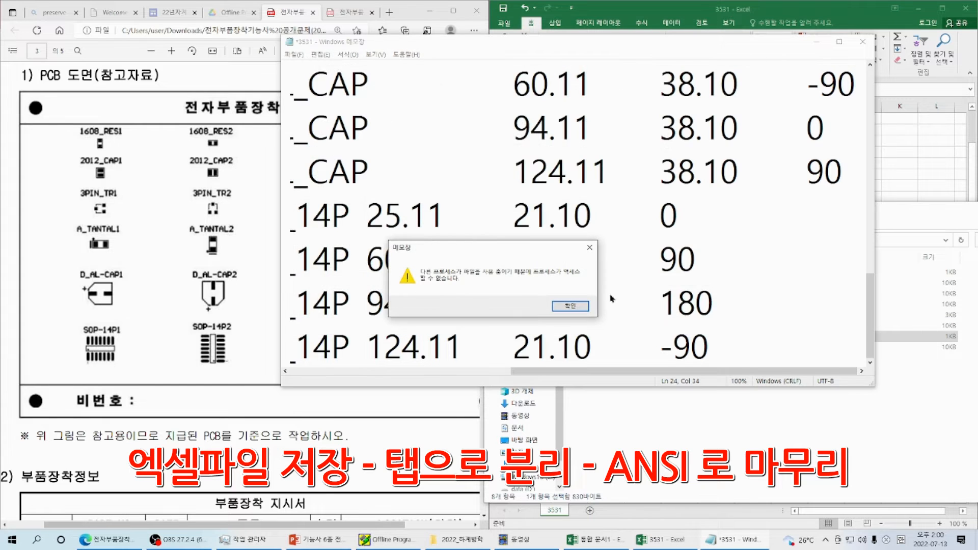
click(570, 305)
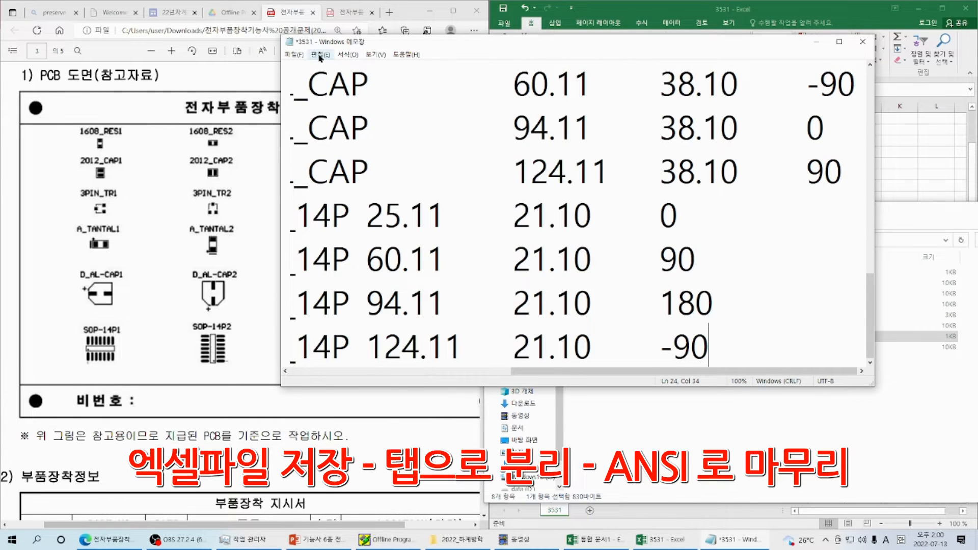
Step: Try to save the edited text file over 3531.txt with ANSI encoding
click(294, 54)
click(326, 114)
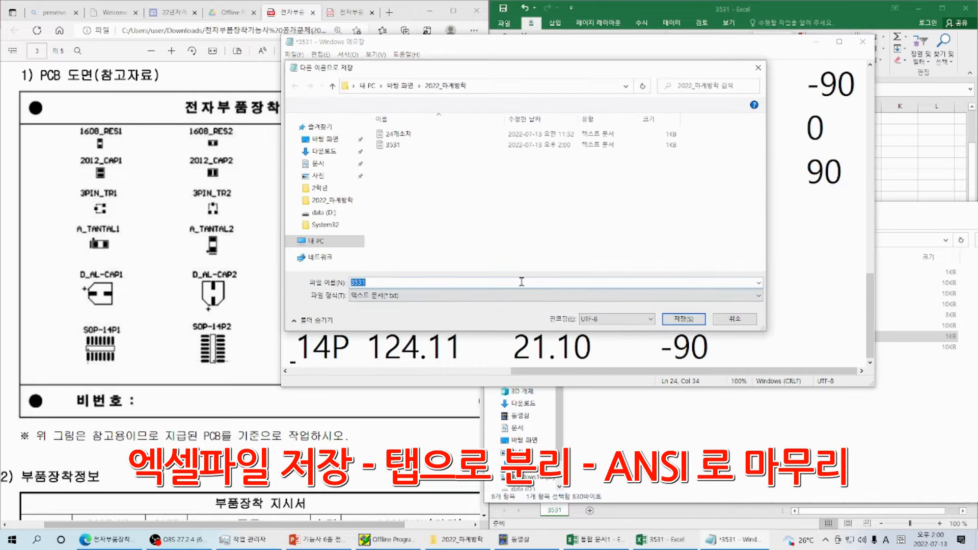
click(431, 295)
click(429, 296)
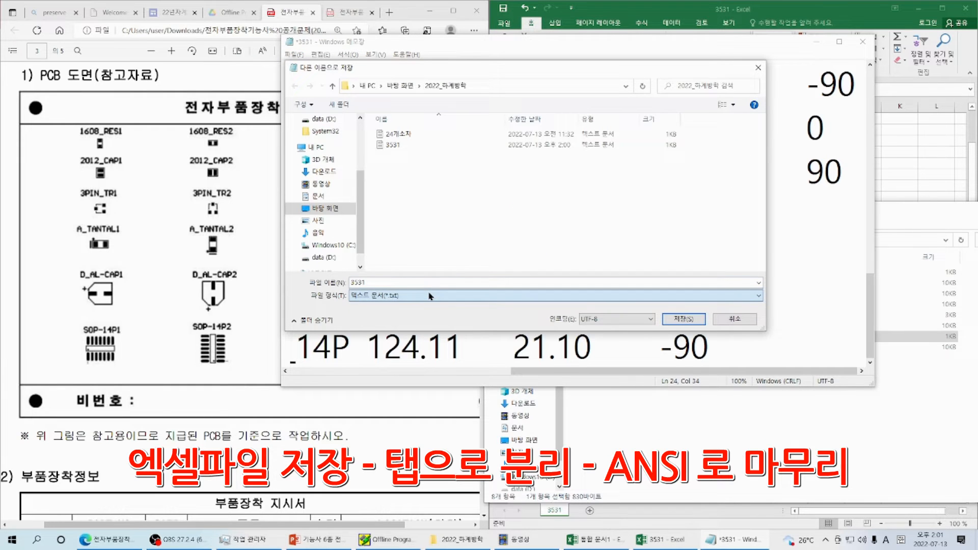
click(601, 320)
click(596, 328)
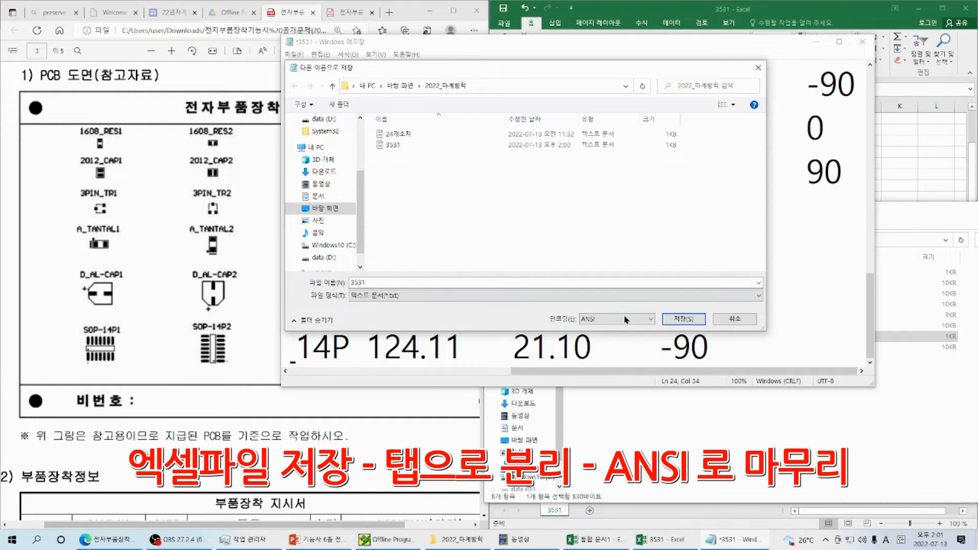
click(683, 319)
click(501, 269)
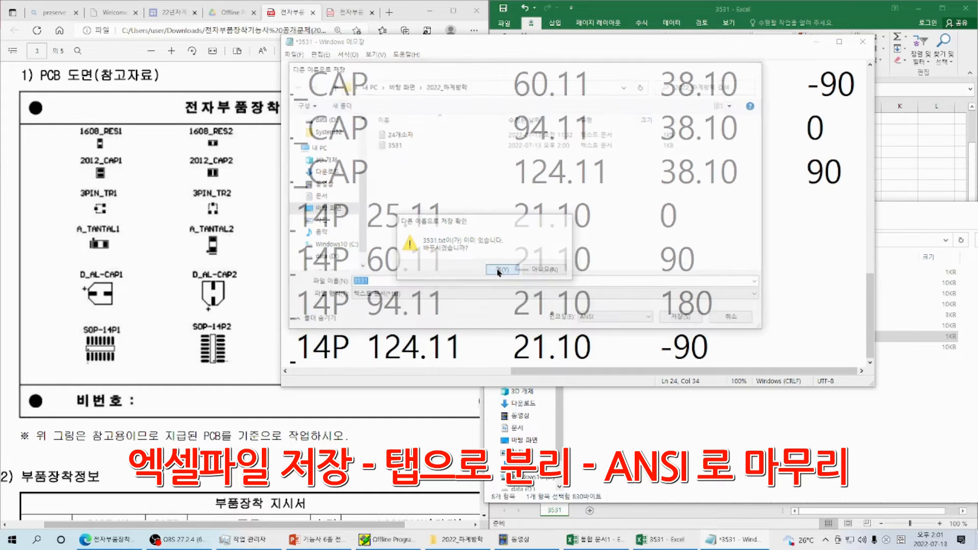
click(568, 302)
Step: Switch to Excel, close 3531 while saving its changes in the tab-delimited text format, and minimize the blank workbook
click(919, 162)
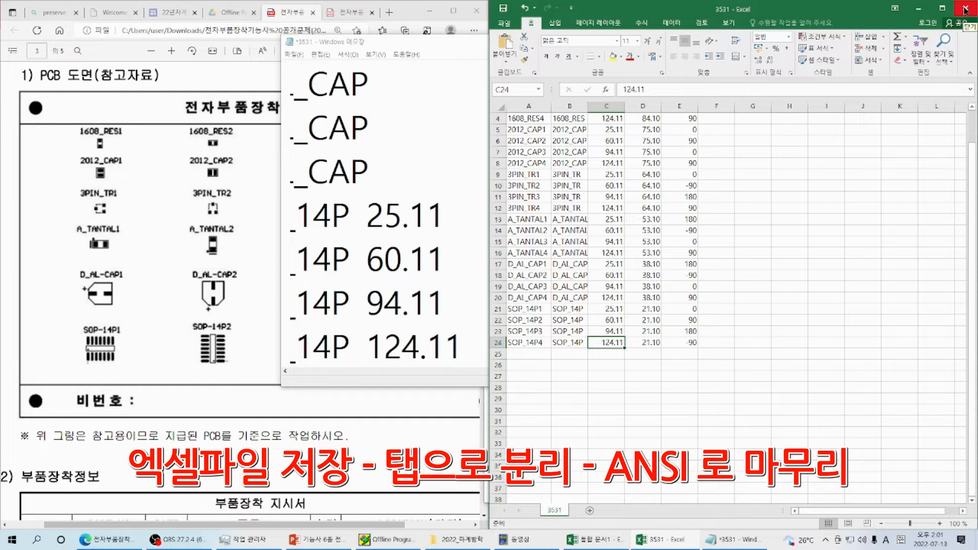
click(965, 9)
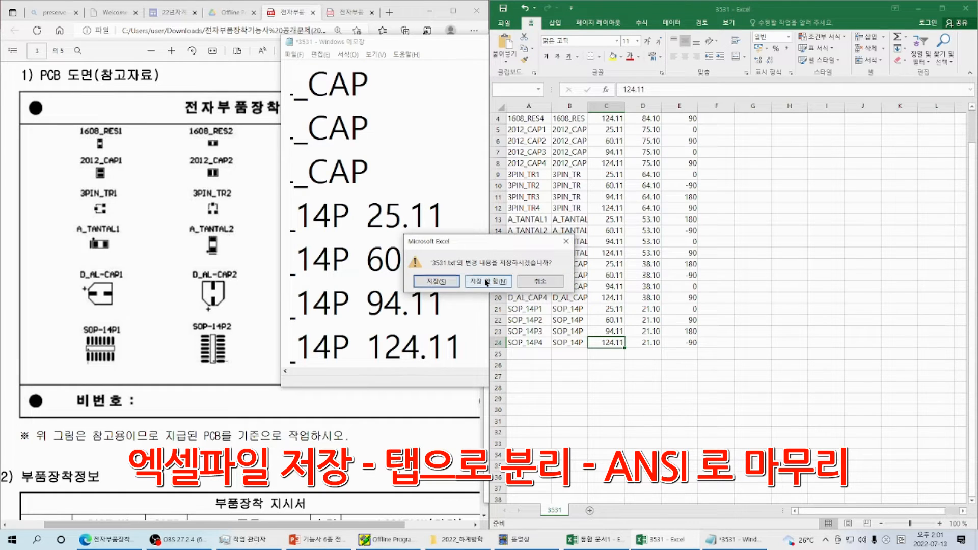
click(436, 281)
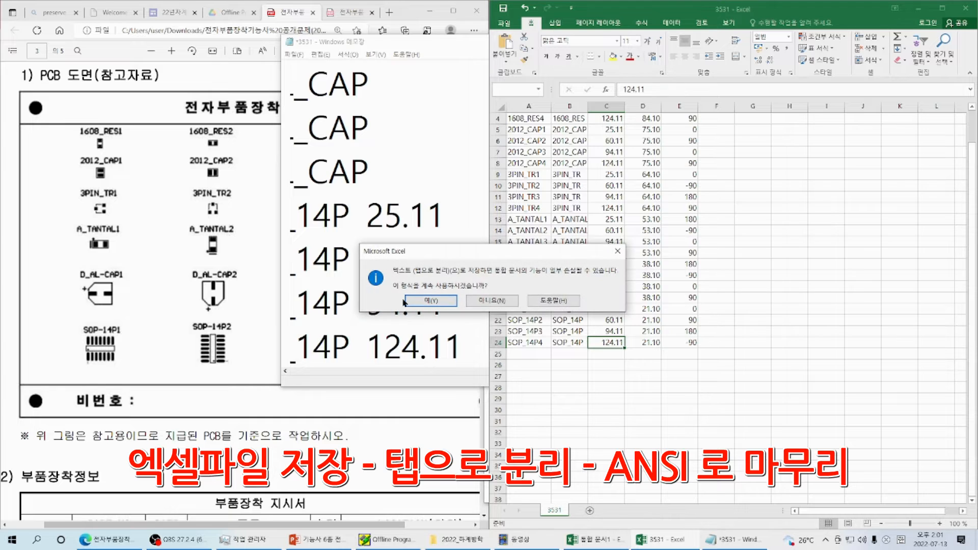
click(406, 302)
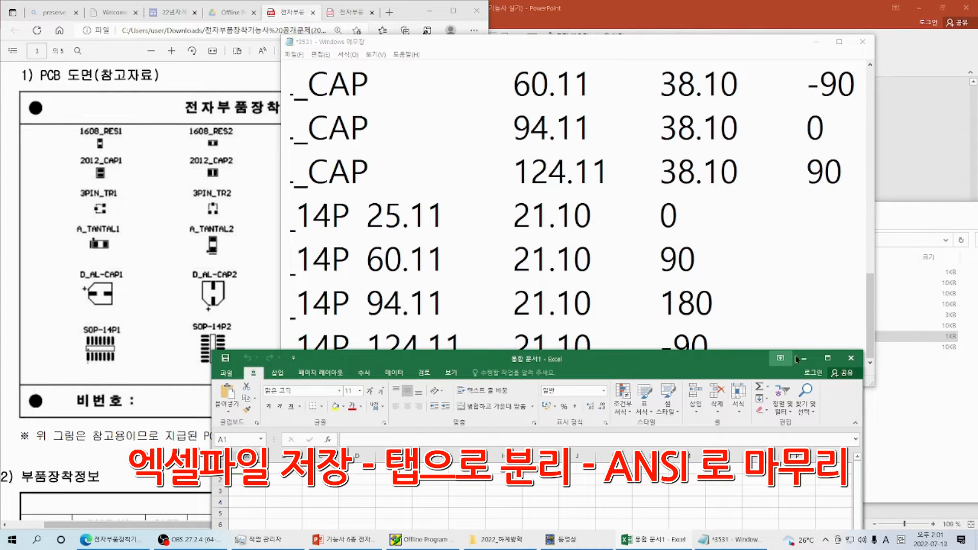
click(801, 358)
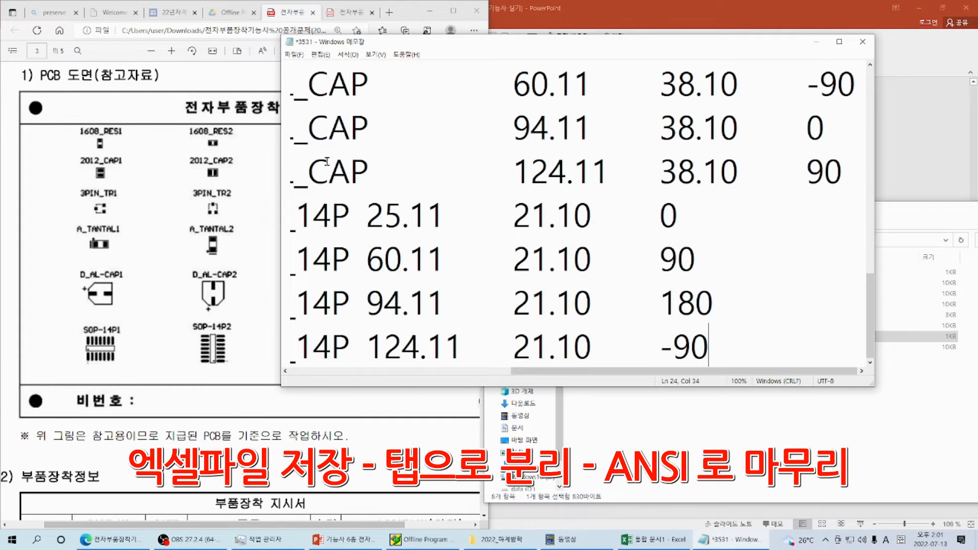
click(295, 55)
click(316, 111)
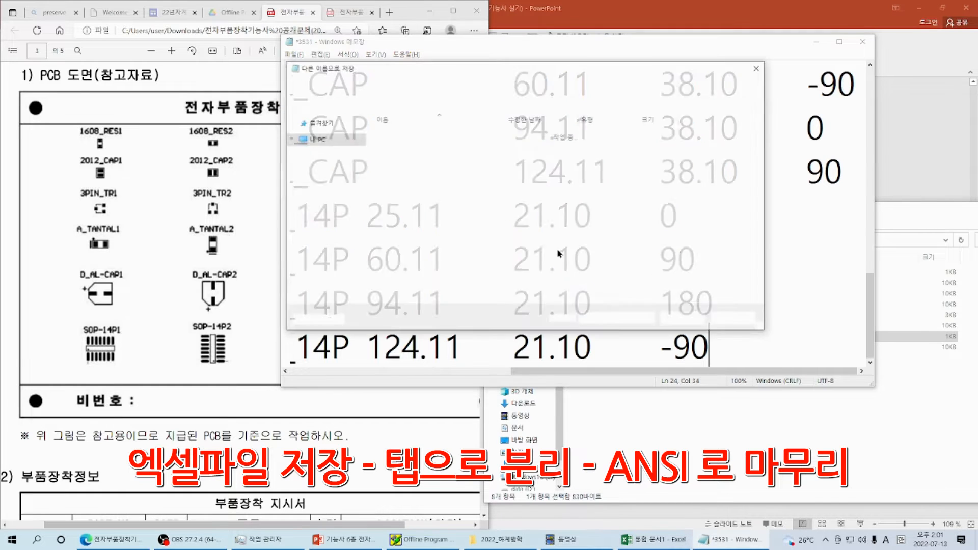
click(738, 319)
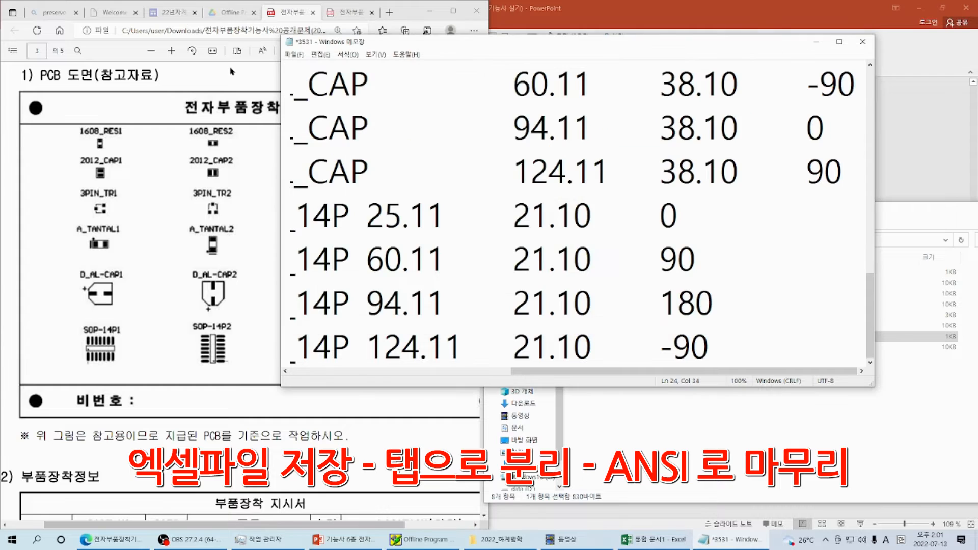
Step: Save the edited 3531 text file, and save it again over 3531.txt with ANSI encoding
click(294, 55)
click(316, 100)
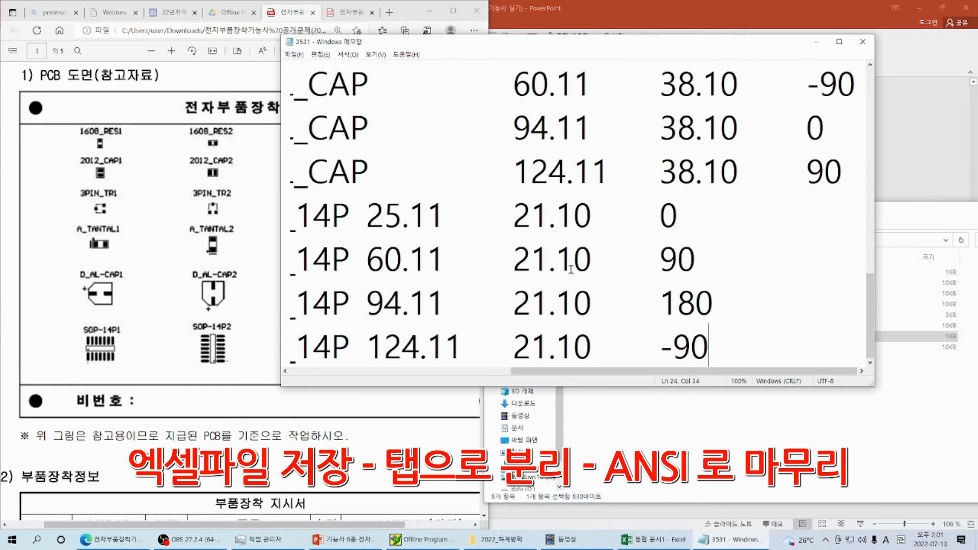
click(295, 54)
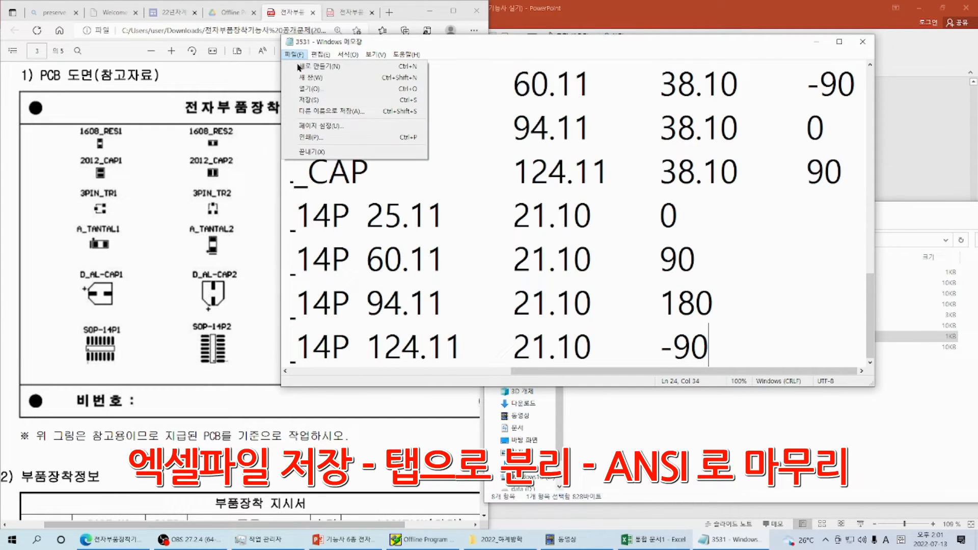
click(331, 111)
click(616, 319)
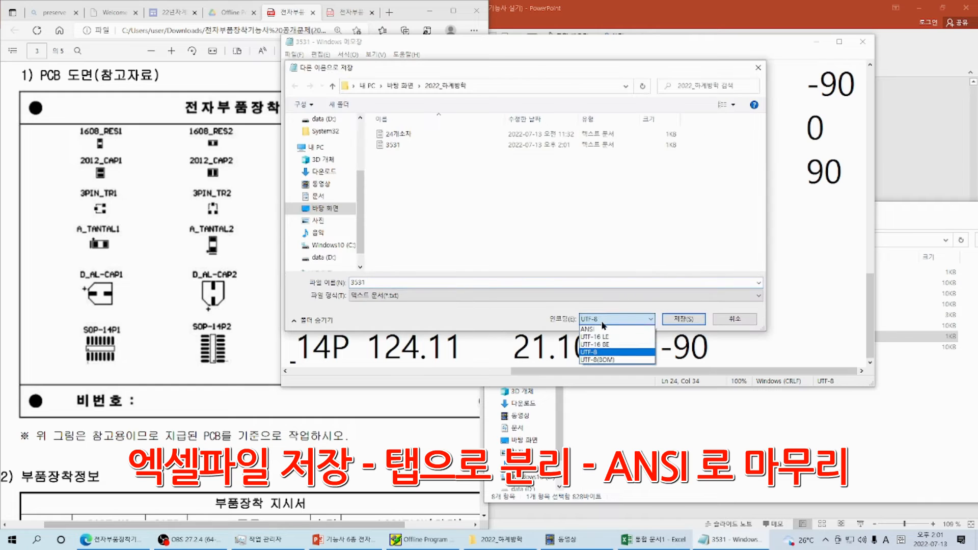
click(602, 330)
click(525, 298)
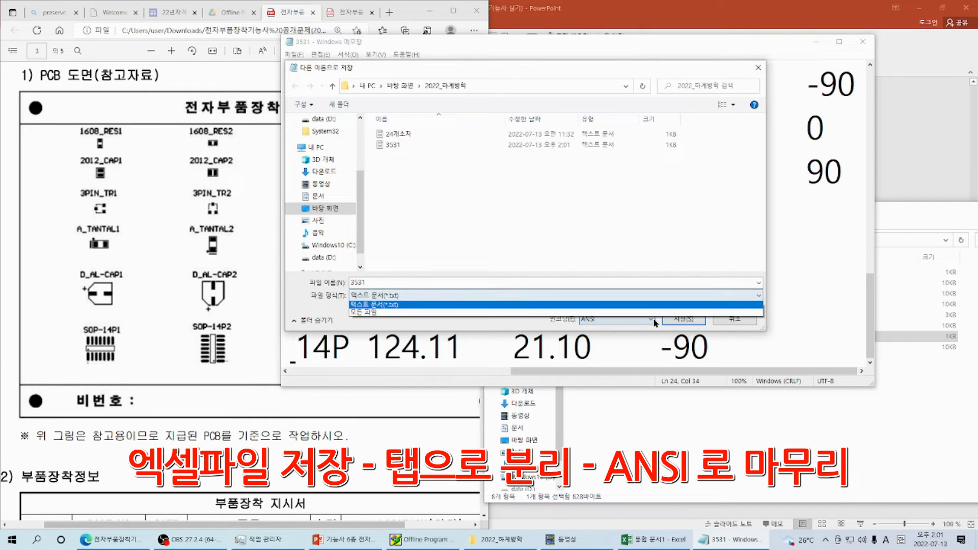
click(519, 325)
key(Return)
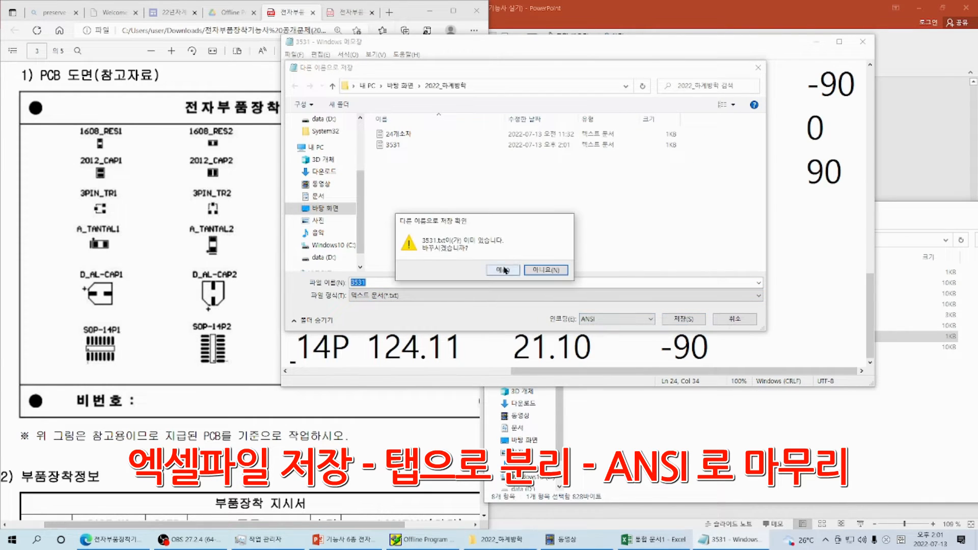
click(503, 270)
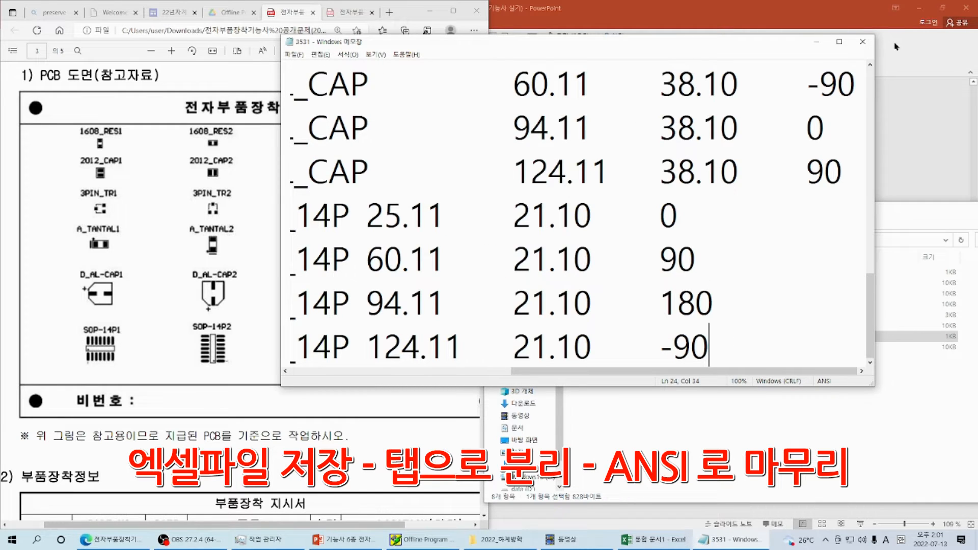
click(410, 543)
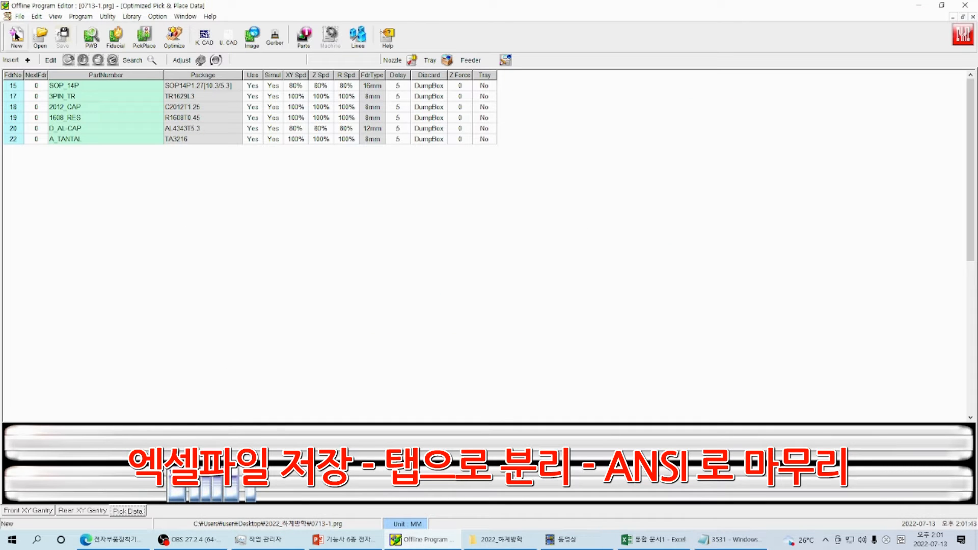
click(41, 36)
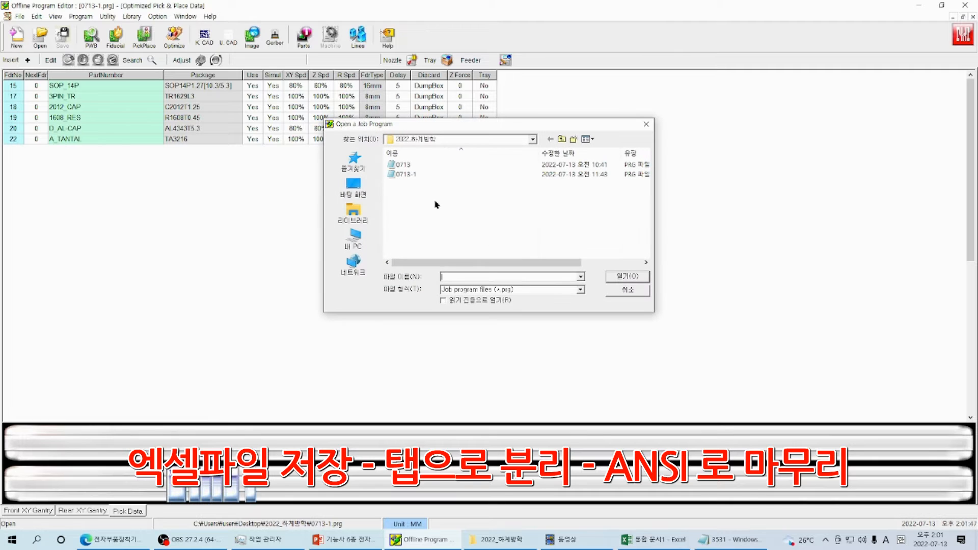
click(634, 292)
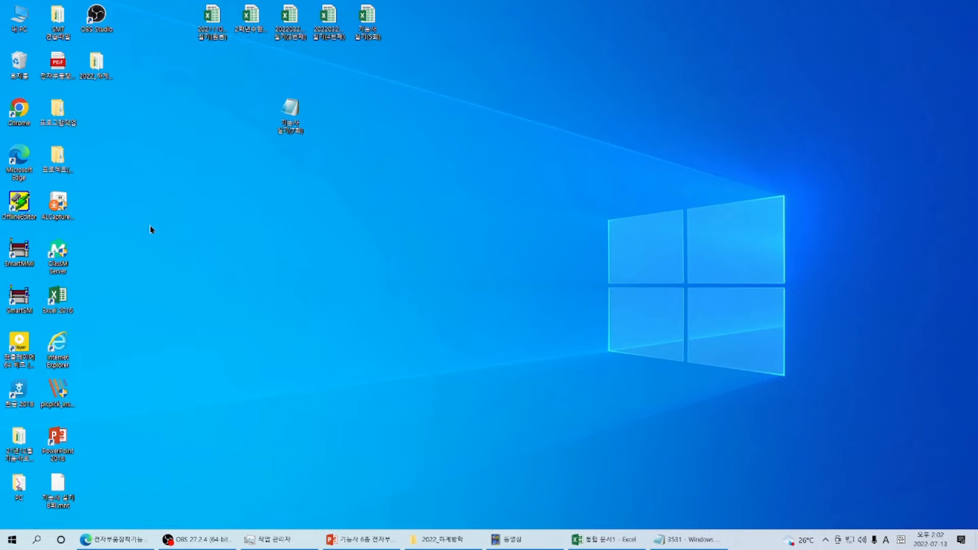
Step: Launch Offline Program Editor and load the 3531 text file into the Unknown CAD conversion tool
click(21, 209)
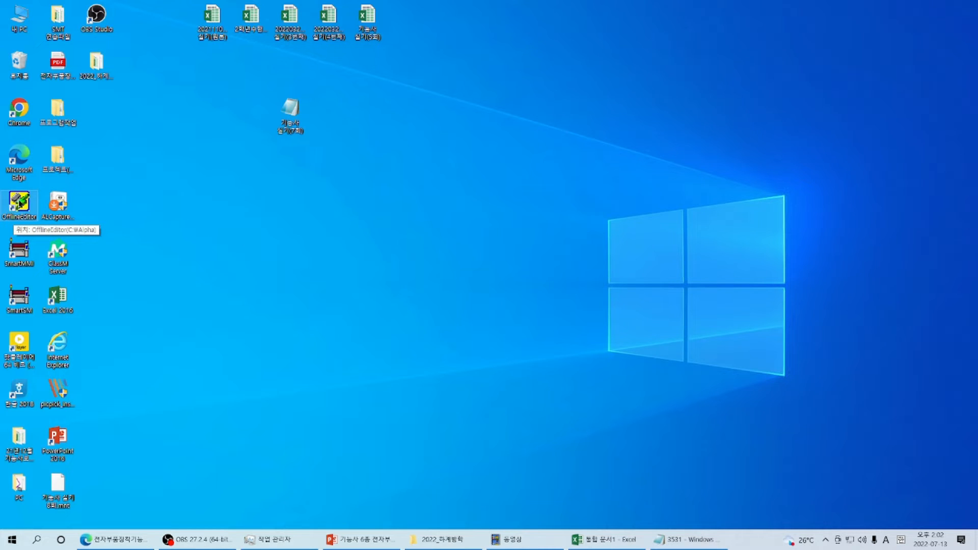
double_click(20, 206)
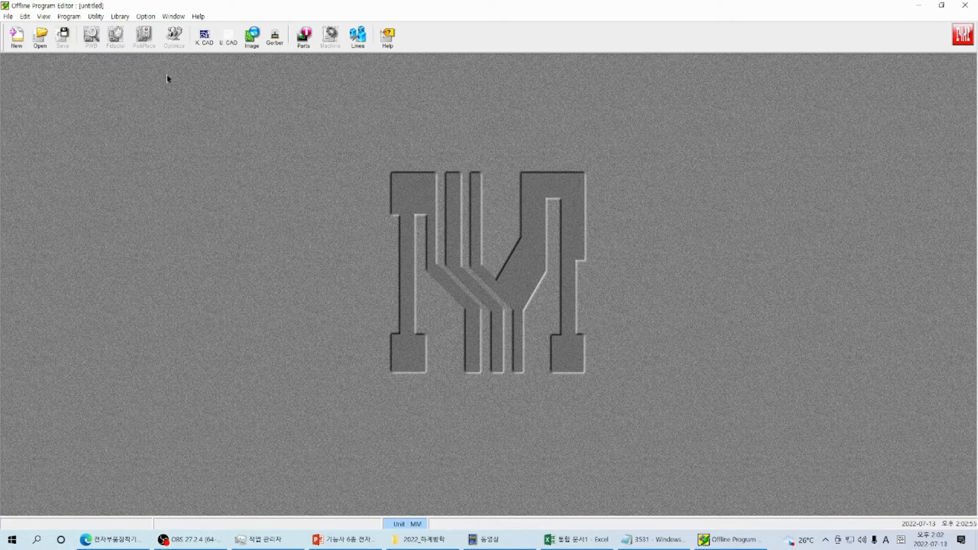
click(228, 38)
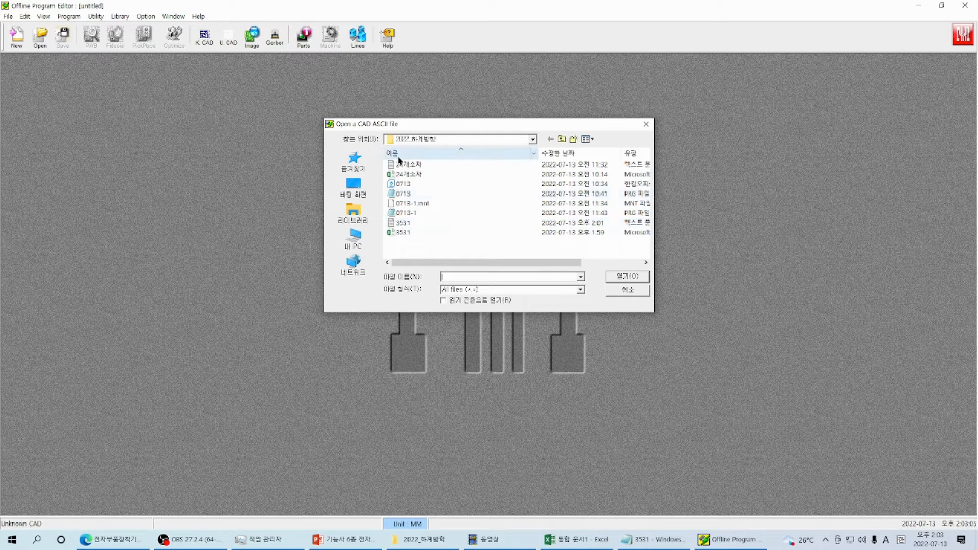
click(408, 225)
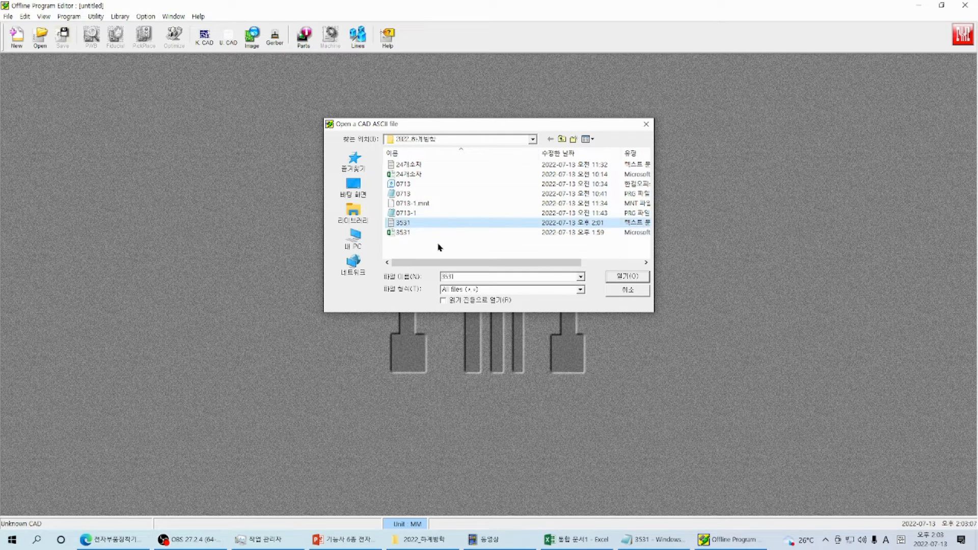
click(617, 278)
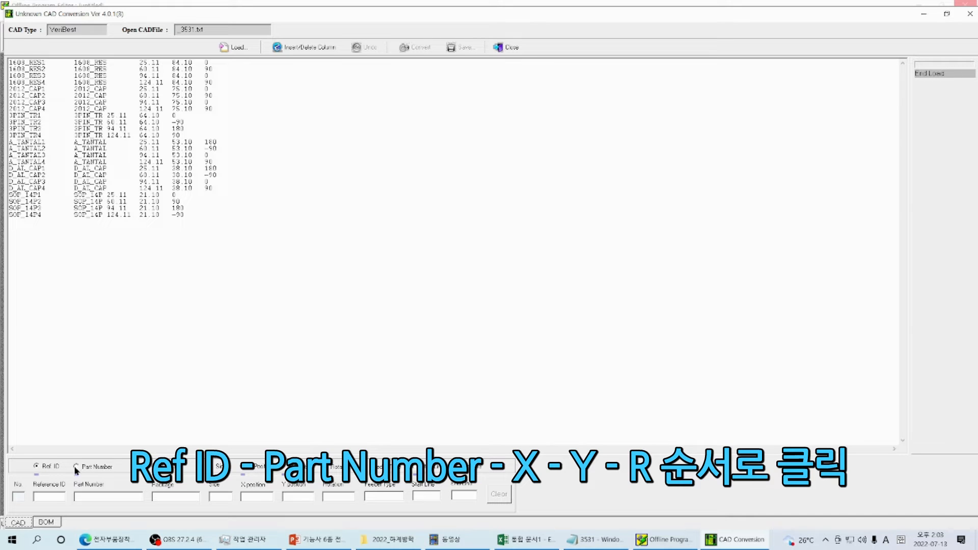
Step: Assign 1608_RES1 as the Reference ID and 1608_RES as the Part Number from the first component row
click(51, 467)
click(51, 498)
double_click(33, 61)
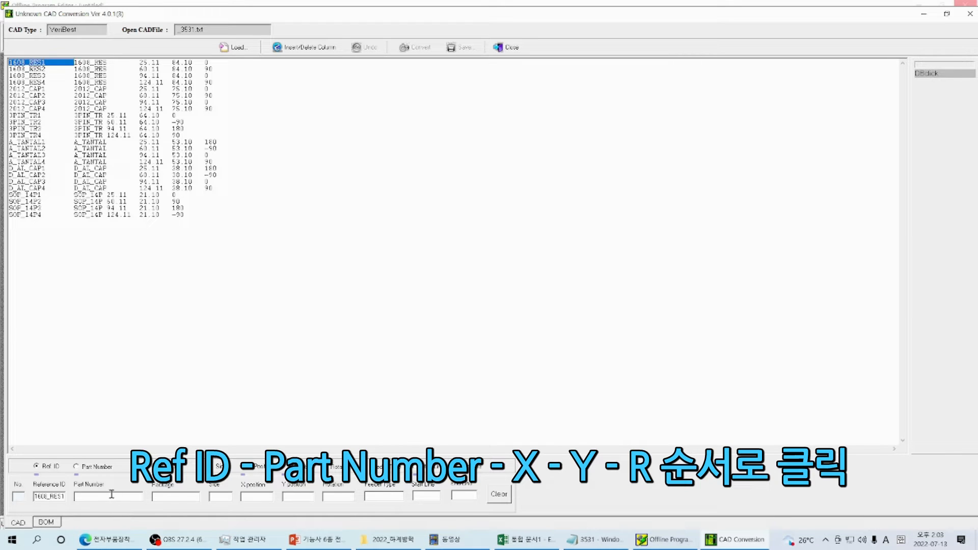
click(76, 467)
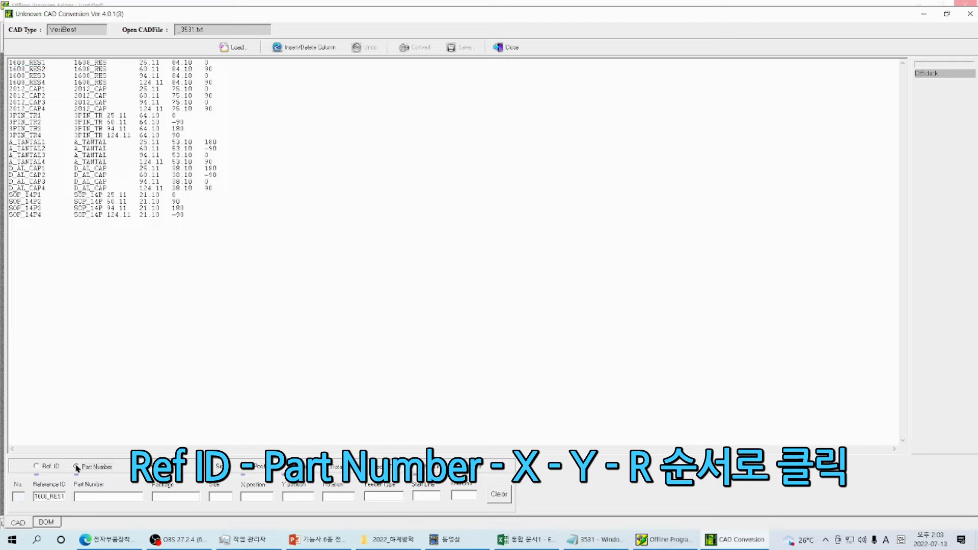
click(92, 62)
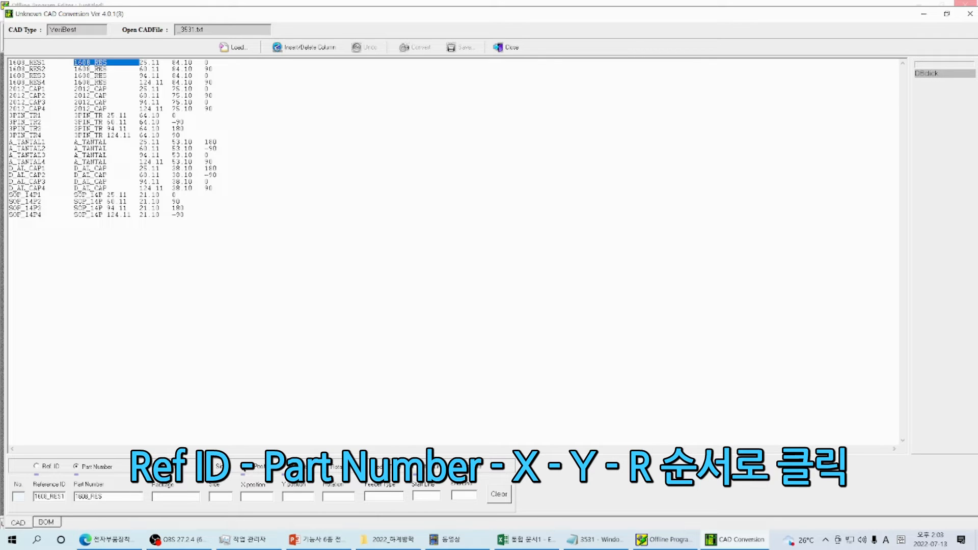
Step: Assign 25.11 as the X position and 84.10 as the Y position from the first component row
click(247, 467)
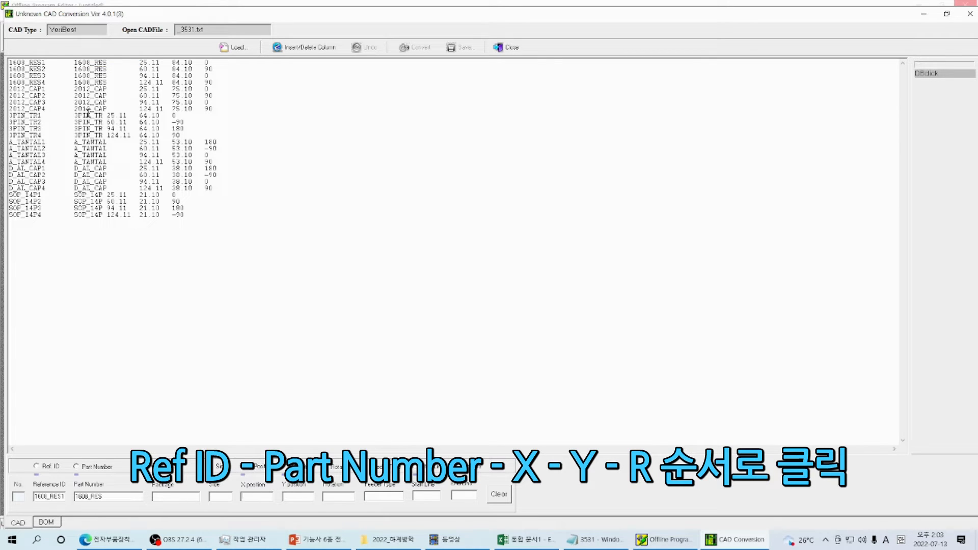
click(144, 62)
click(289, 467)
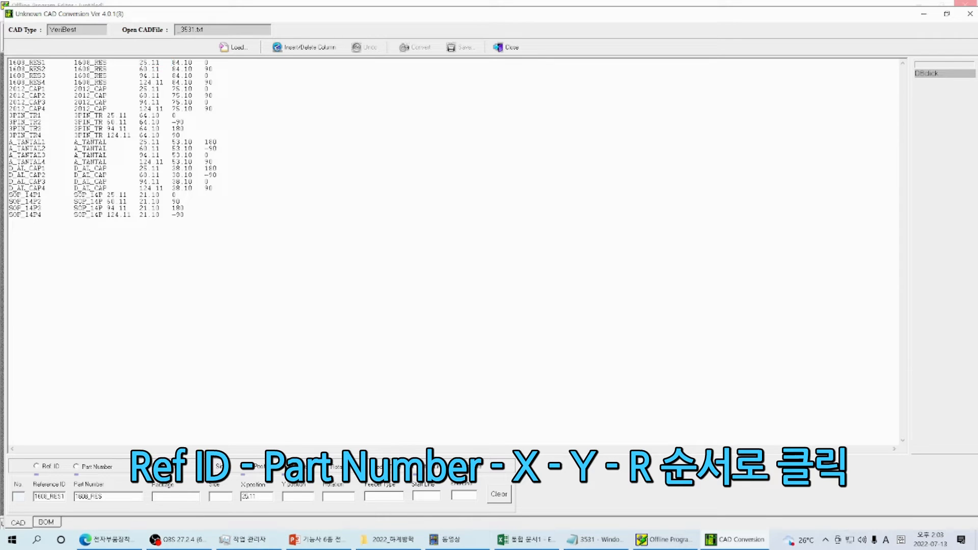
click(181, 62)
Step: Assign the first component row's 0 as the Rotation value
click(329, 467)
click(208, 69)
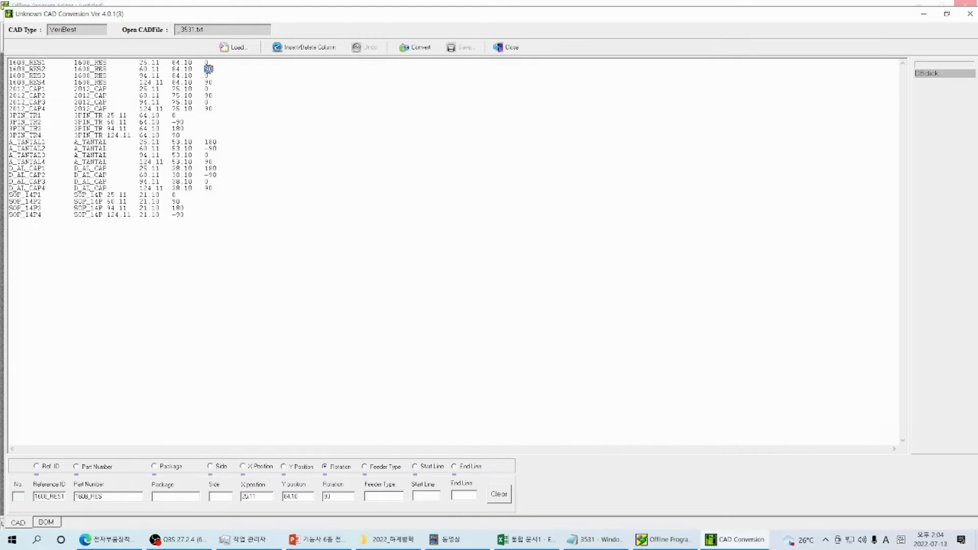
click(206, 62)
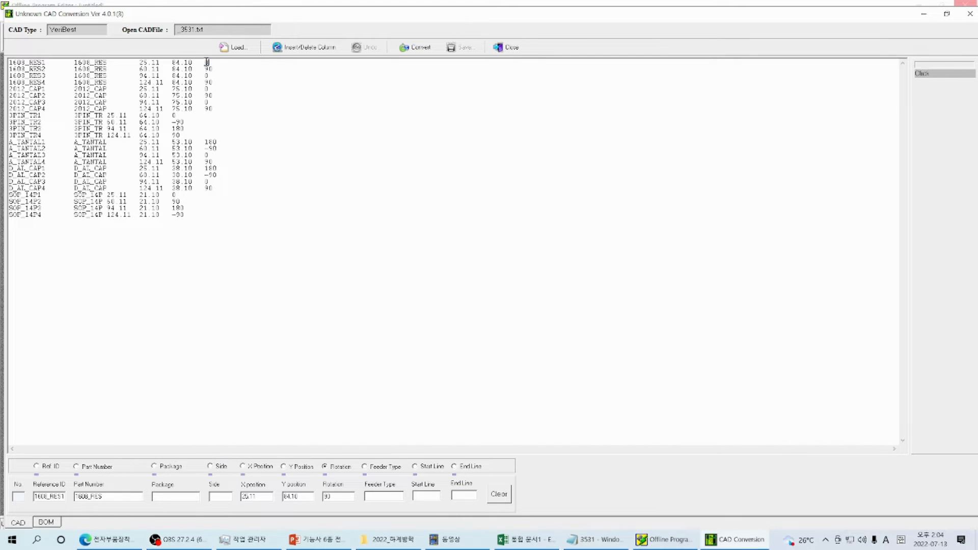
click(341, 495)
drag(202, 64, 229, 66)
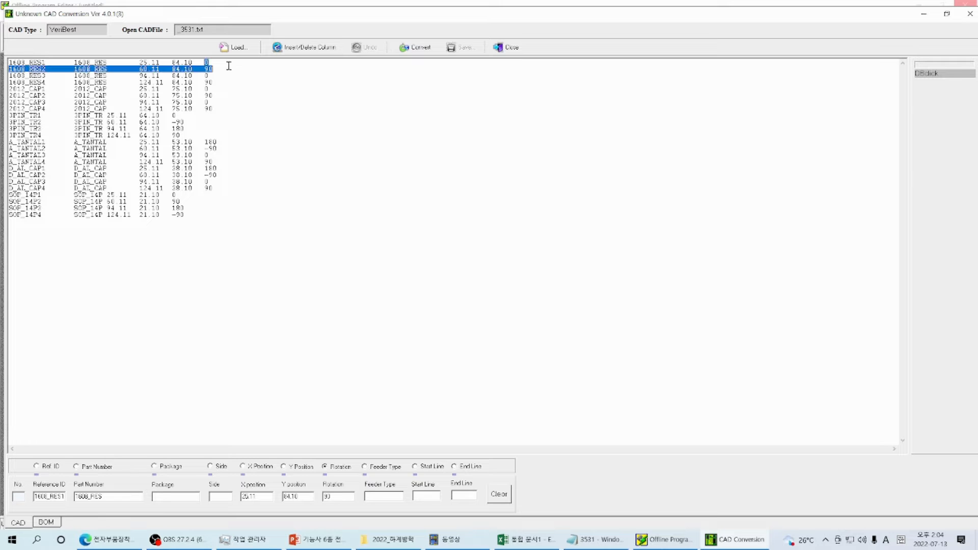
double_click(206, 62)
click(332, 496)
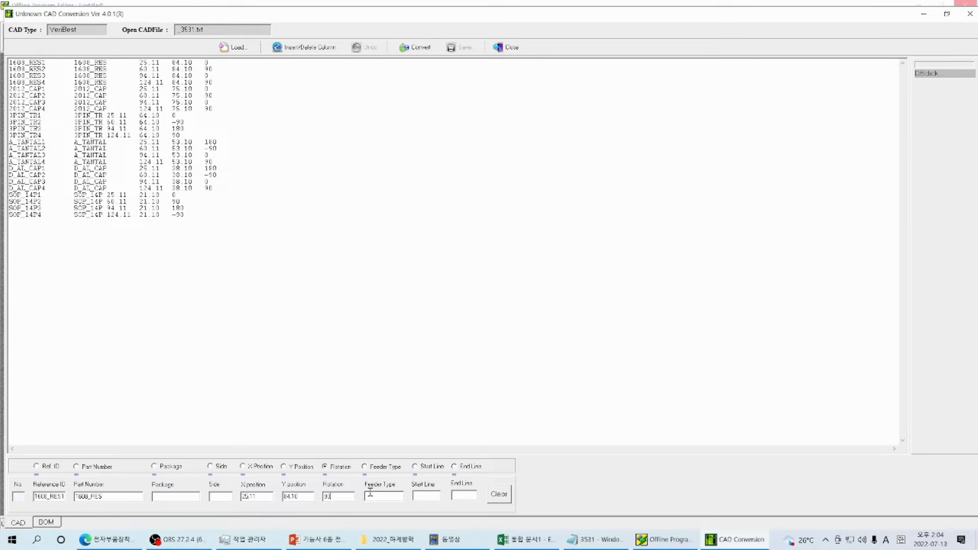
click(365, 468)
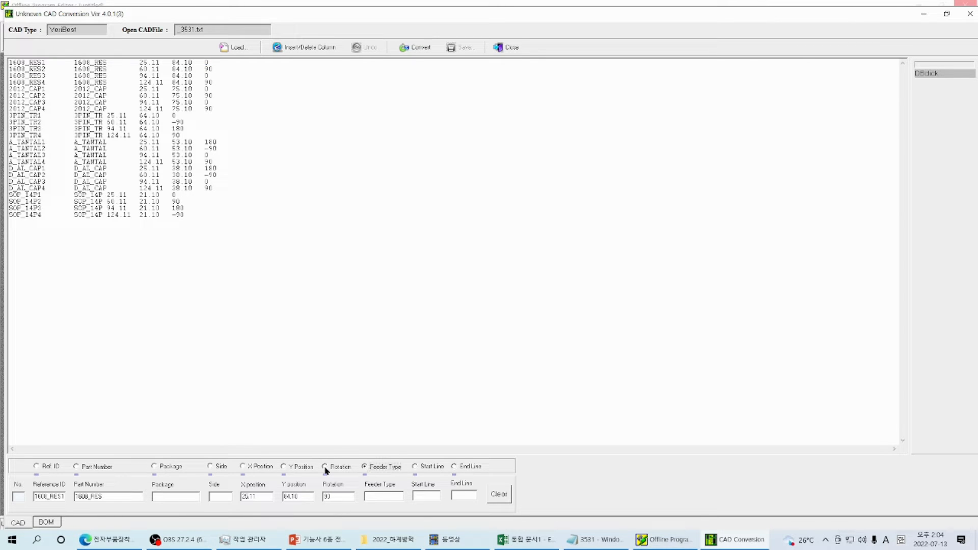
click(332, 497)
click(206, 62)
Step: Convert the data without fiducial marks, using XY 0 deg axes in mm and CCW rotation at 0 deg with 1:1 scale
click(415, 47)
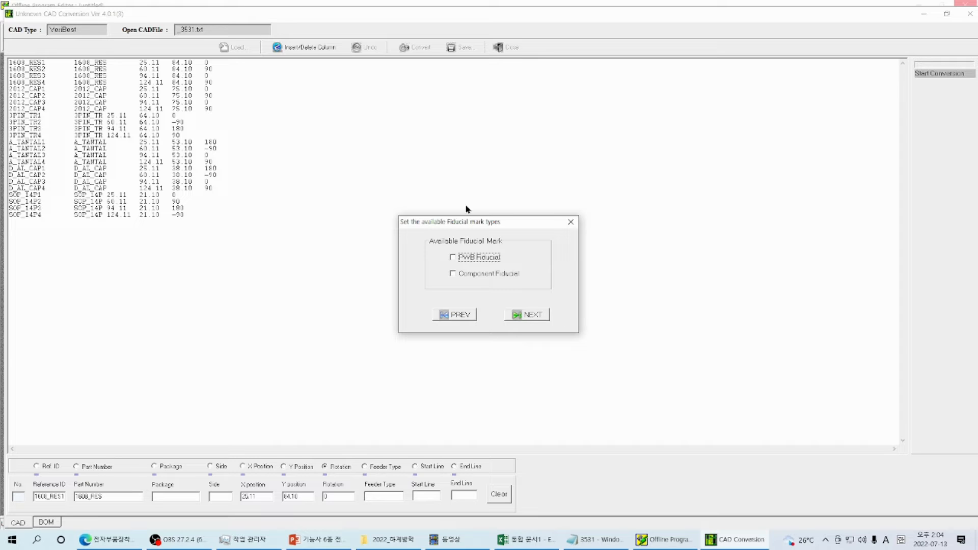
click(537, 316)
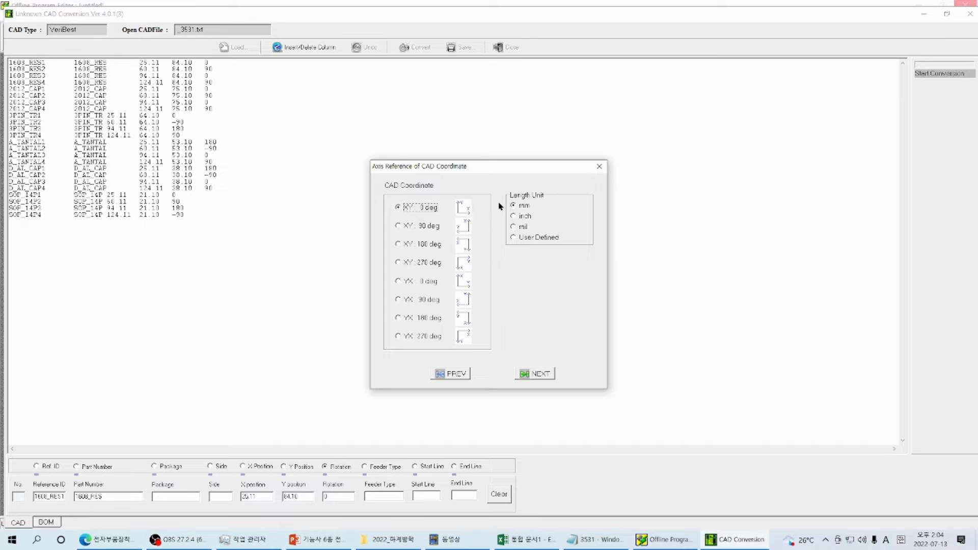
click(536, 376)
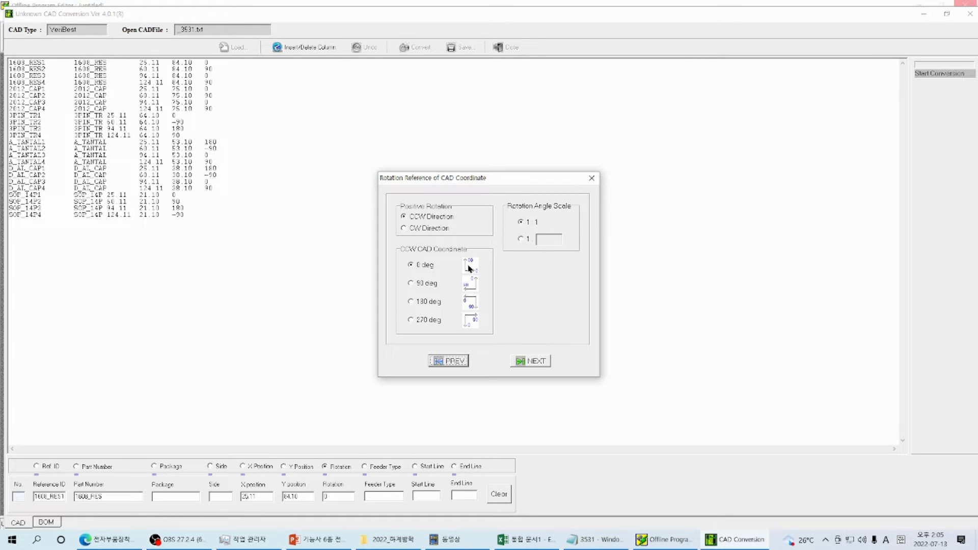
click(532, 362)
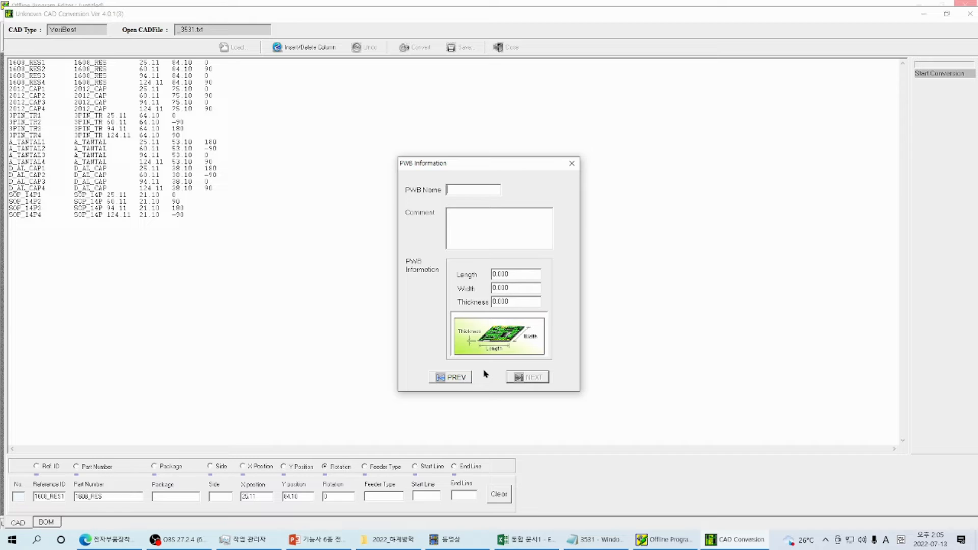
Step: Name the PWB 3531, set its length to 150, width to 100 and thickness to 1.6, and accept the conversion result
text(3531)
drag(473, 188, 406, 188)
click(487, 230)
drag(522, 275, 407, 280)
text(150)
drag(519, 284, 419, 291)
text(100)
drag(525, 302, 450, 306)
text(1.6)
click(526, 377)
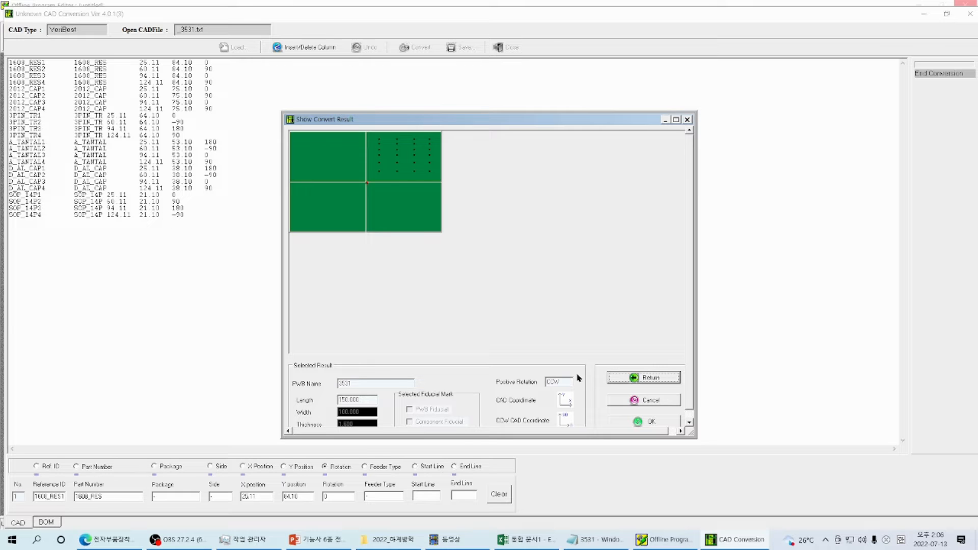
click(631, 419)
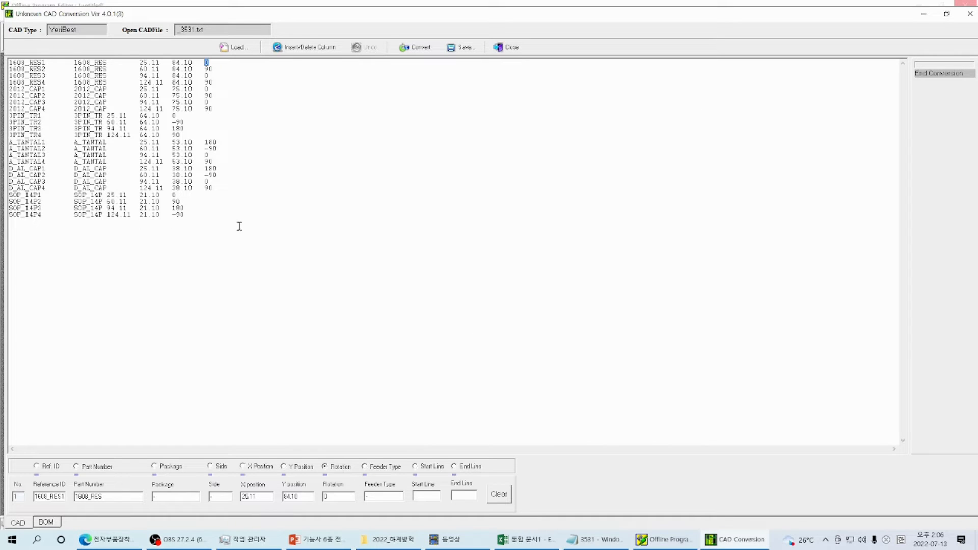
Step: Save the converted placement data as 3531 in the Mirae Placement (.mnt) format and close the converter
click(463, 47)
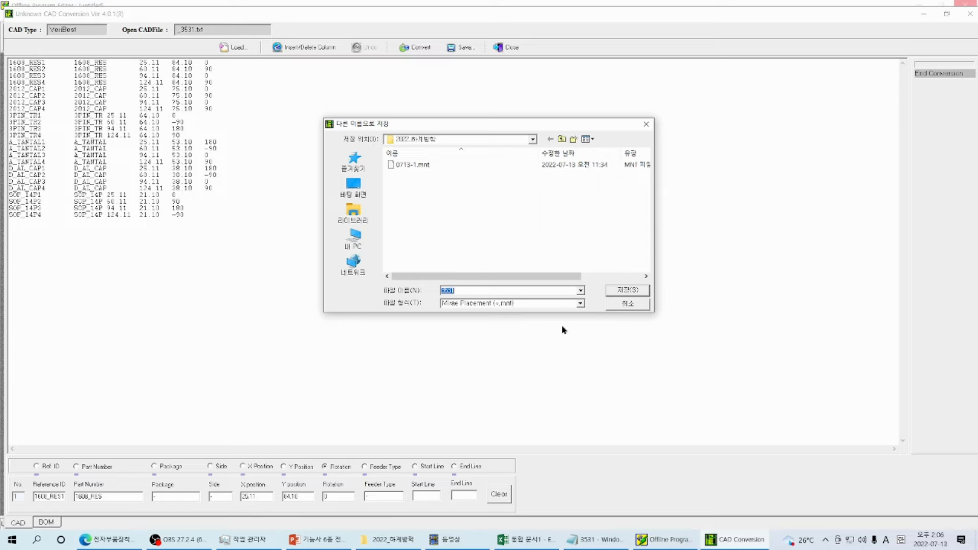
click(619, 291)
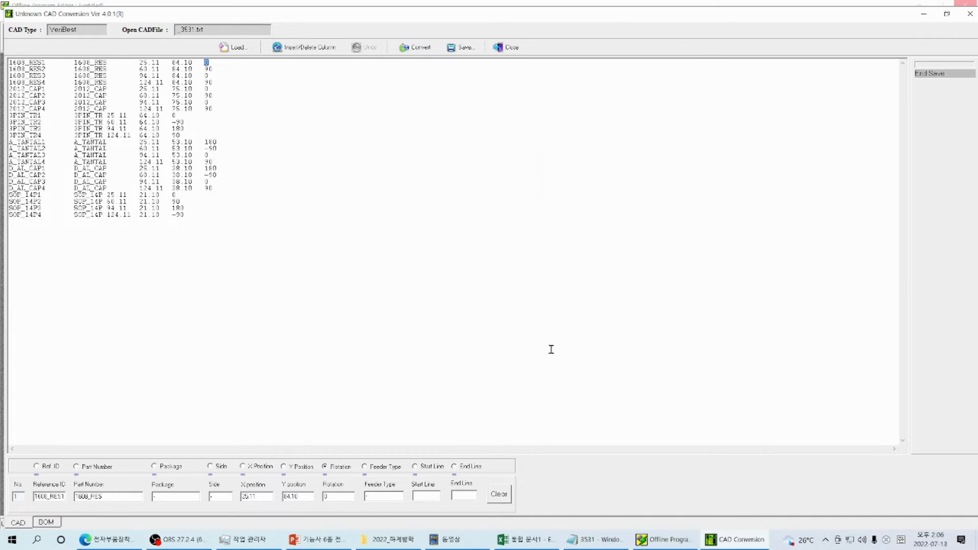
click(502, 48)
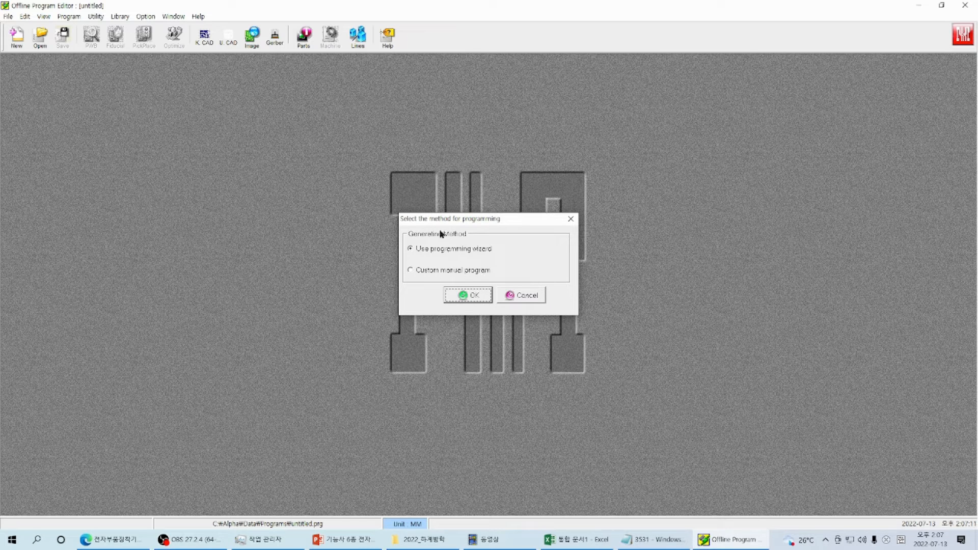
Step: Generate the program with the Custom manual program method and review its Place Data and Pick Data lists
click(410, 270)
click(469, 296)
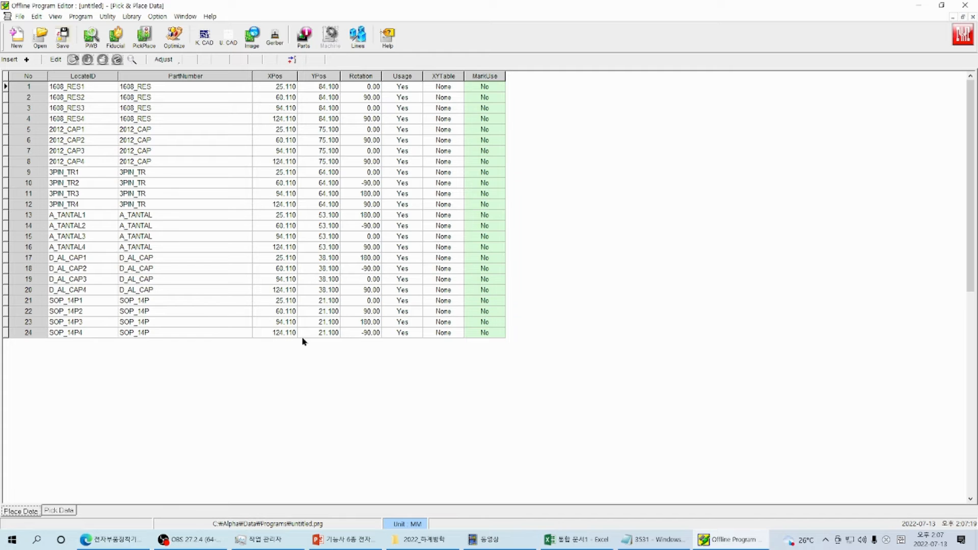
click(55, 510)
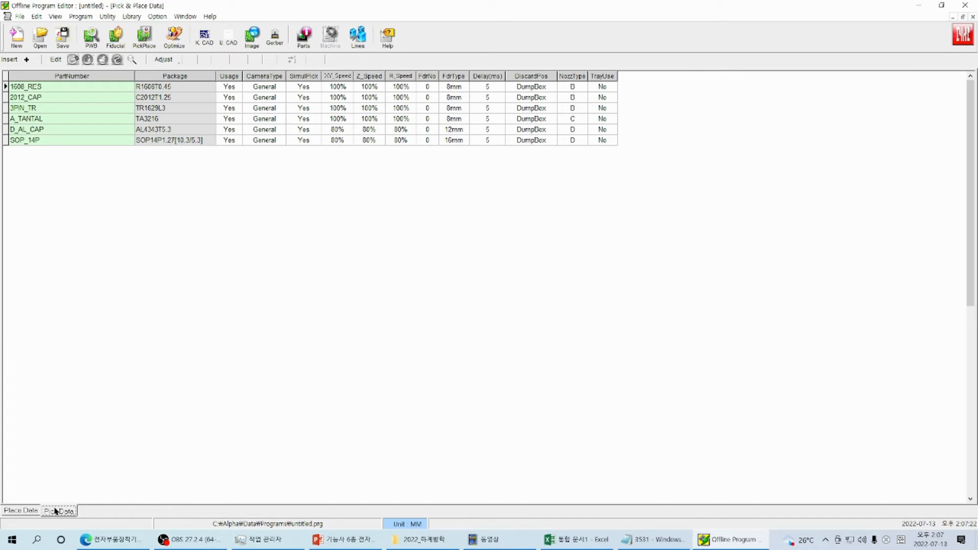
click(28, 510)
click(56, 512)
click(23, 511)
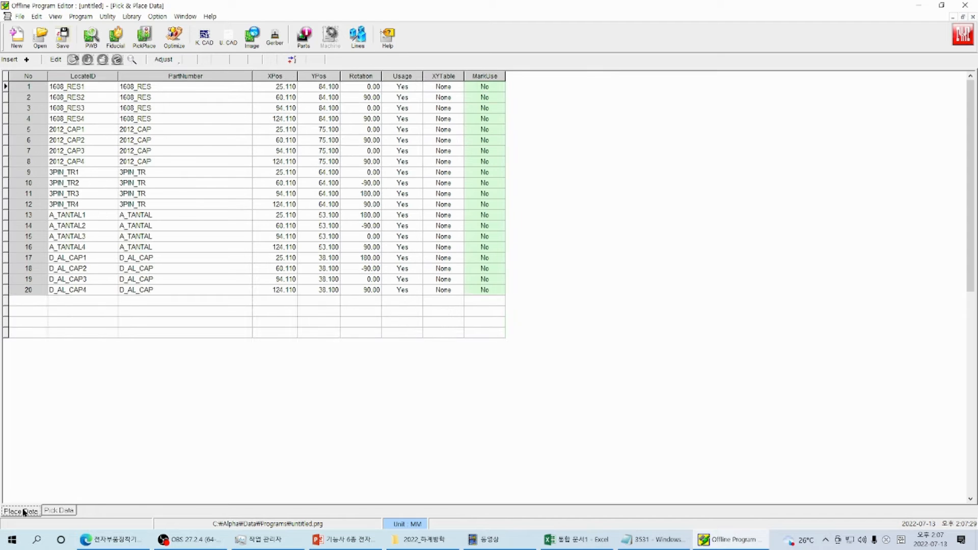
click(61, 510)
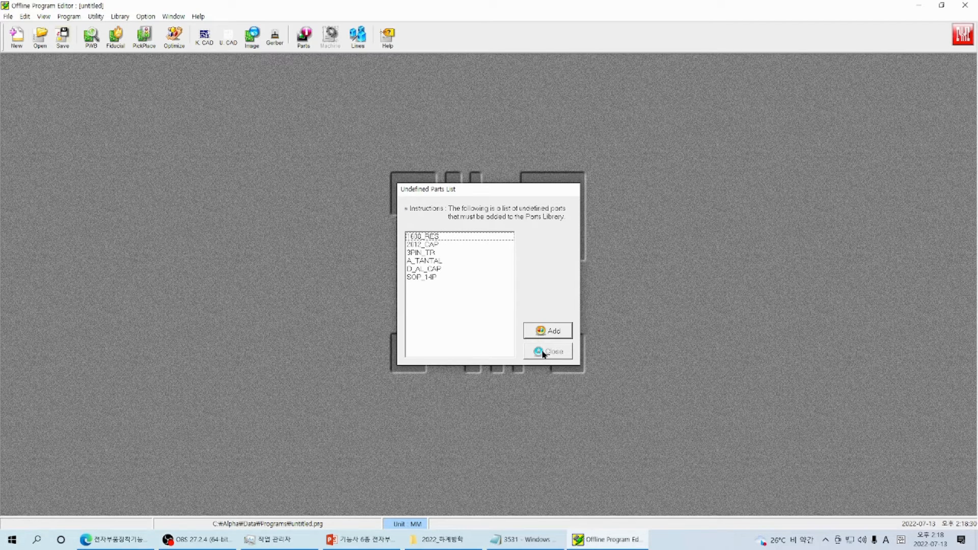
Step: Dismiss the undefined parts list and go through the part numbers in the Pick Data list one by one
click(559, 355)
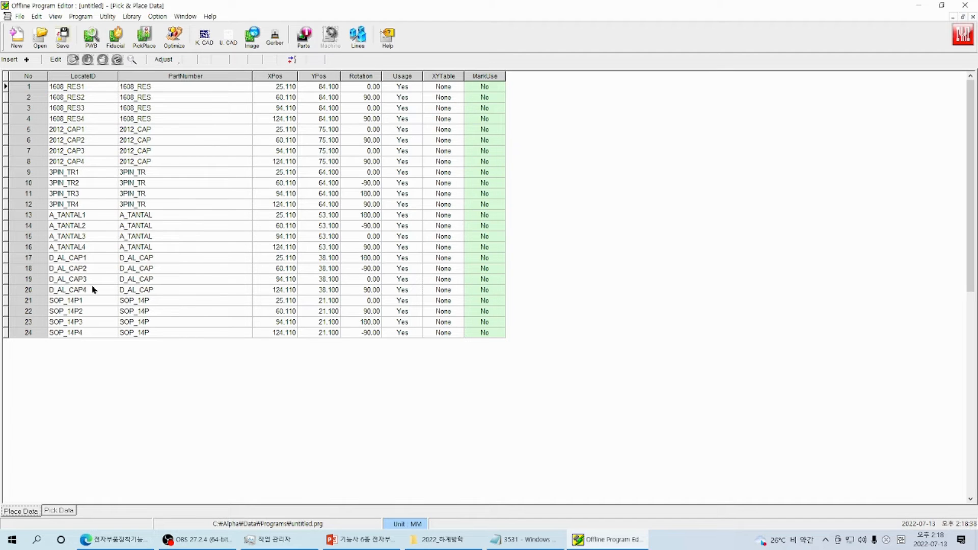
click(59, 511)
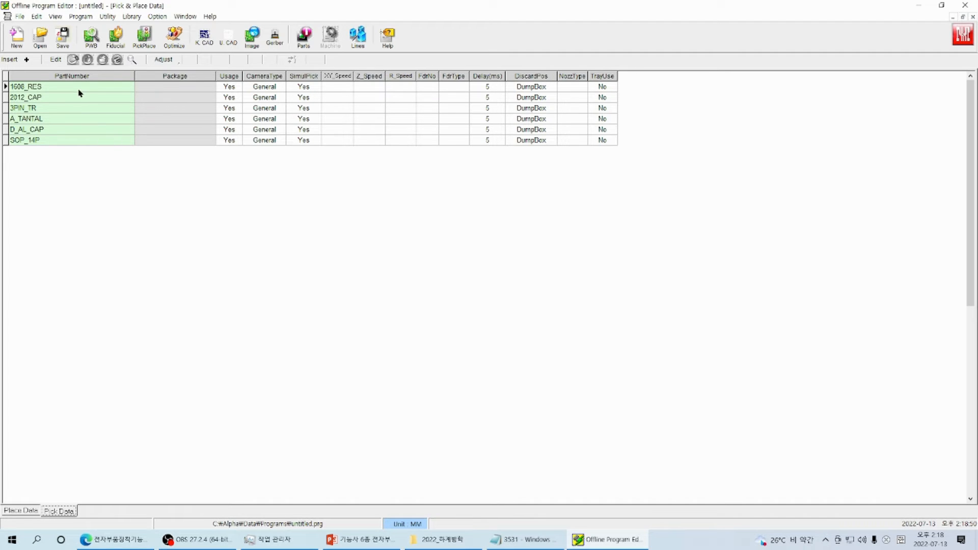
click(171, 86)
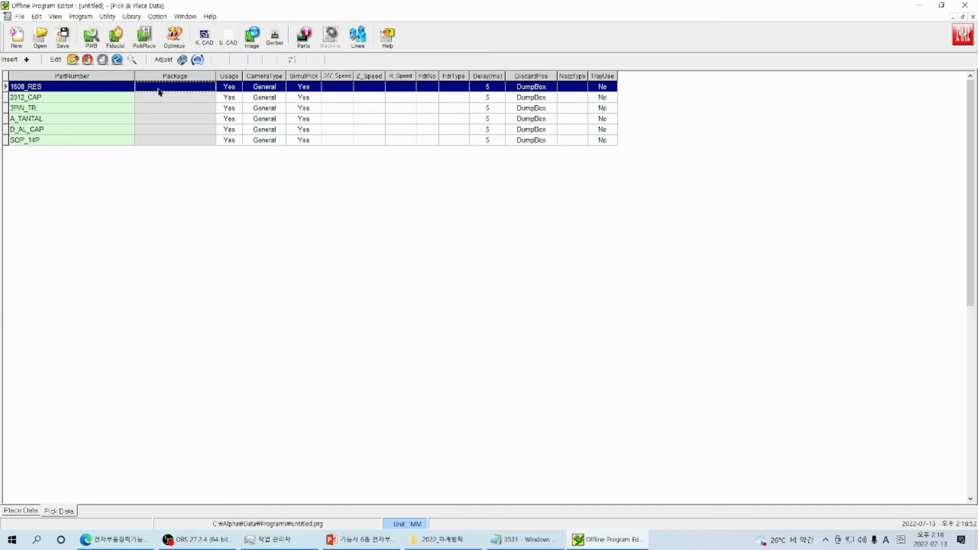
click(72, 99)
click(68, 110)
click(70, 120)
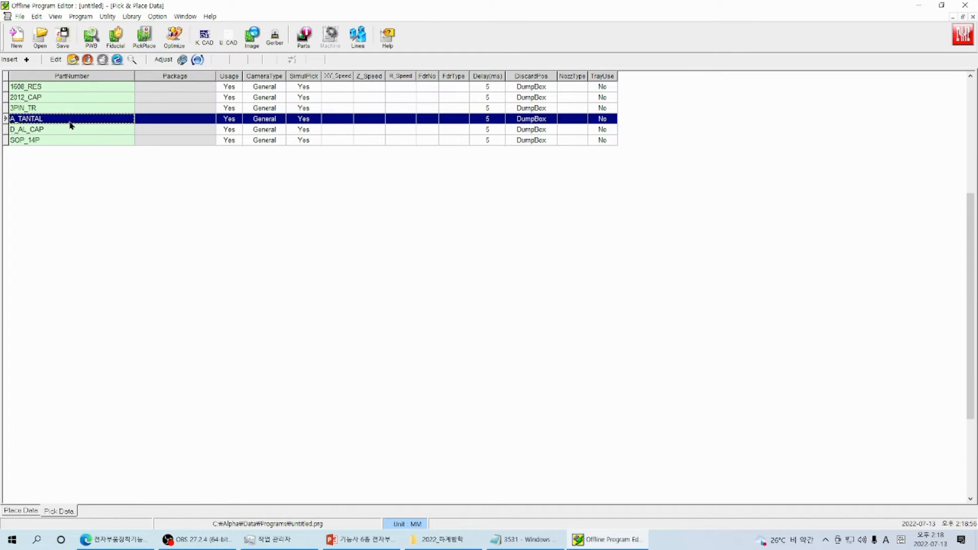
click(71, 130)
click(72, 142)
Step: Open the part information for 1608_RES and search the package library with the filter R1608
click(78, 89)
click(127, 89)
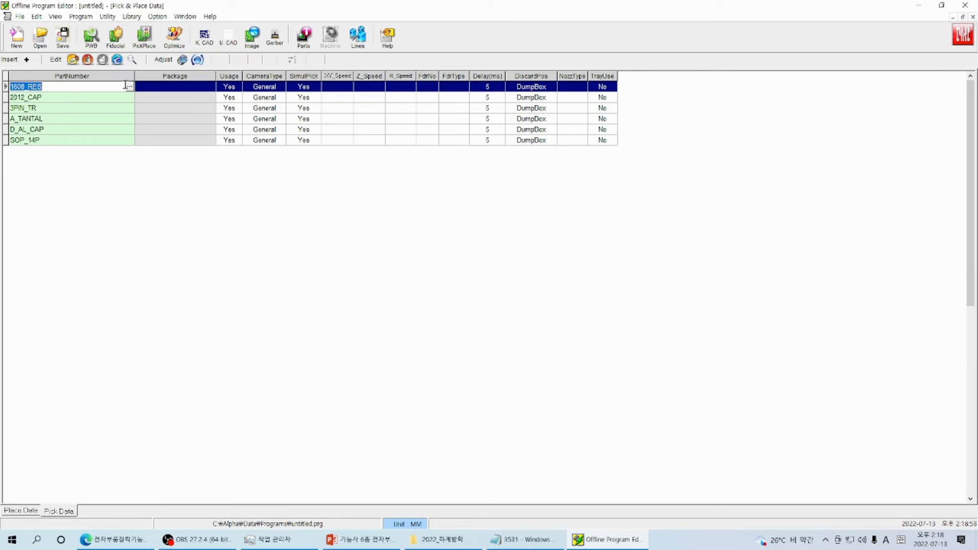
click(128, 87)
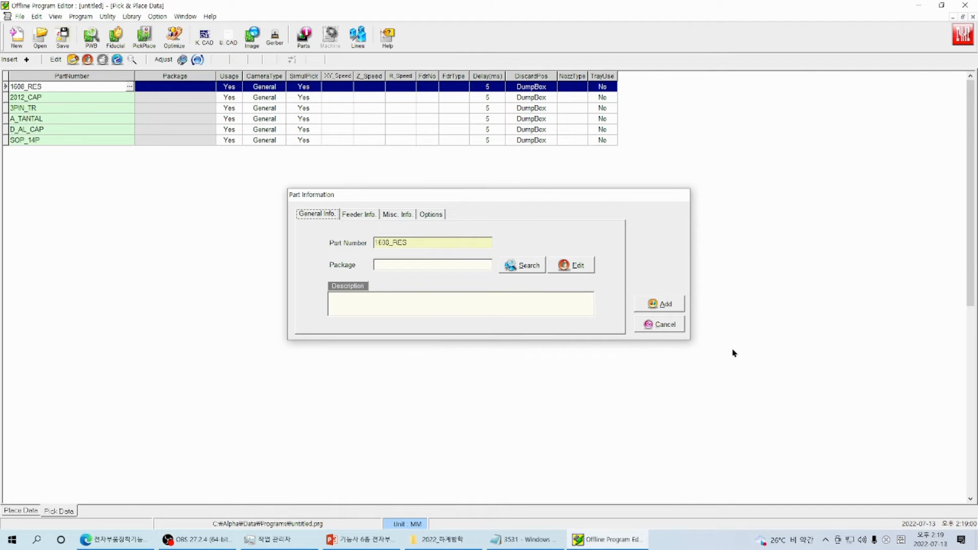
click(522, 265)
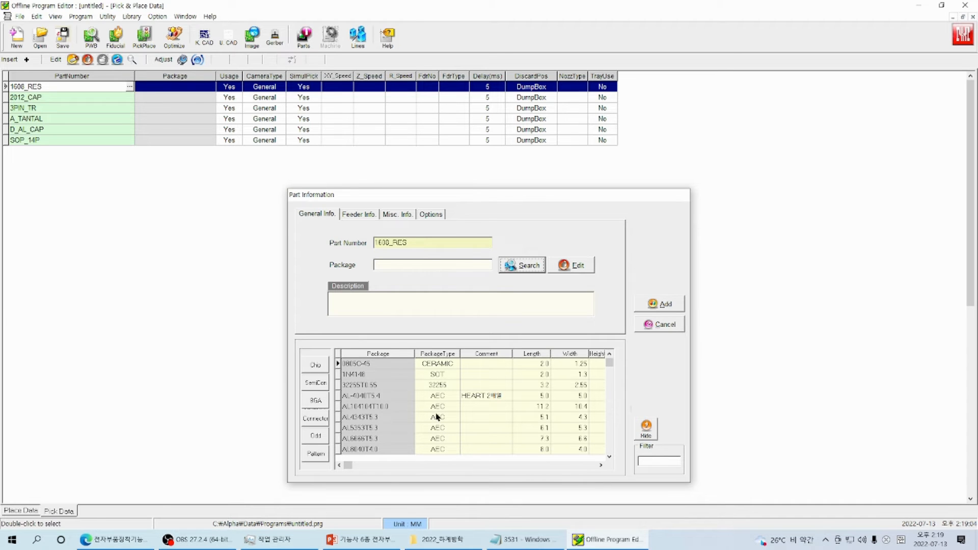
click(654, 458)
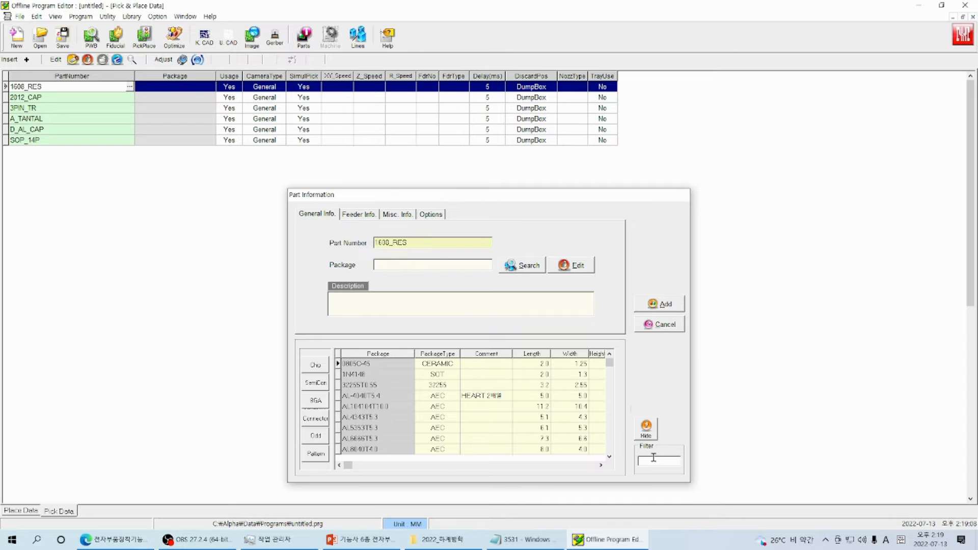
text(R1608)
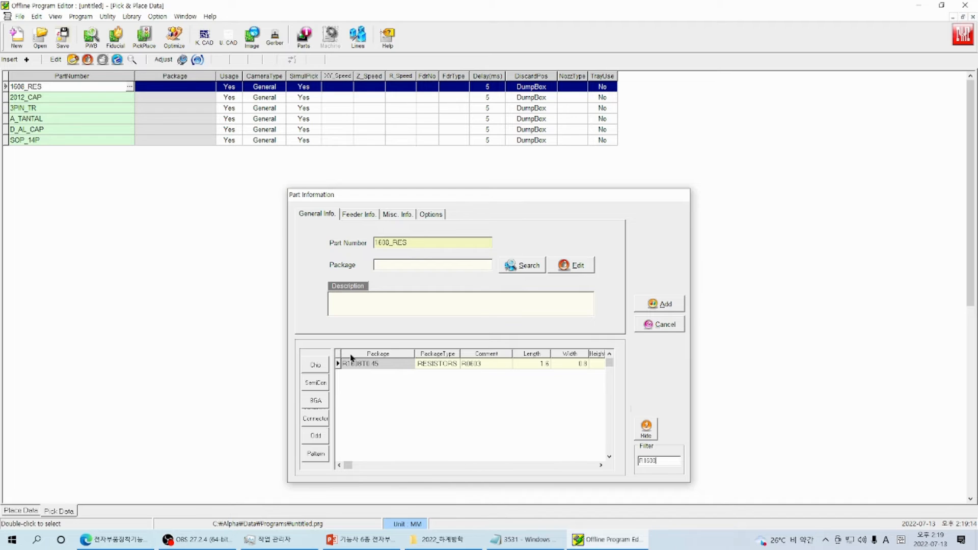
Step: Narrow the packages to Square Chip Resistors filtered by R1608, and add 1608_RES with package R1608T0.45
click(318, 364)
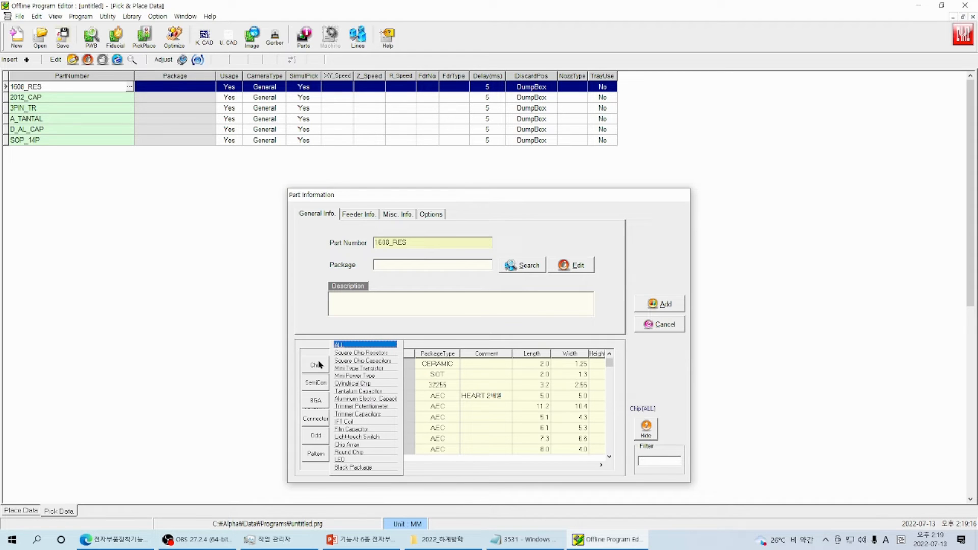
click(377, 357)
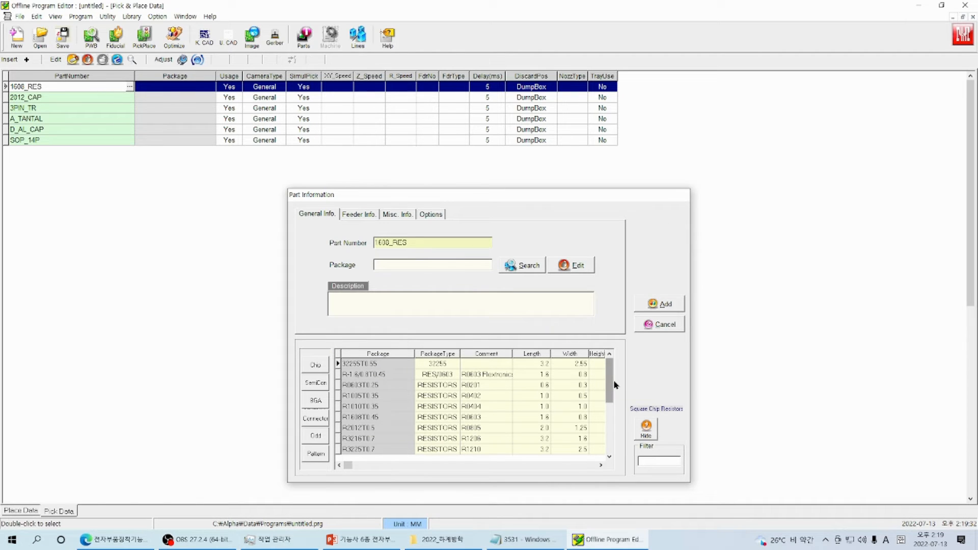
drag(610, 382, 599, 355)
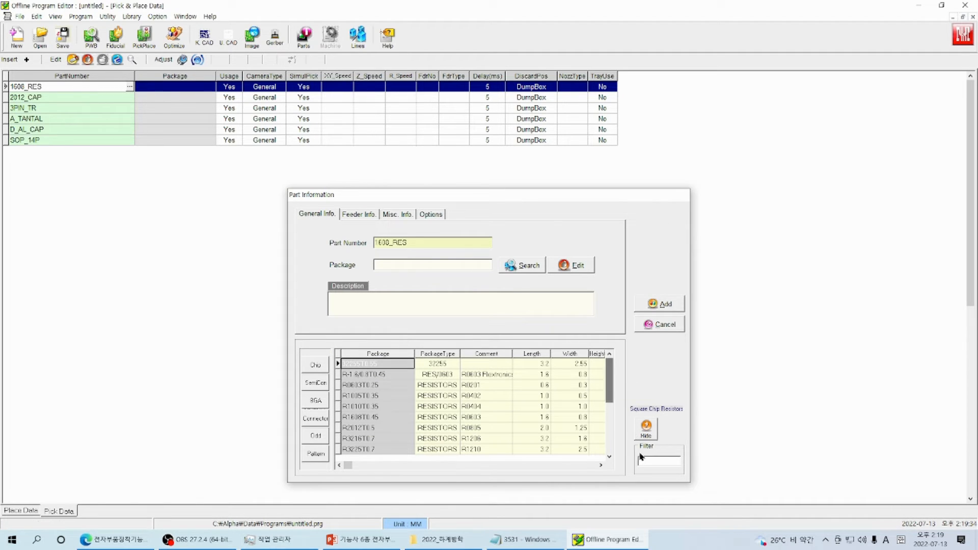
click(657, 459)
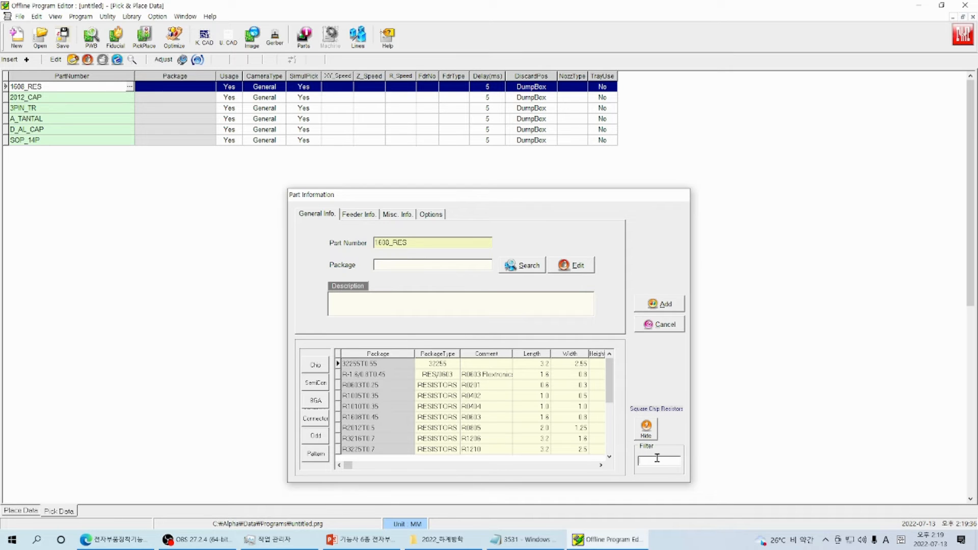
text(R1608)
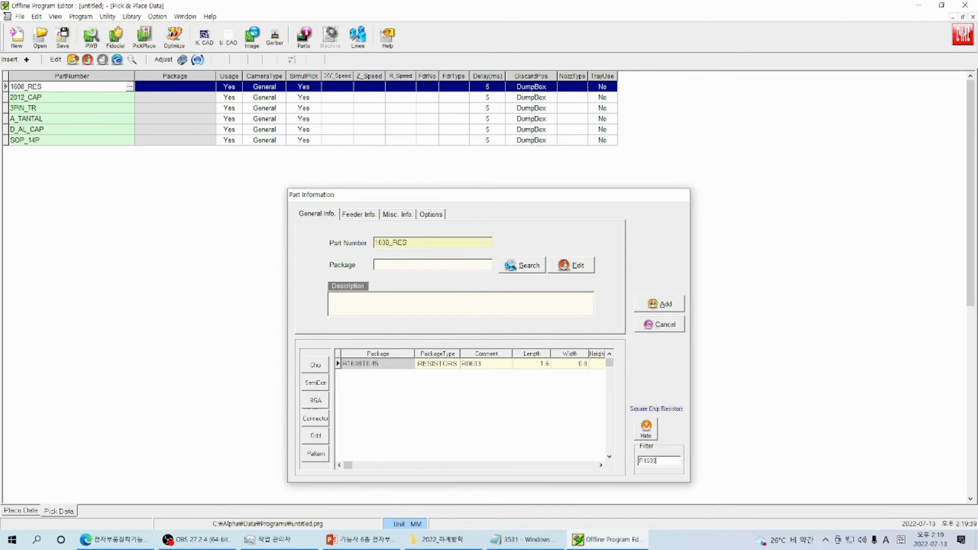
click(362, 363)
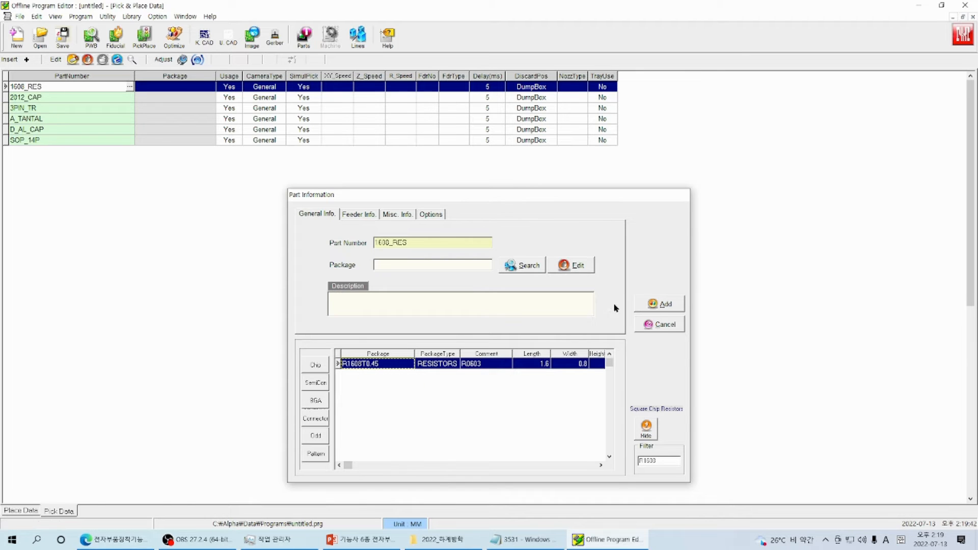
click(666, 304)
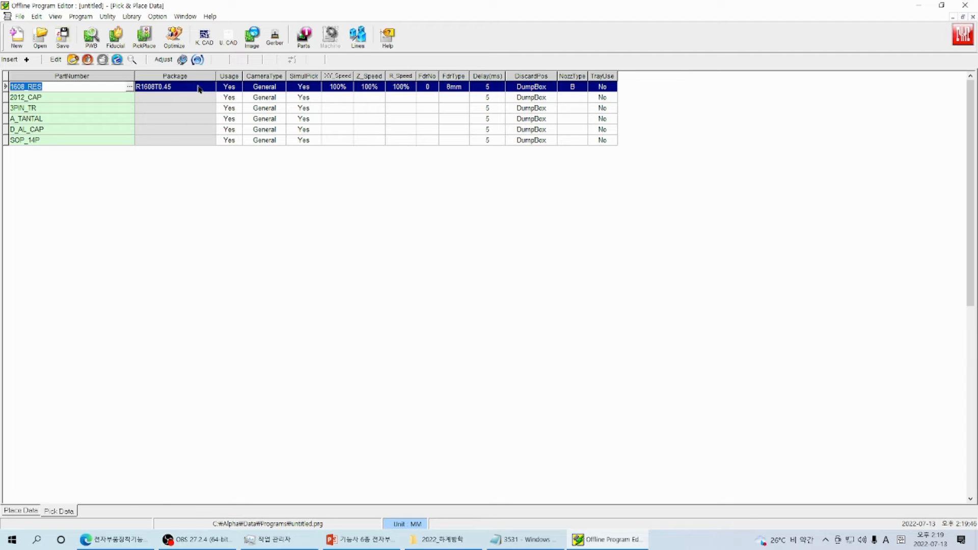
Step: Assign package C2012T1.25 to 2012_CAP from the Square Chip Capacitors, filtering the package library by C20
click(125, 100)
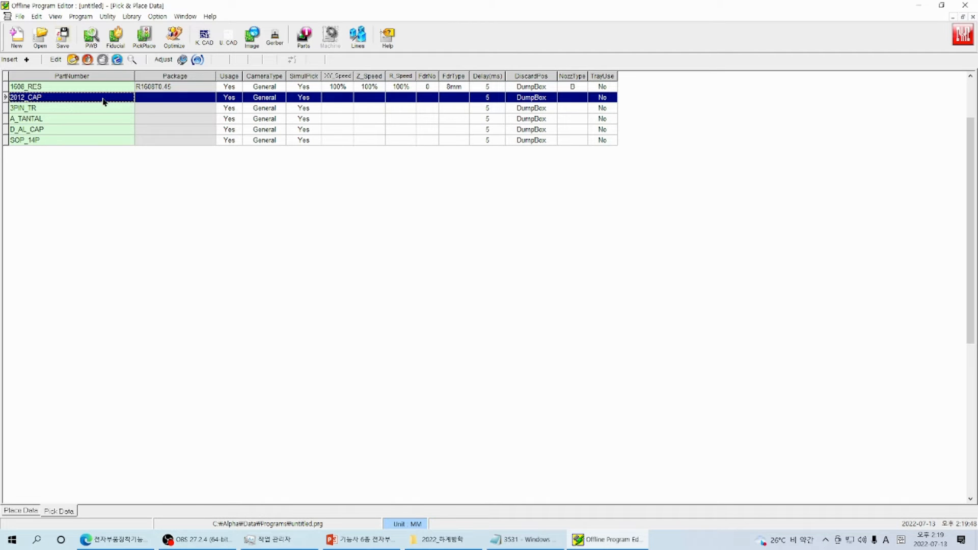
click(129, 97)
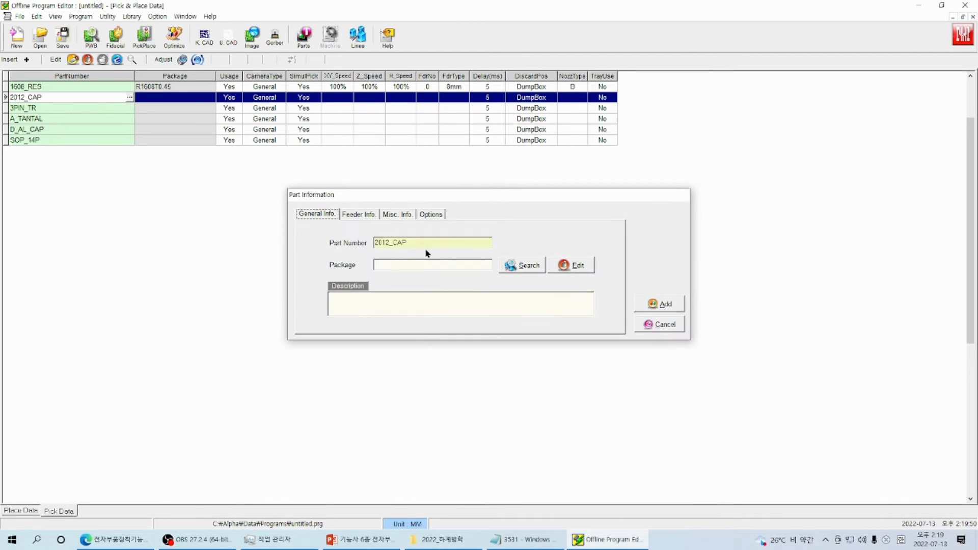
click(527, 266)
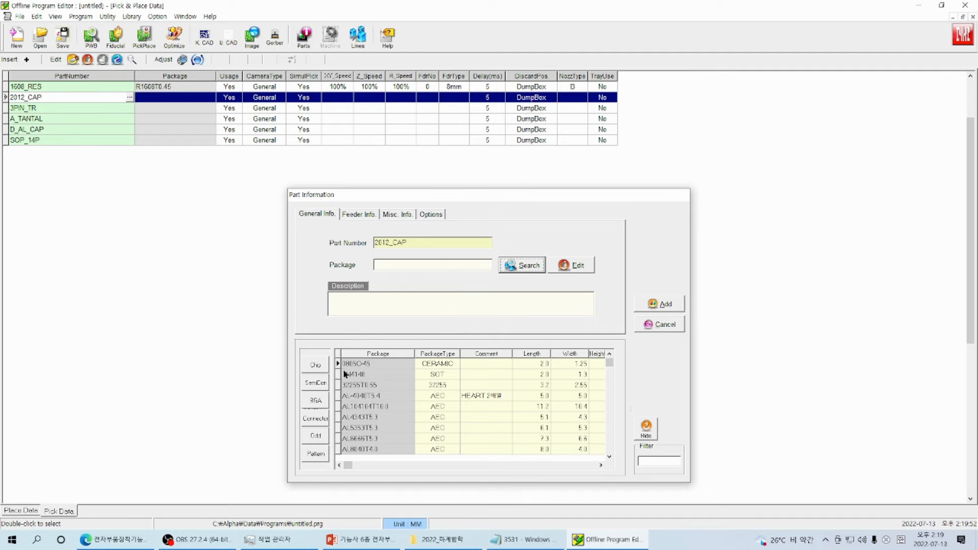
click(316, 365)
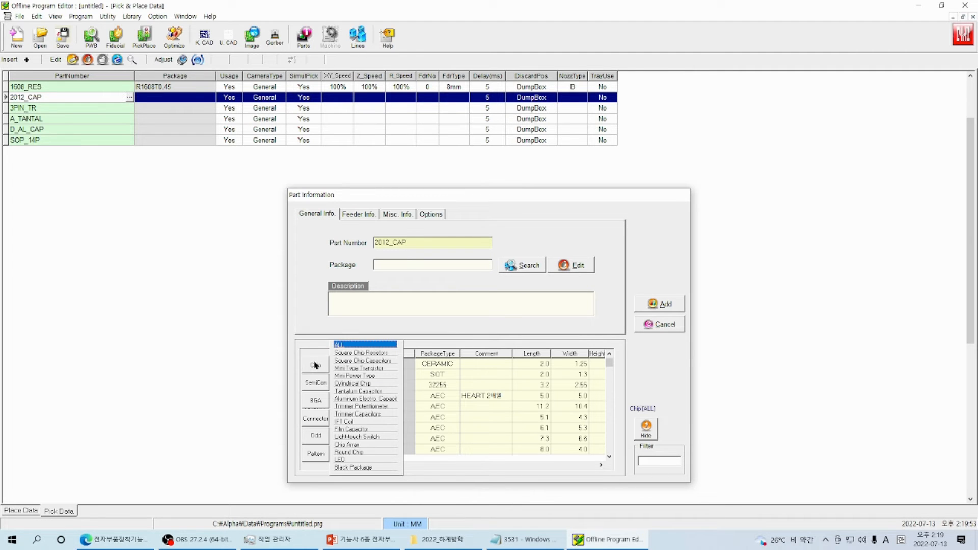
click(374, 362)
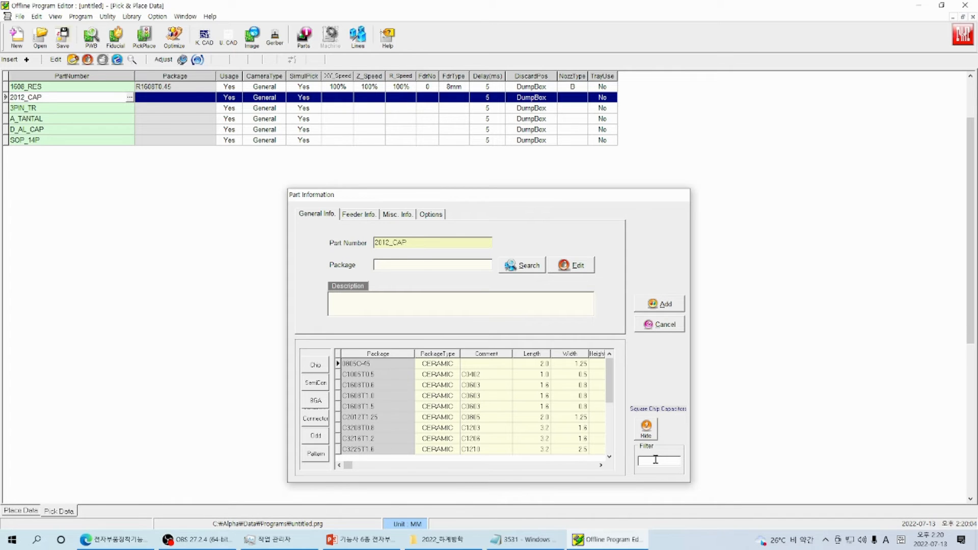
text(C)
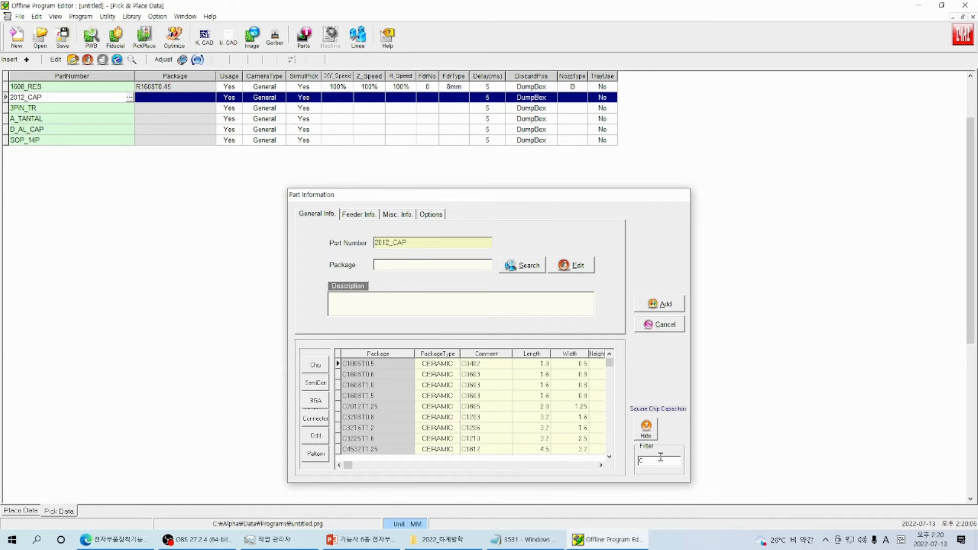
text(20)
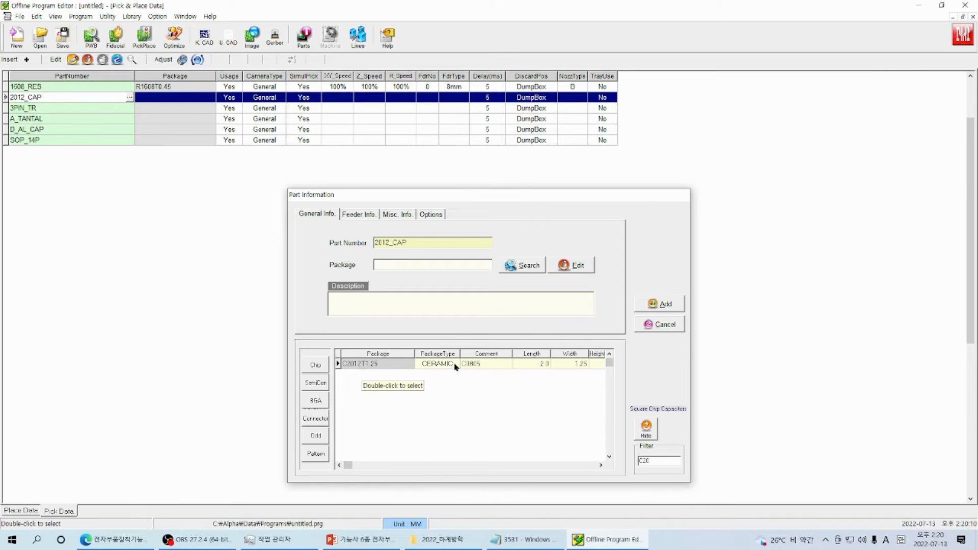
double_click(359, 364)
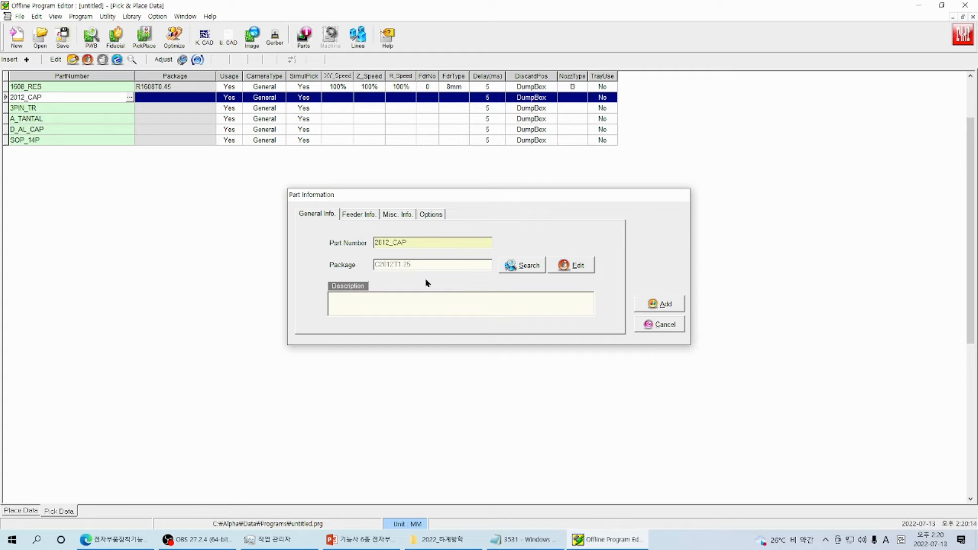
Step: Review the feeder, miscellaneous and option settings of 2012_CAP and add the part
click(350, 215)
click(403, 215)
click(422, 215)
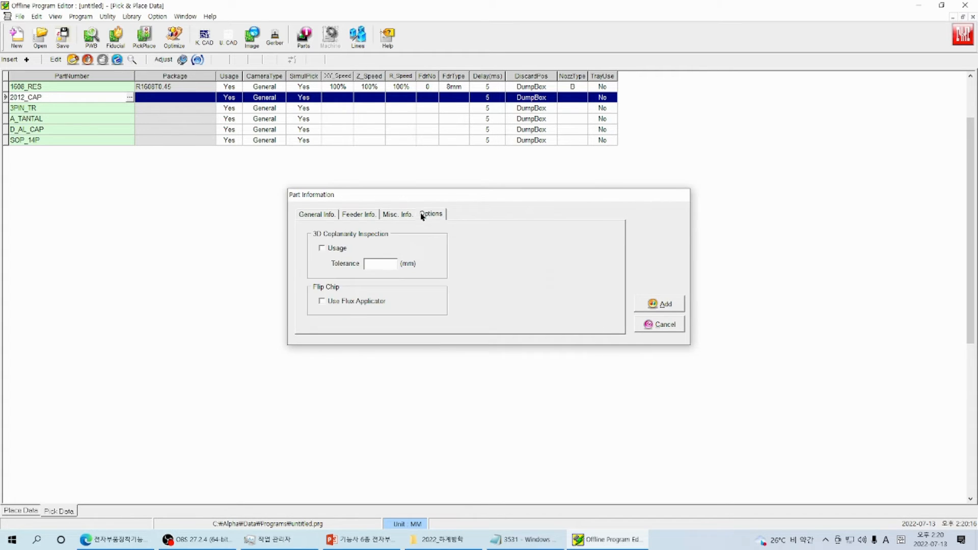
click(400, 215)
click(358, 214)
click(316, 215)
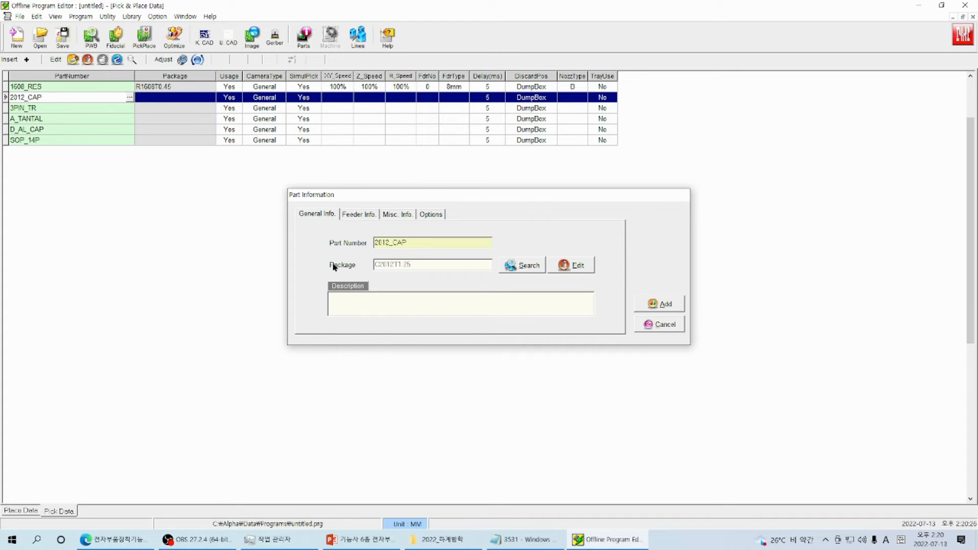
click(663, 304)
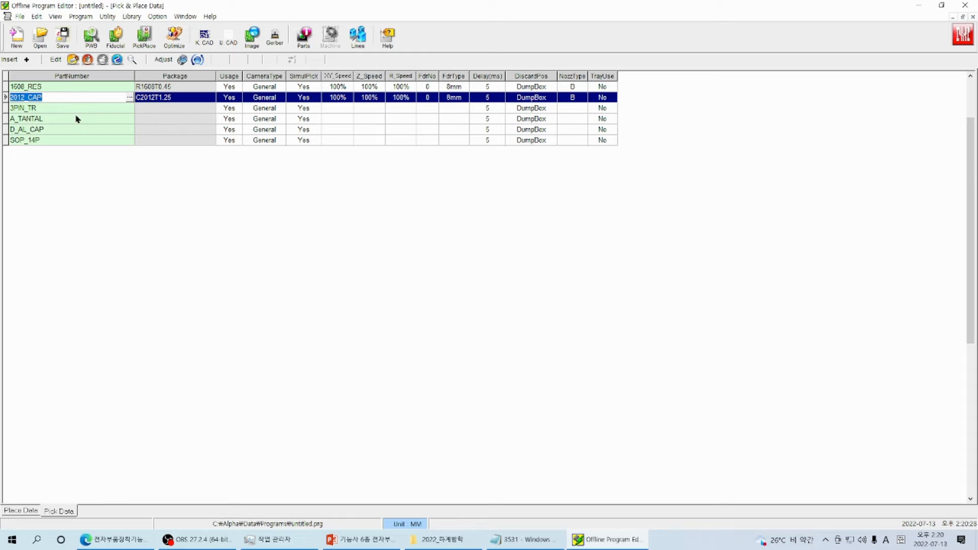
Step: Open the part information for 3PIN_TR and search the package library, browsing the Square Chip Capacitors
click(76, 109)
click(125, 110)
click(129, 109)
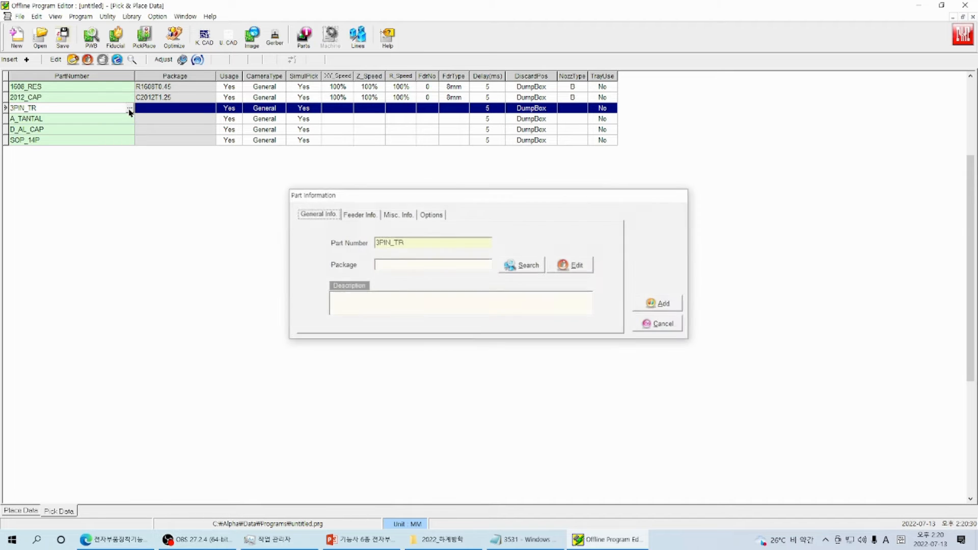
click(516, 266)
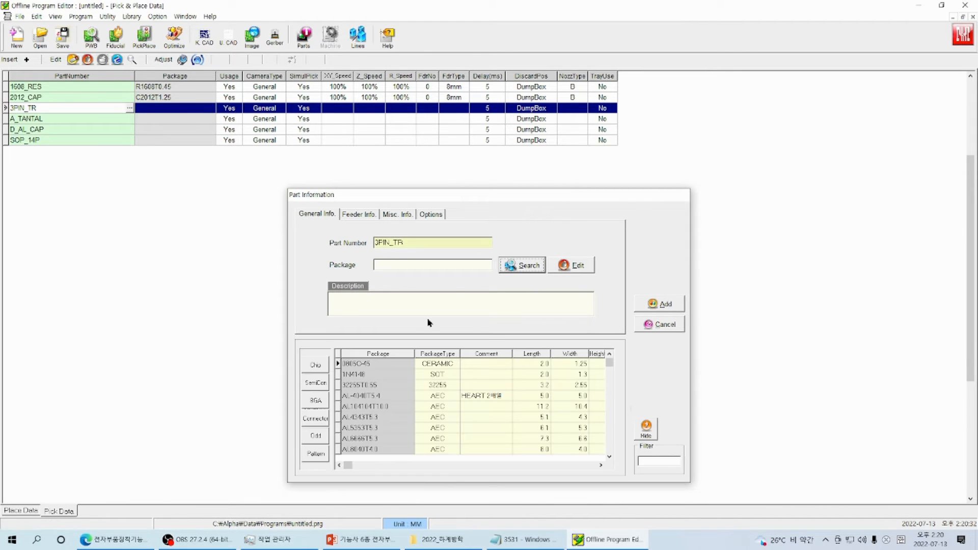
click(317, 365)
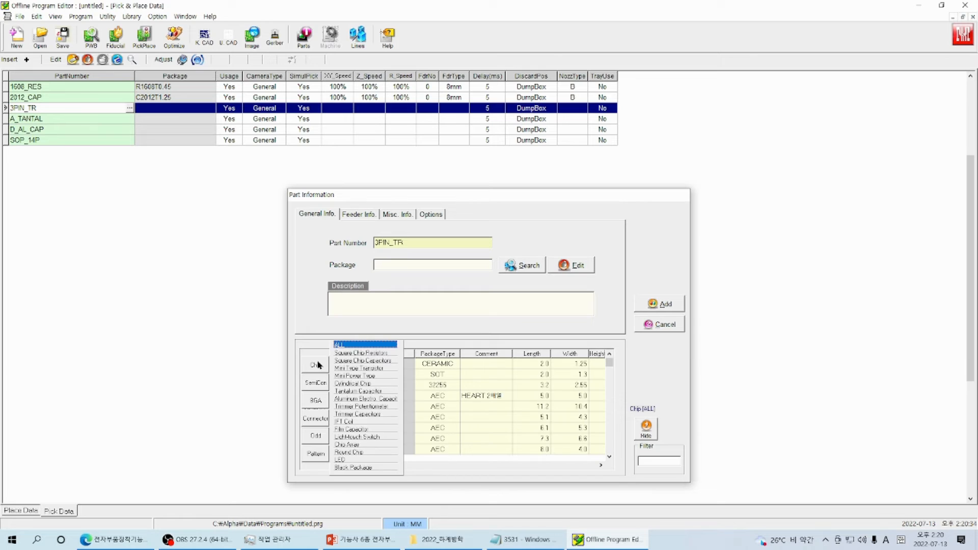
click(372, 360)
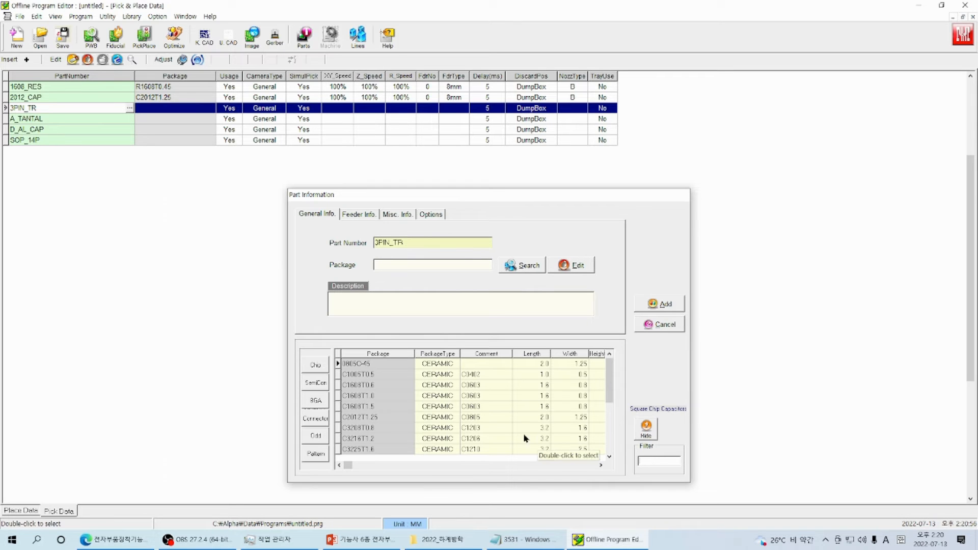
Step: Narrow the package list for 3PIN_TR to Mini Type Transistor packages filtered by TR1629
click(314, 363)
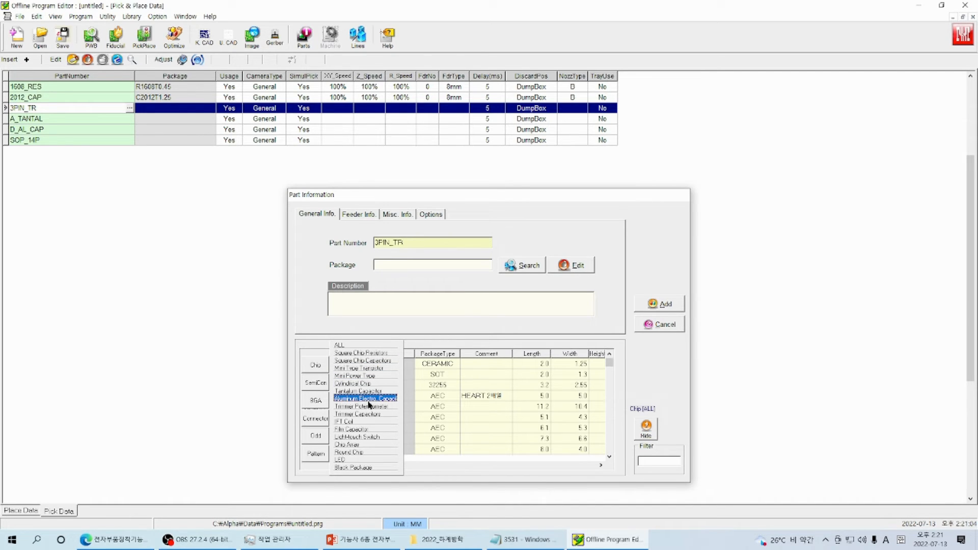
click(363, 370)
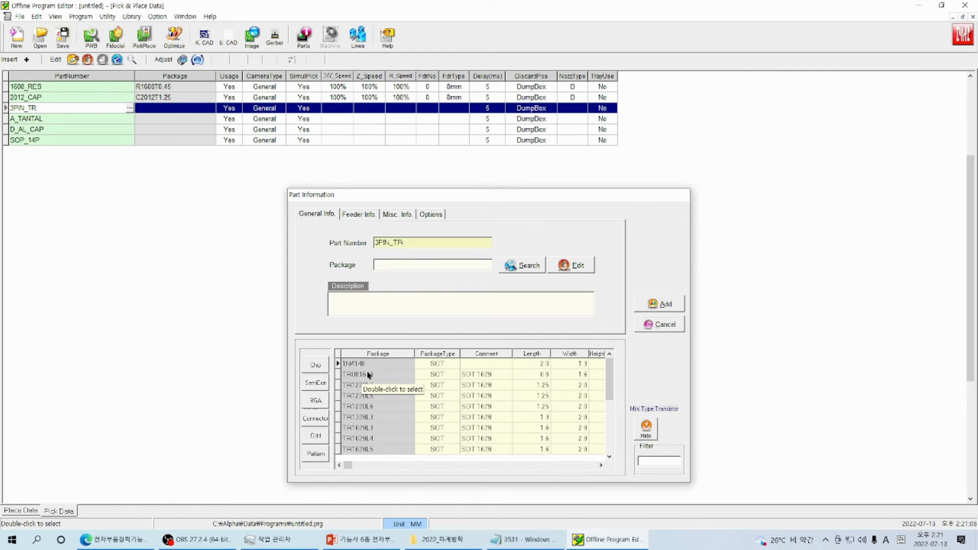
click(315, 365)
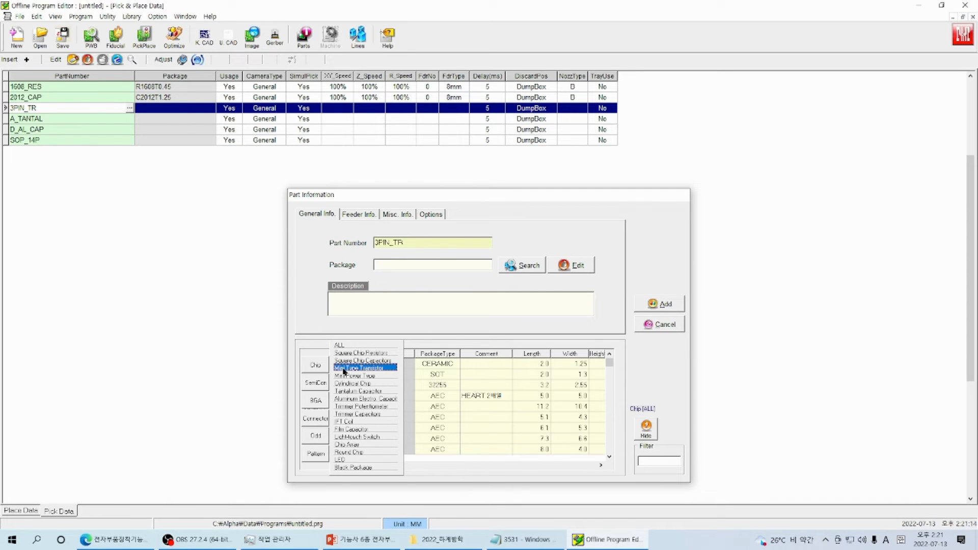
click(344, 370)
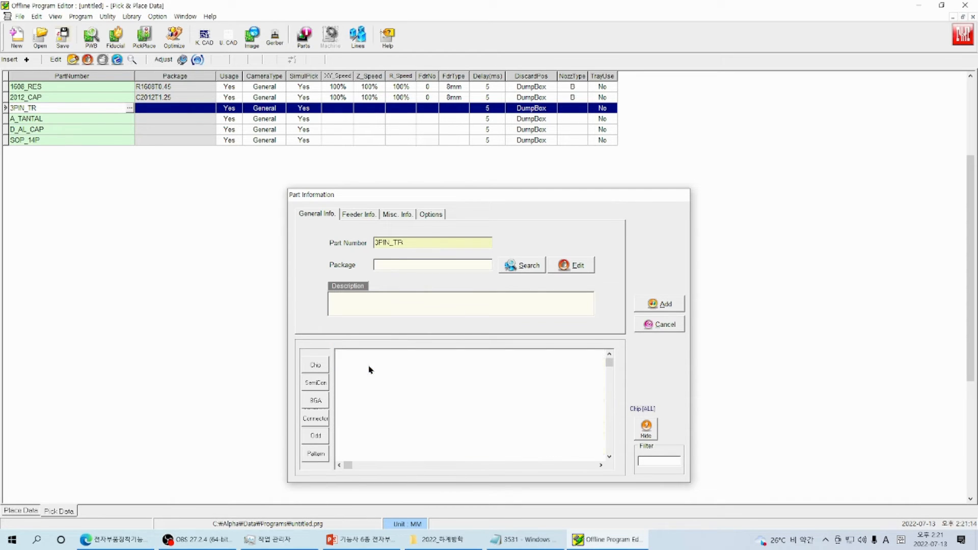
click(661, 459)
text(TR)
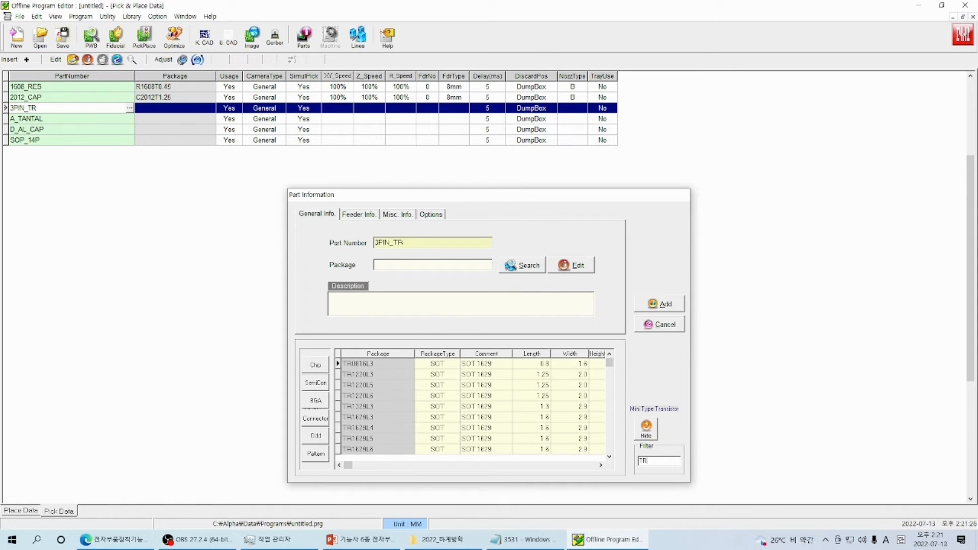
text(1629)
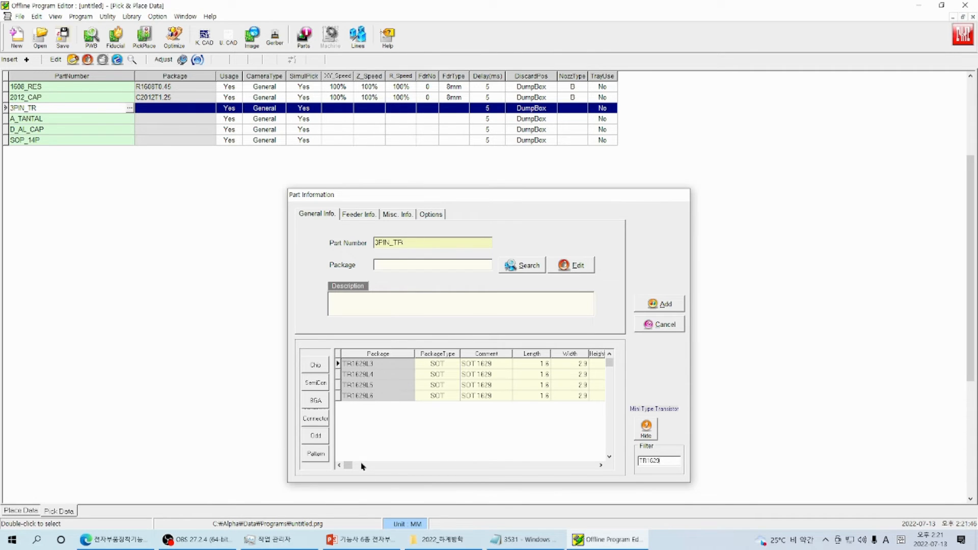
Step: Examine the height, lead type, nozzle and lead count columns of the filtered TR1629 packages
click(600, 466)
click(600, 466)
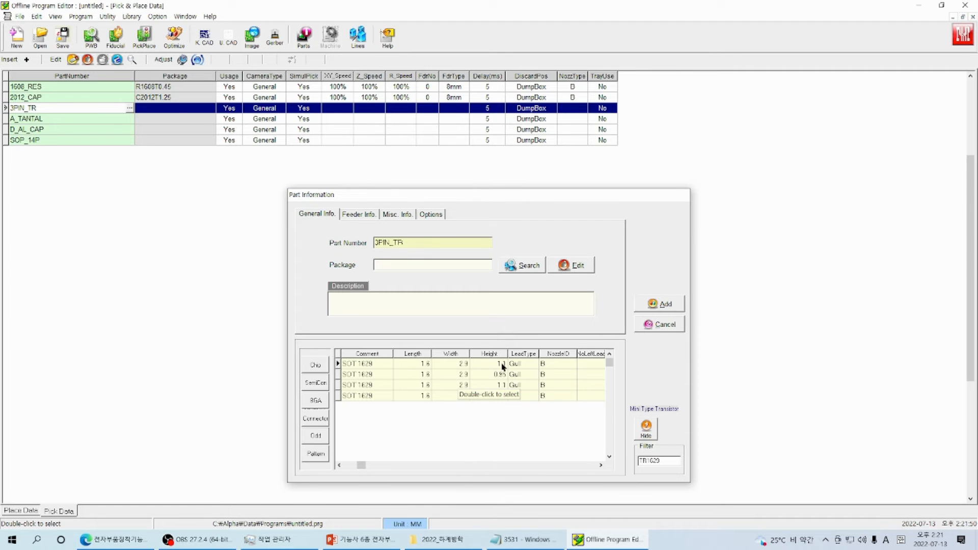
click(601, 466)
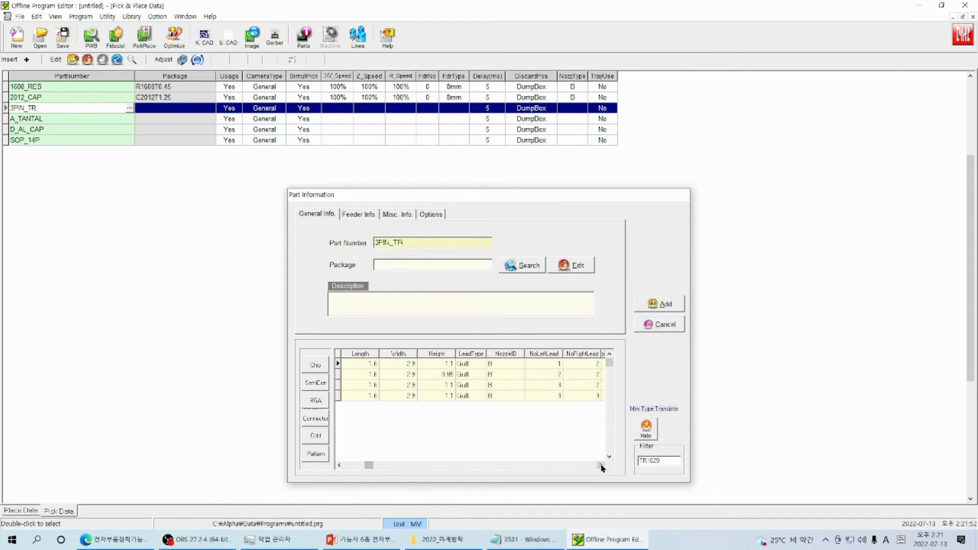
click(601, 465)
click(600, 465)
click(600, 465)
click(601, 466)
click(600, 466)
click(600, 466)
click(601, 465)
click(600, 466)
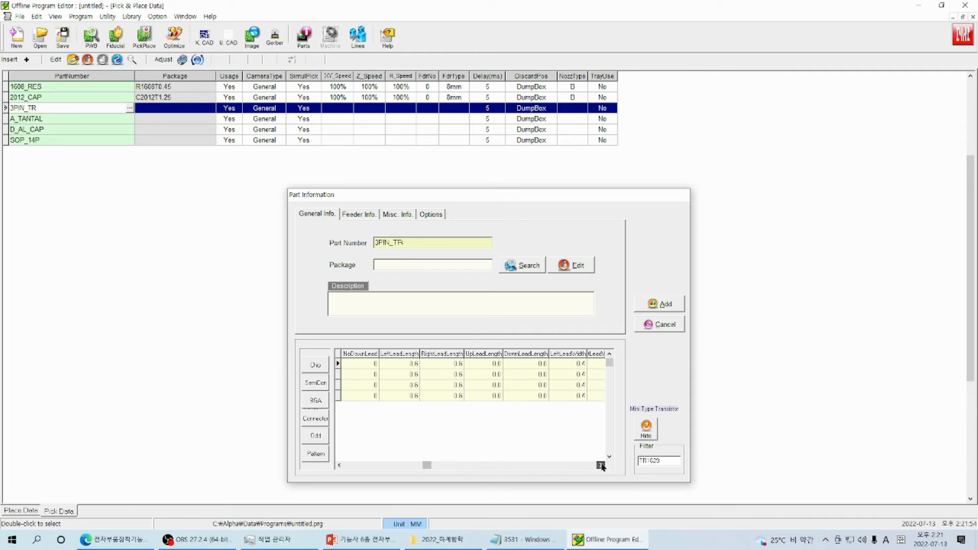
Step: Assign package TR1629L3 to 3PIN_TR and add the part
drag(321, 463, 320, 463)
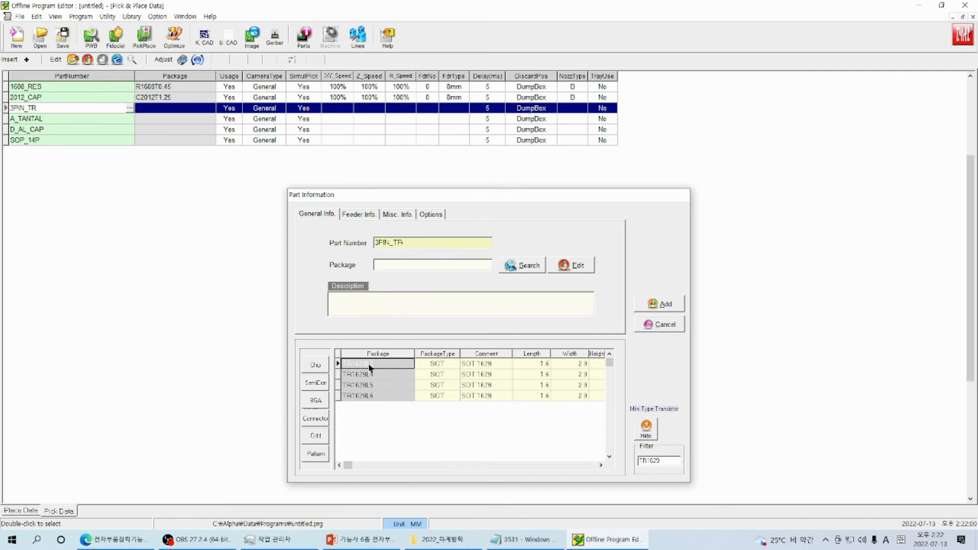
double_click(370, 366)
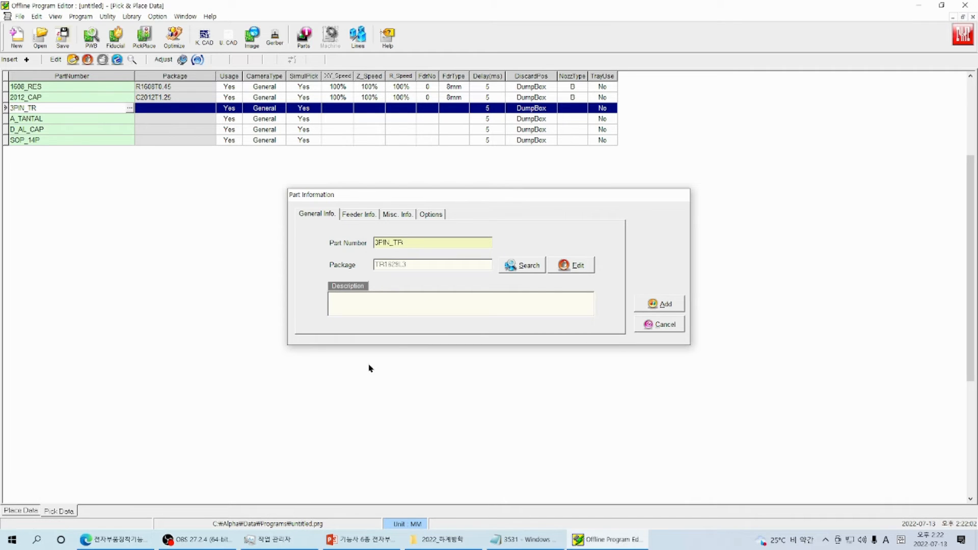
click(654, 304)
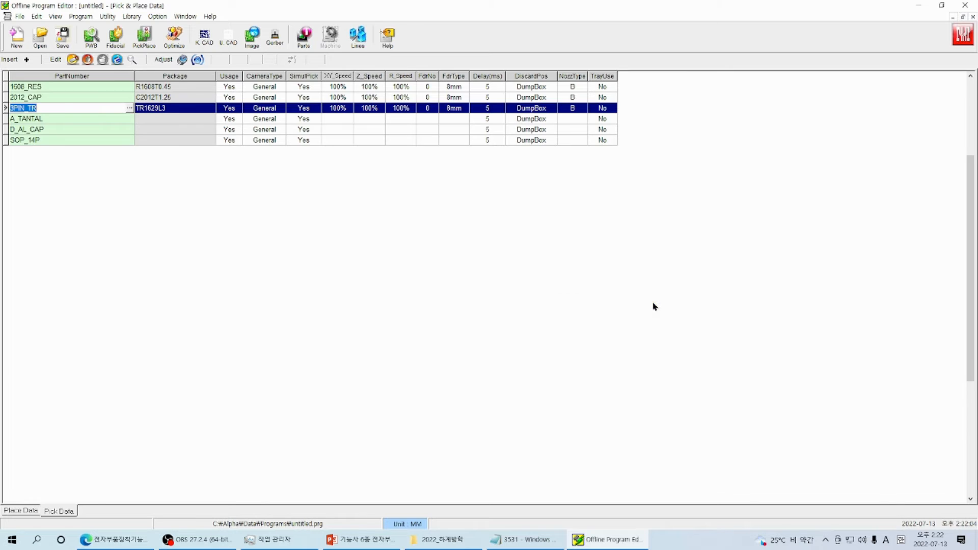
Step: Assign package TA3216 from the Tantalum Capacitor packages to A_TANTAL and add the part
click(67, 120)
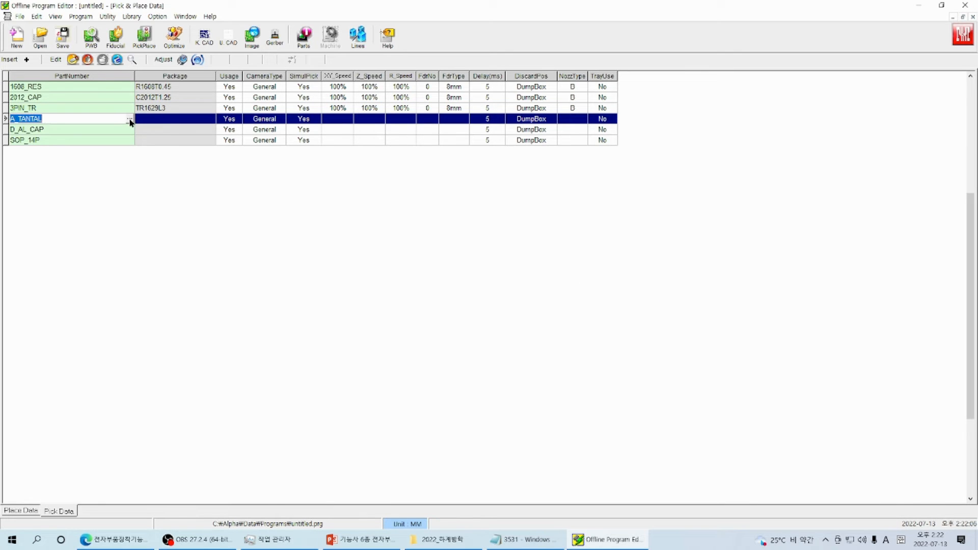
click(130, 120)
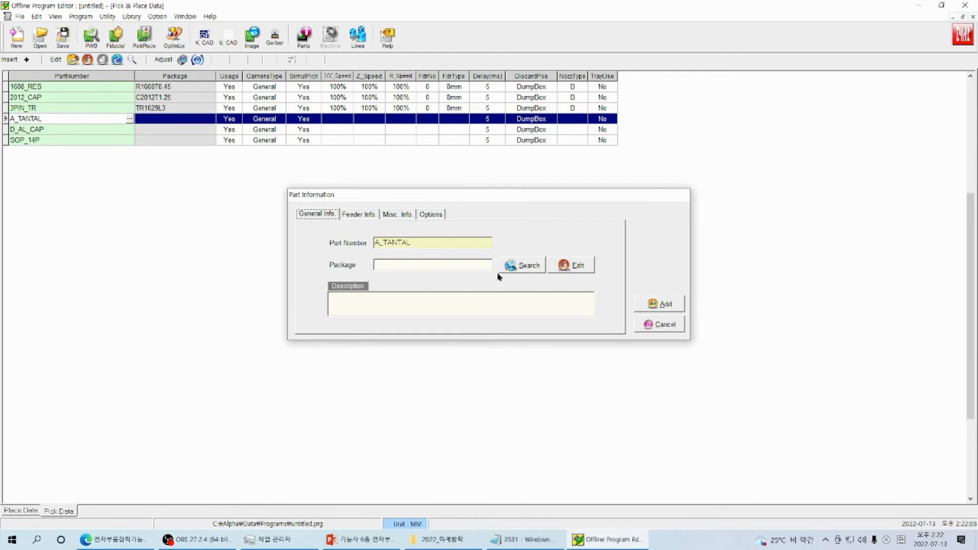
click(523, 263)
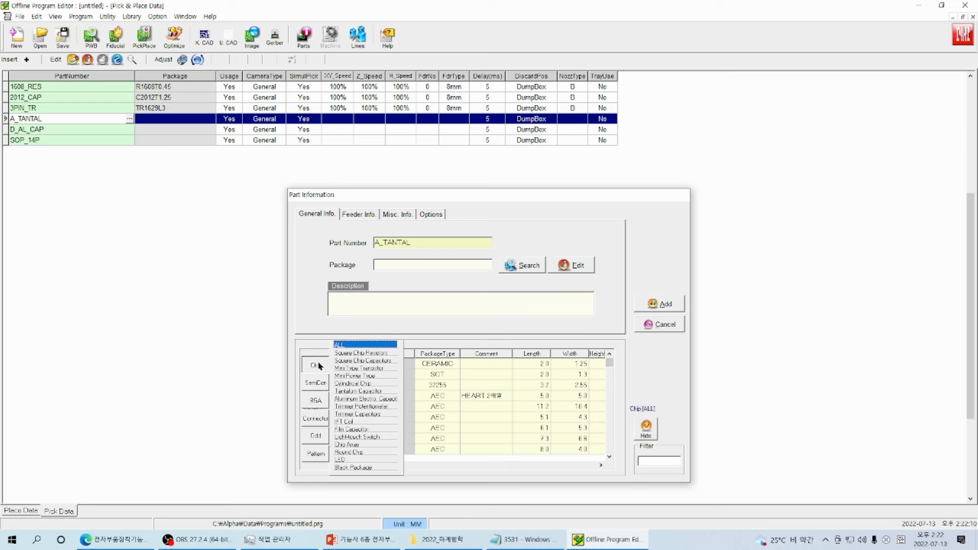
click(317, 365)
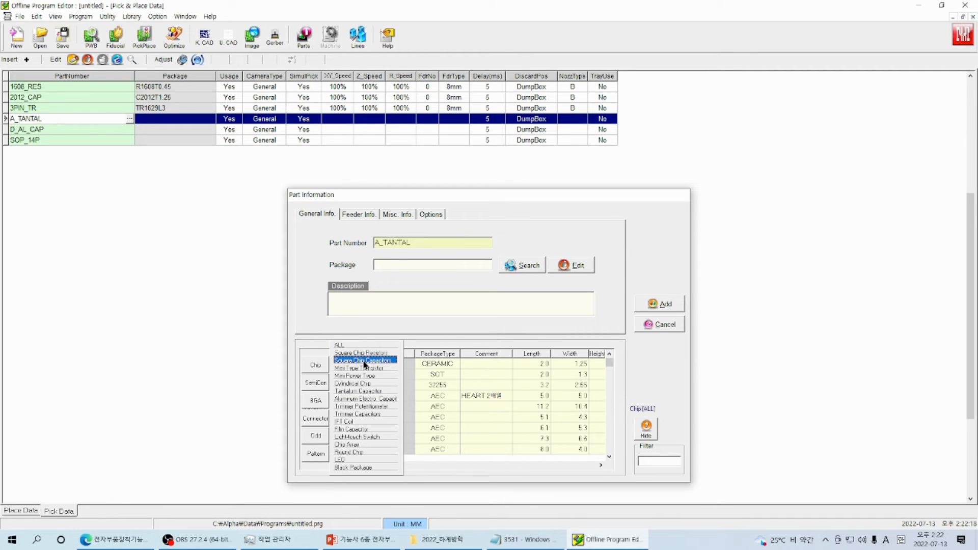
click(363, 392)
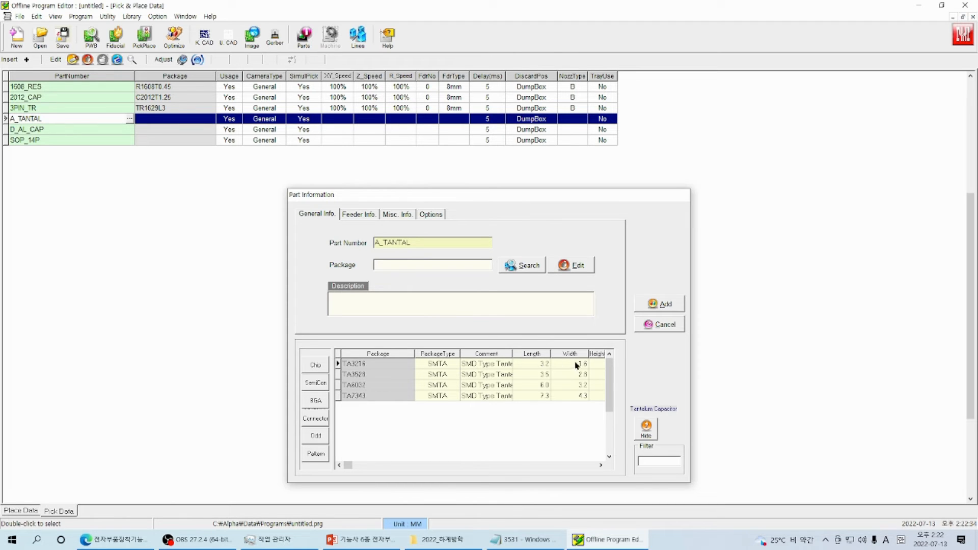
click(355, 364)
double_click(355, 364)
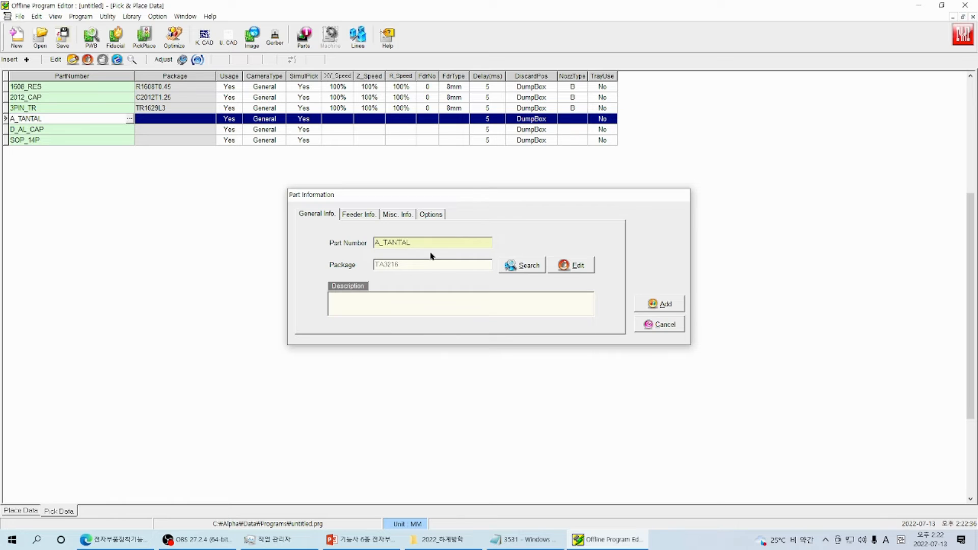
click(660, 307)
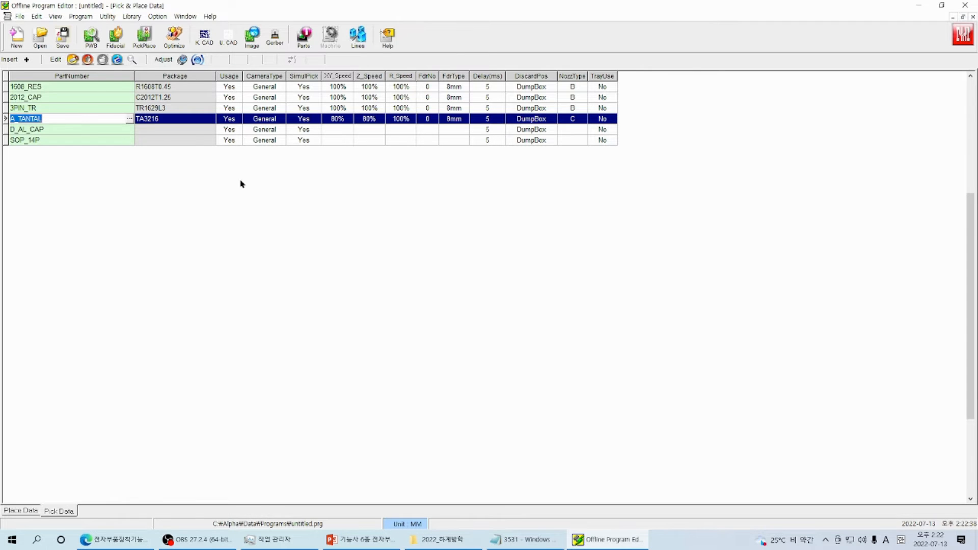
Step: Assign package AL4343T5.3 from the aluminum electrolytic capacitor packages to D_AL_CAP and add the part
click(119, 127)
click(128, 129)
click(130, 129)
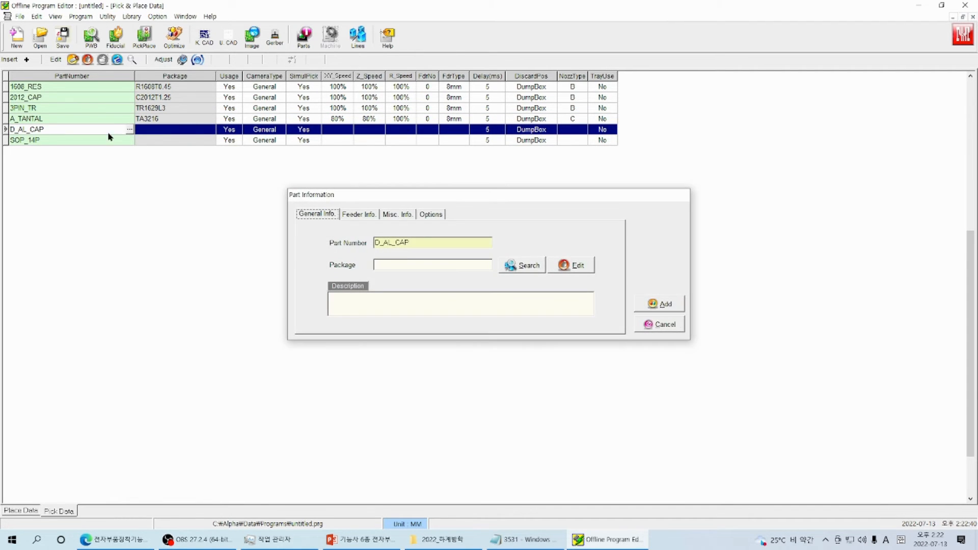
click(523, 265)
click(316, 366)
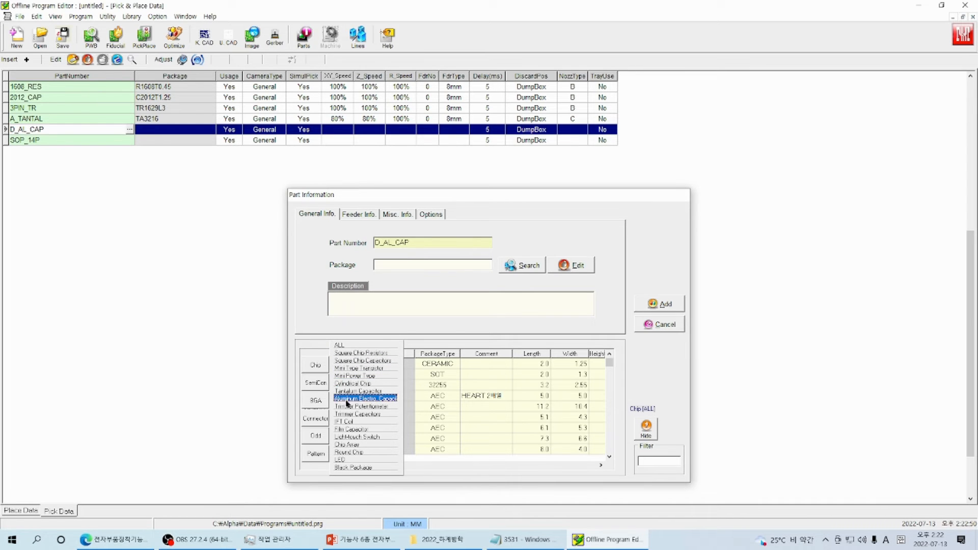
click(383, 399)
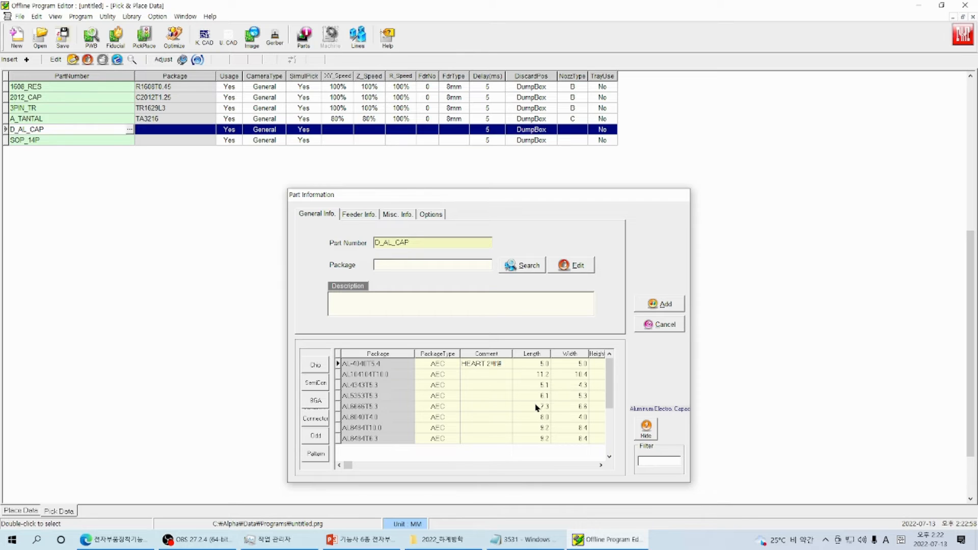
click(374, 386)
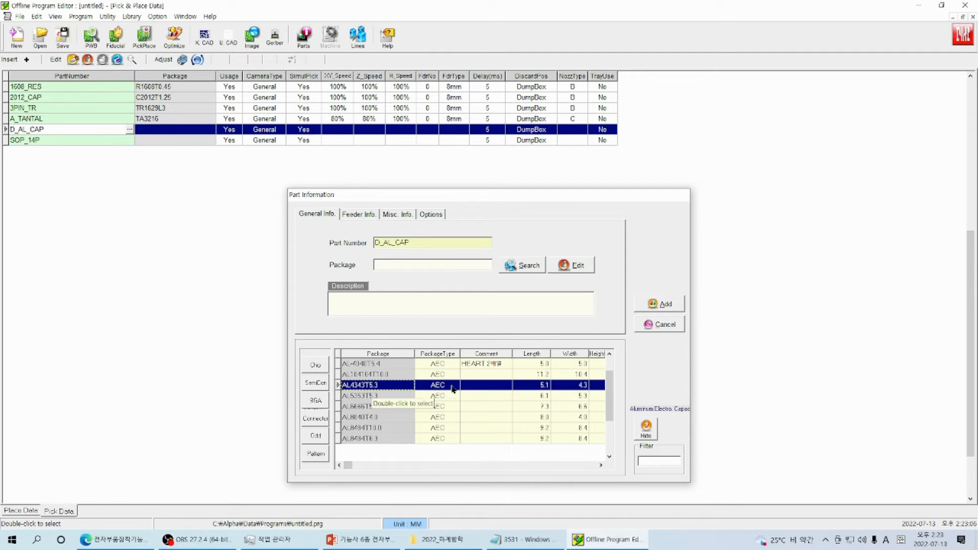
double_click(375, 388)
click(656, 304)
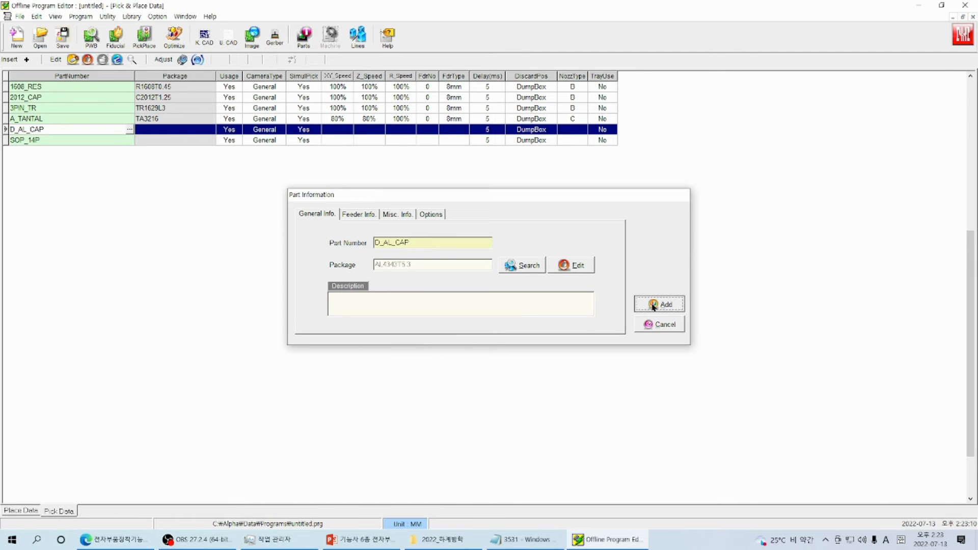
Step: Assign package SOP14P1.27[10.3/5.3] from the semiconductor SOP packages to SOP_14P and add the part
click(106, 143)
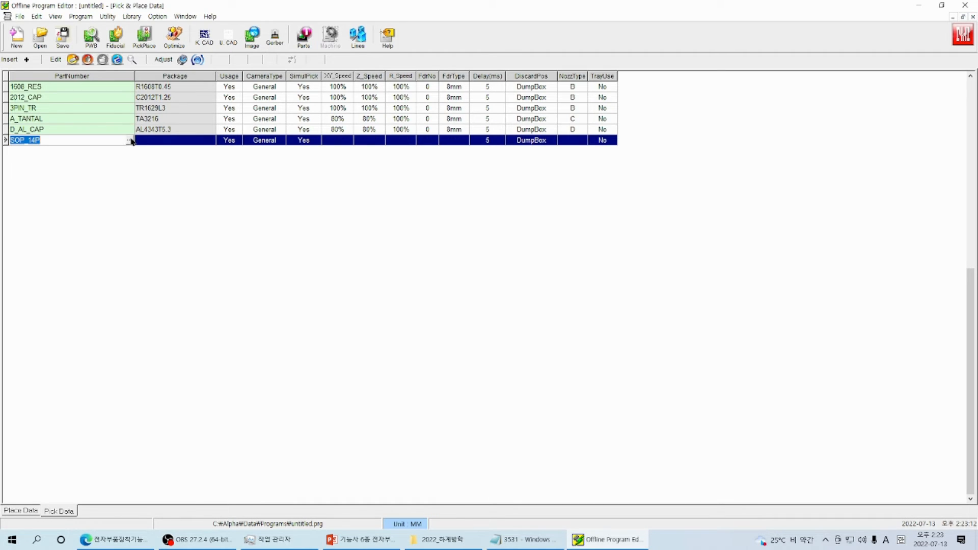
click(129, 141)
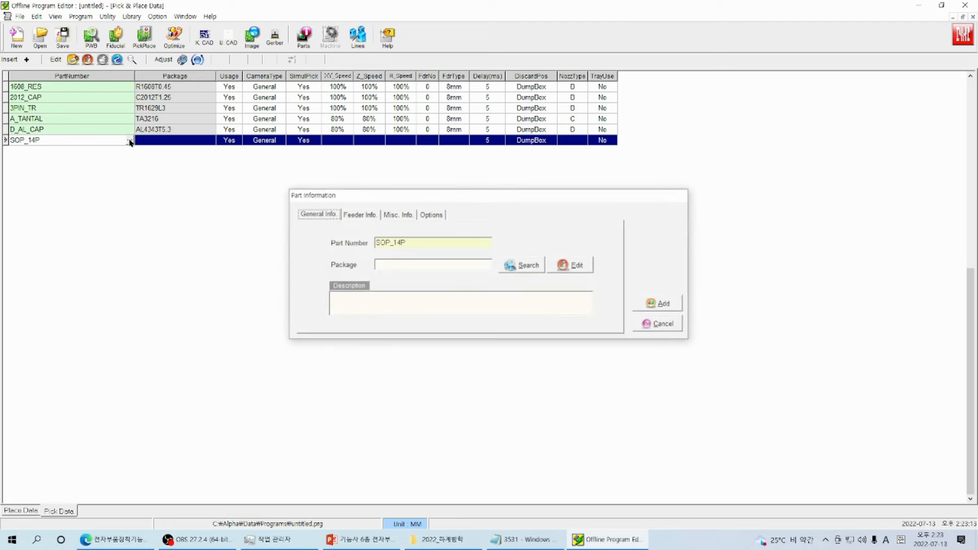
click(510, 266)
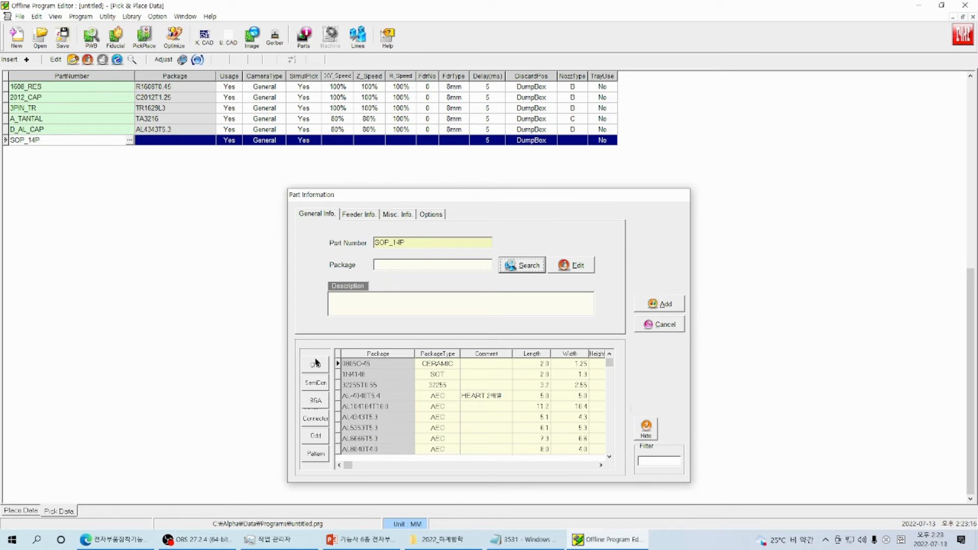
click(320, 383)
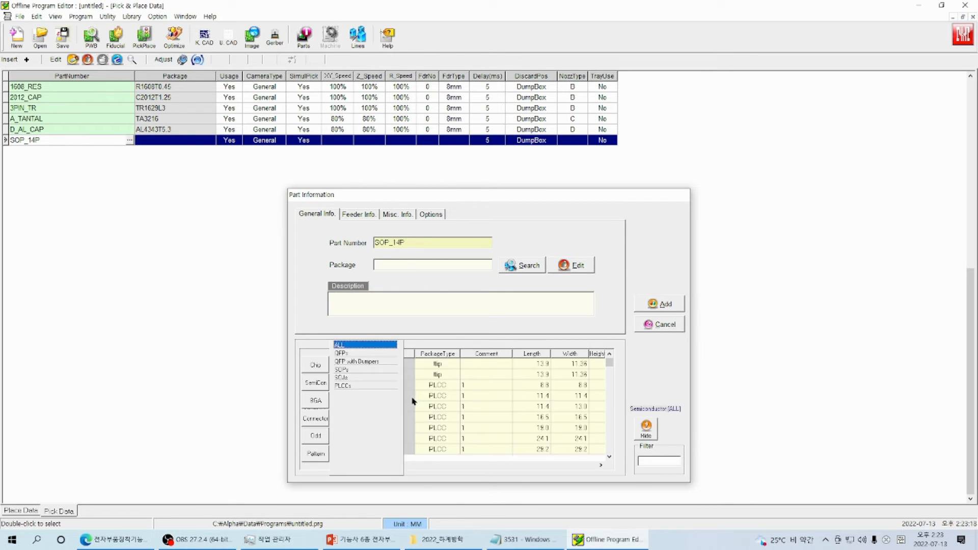
click(314, 383)
click(351, 371)
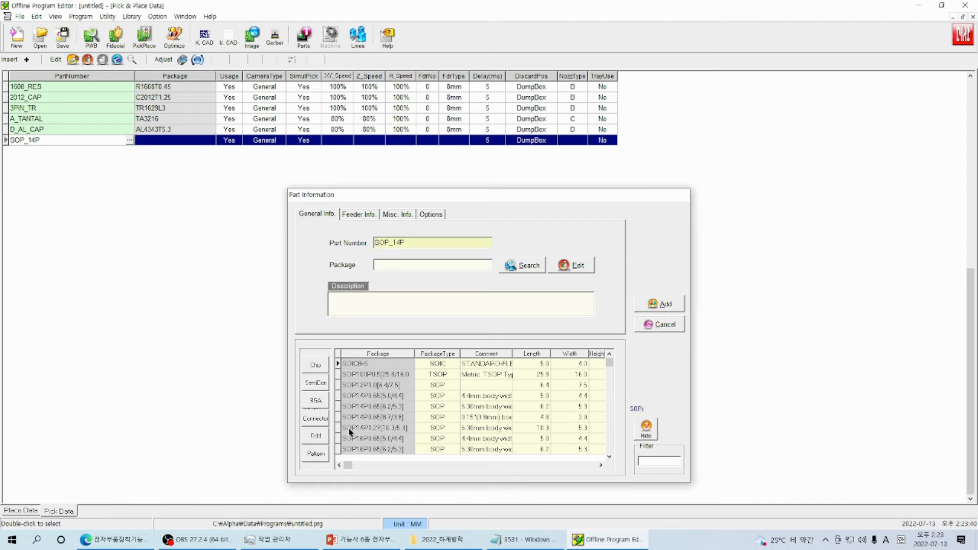
click(387, 431)
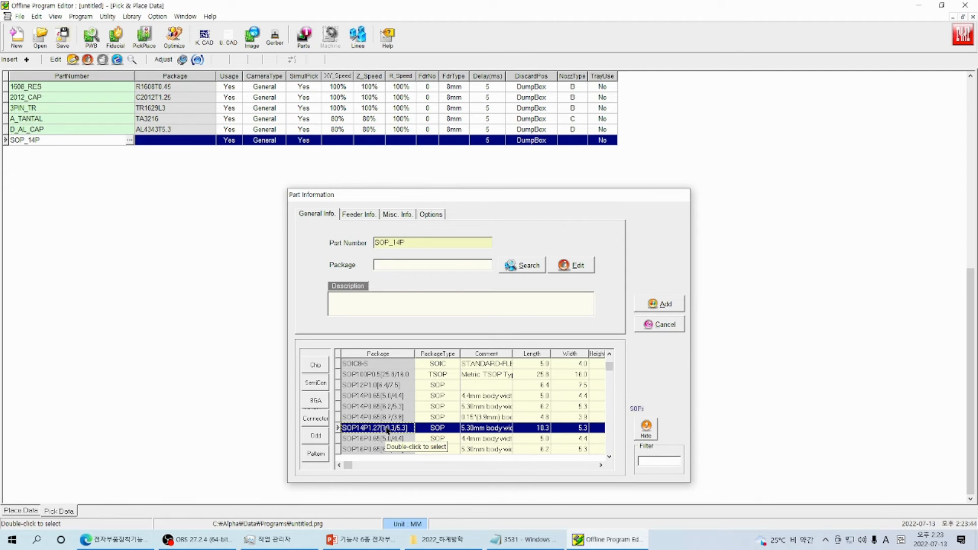
double_click(388, 431)
click(665, 305)
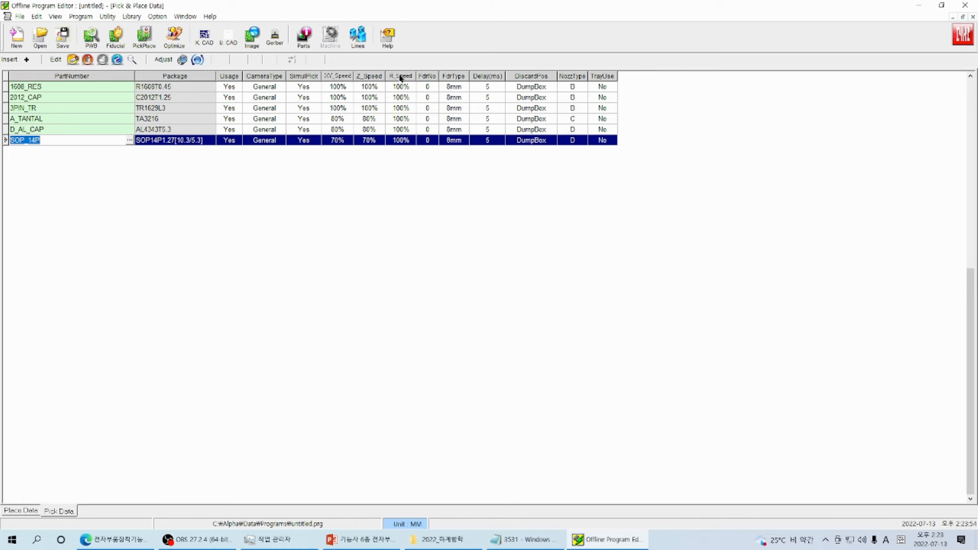
Step: Check the 1608_RES part's feeder settings against the captured part settings table
click(110, 87)
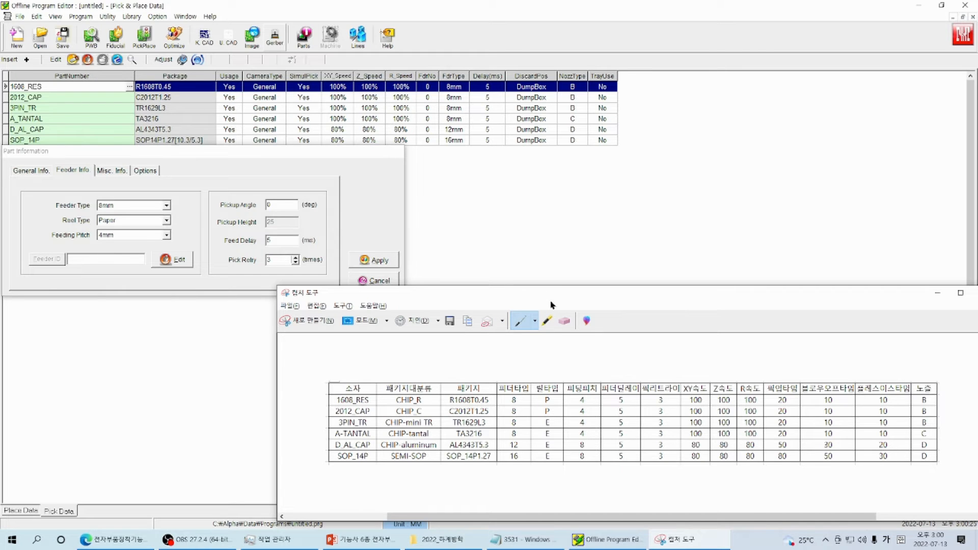
drag(550, 302, 436, 302)
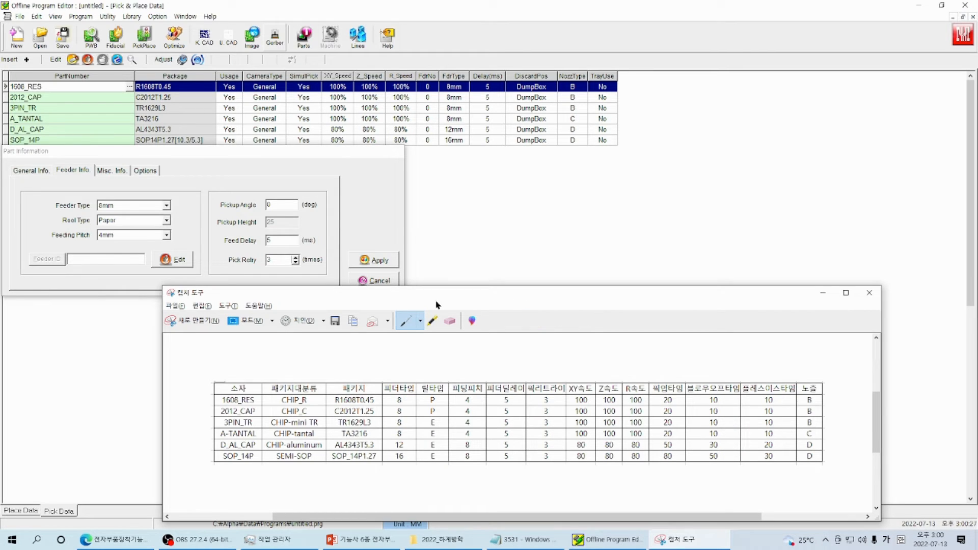
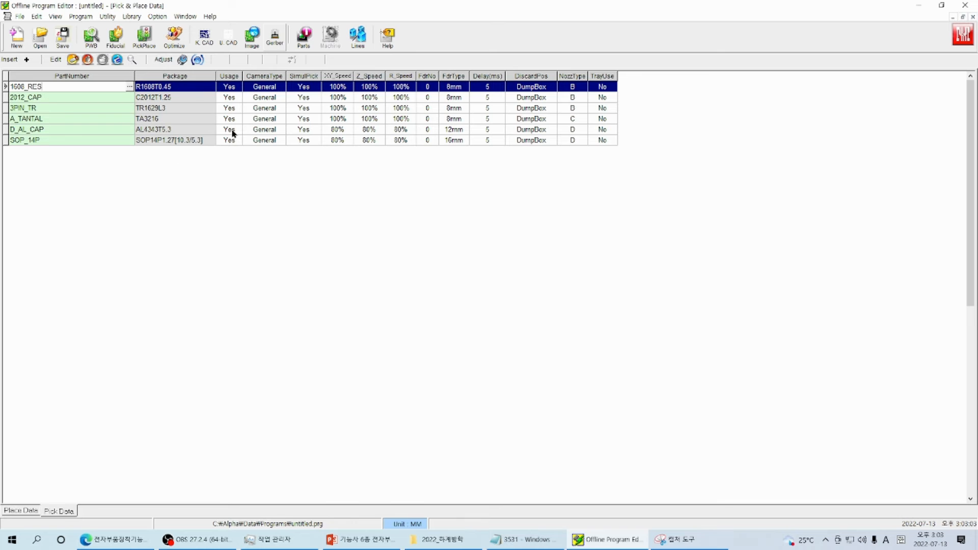
Step: Look through the program's PWB, fiducial mark and pick-and-place data
click(91, 47)
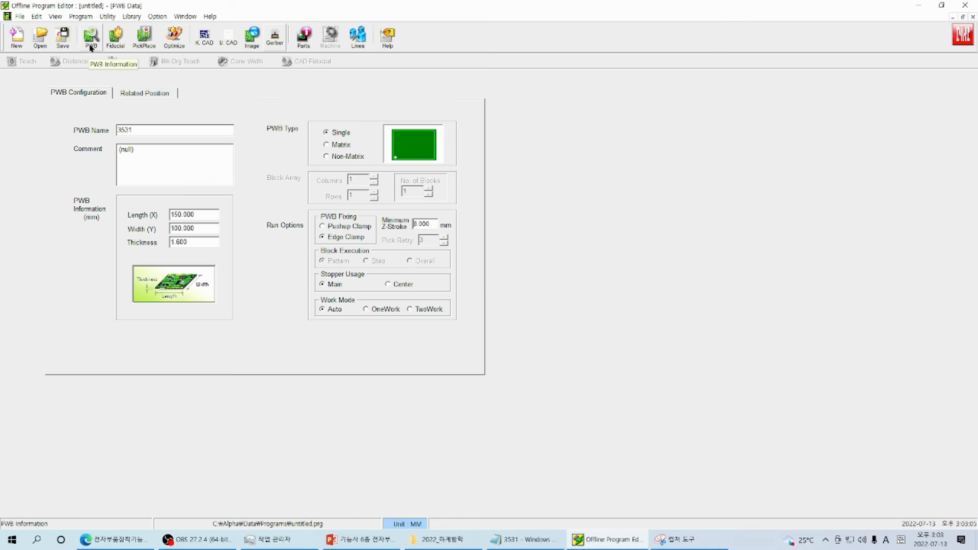
click(108, 42)
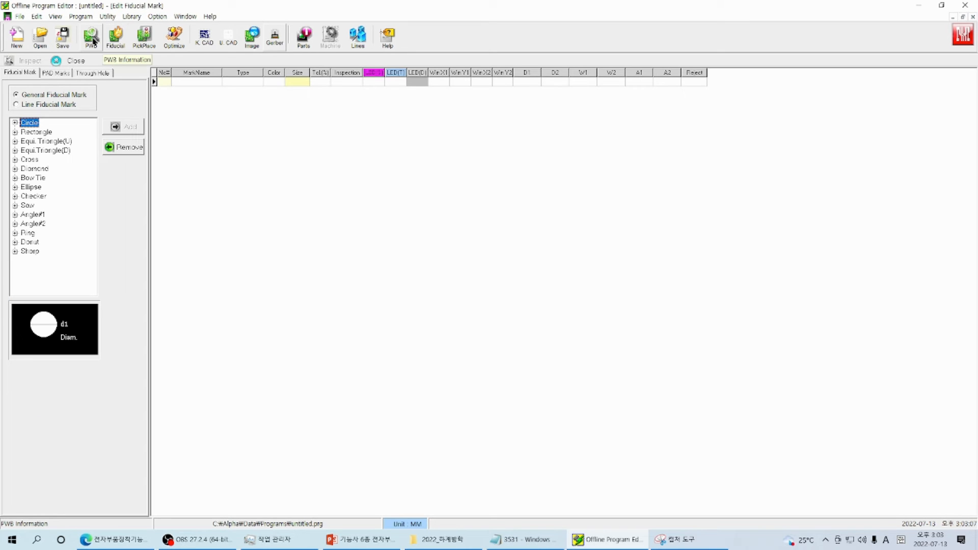
click(92, 39)
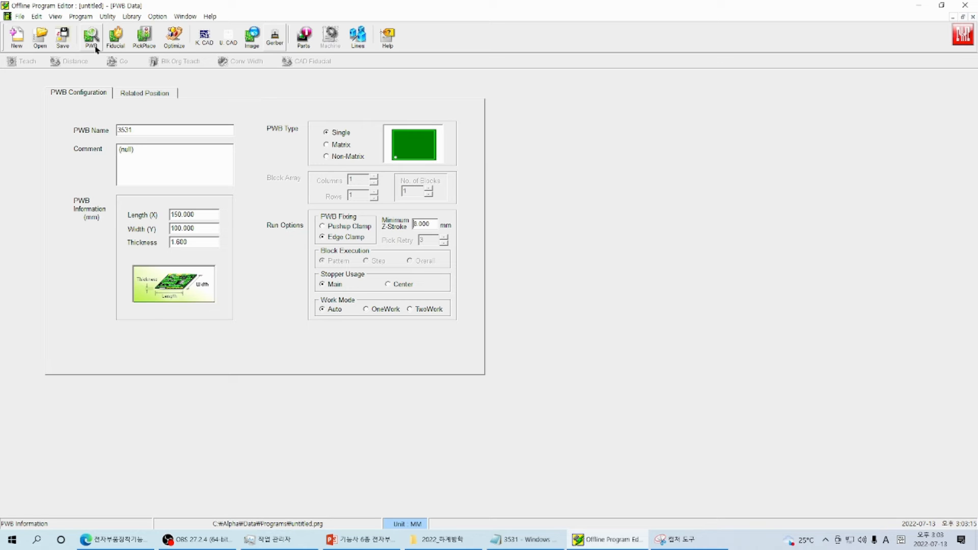
click(114, 38)
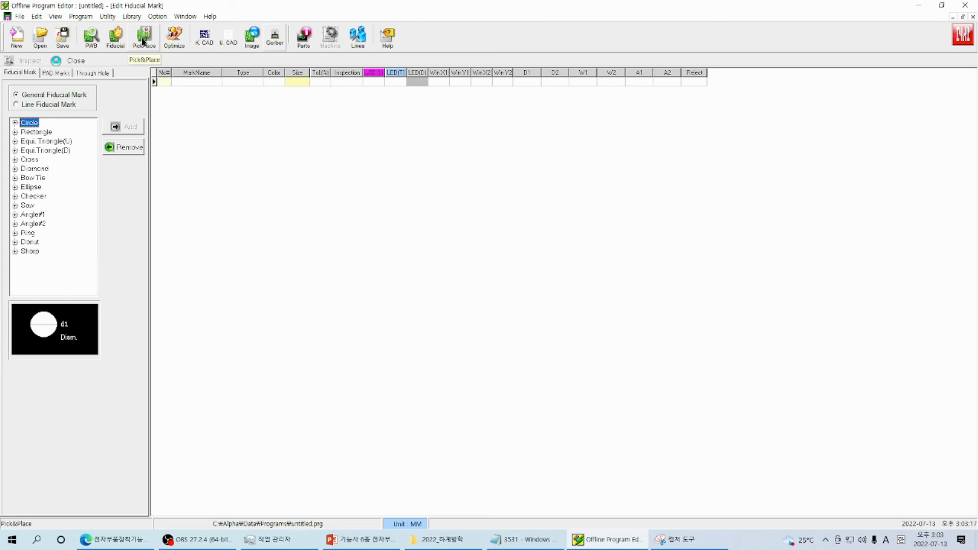
click(144, 45)
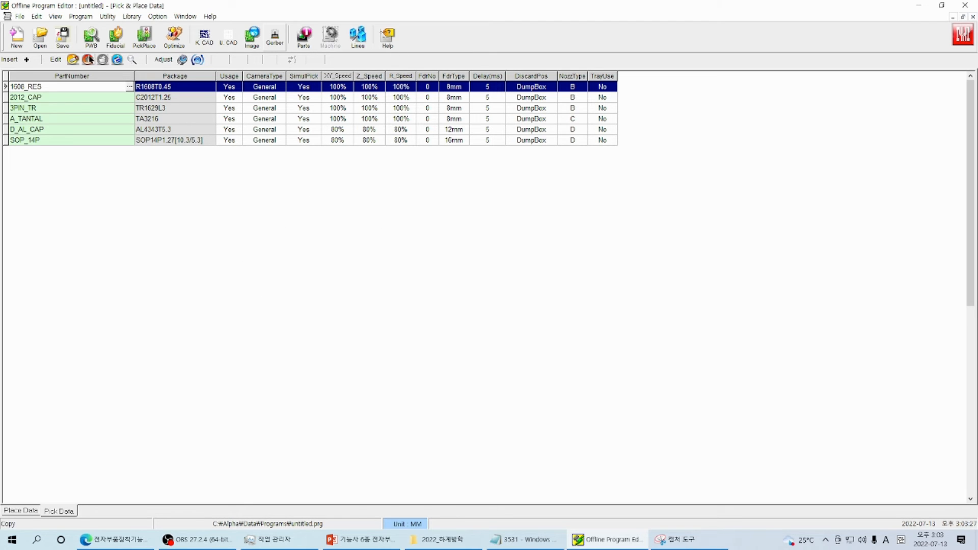
Step: Review the board's name, length, width and thickness in the PWB data
click(91, 36)
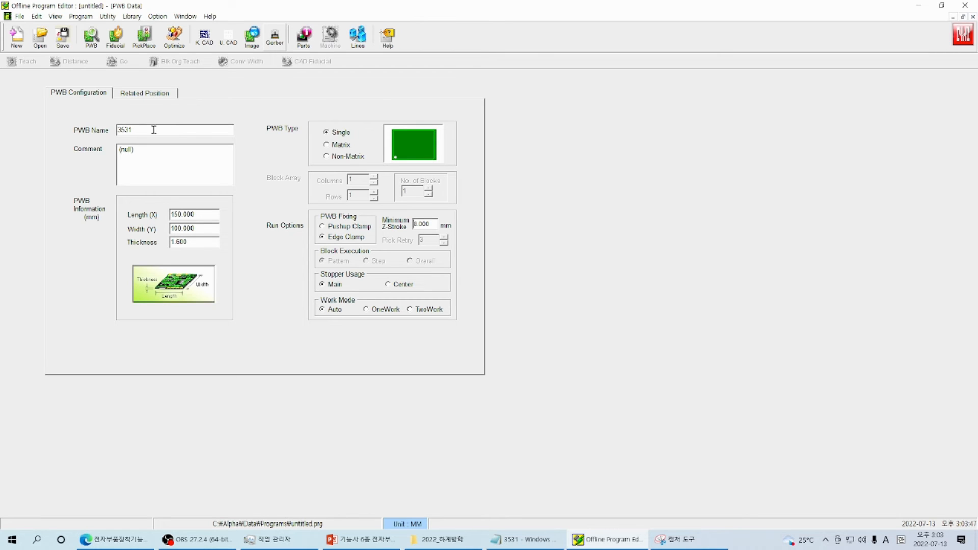
drag(154, 129, 110, 130)
click(214, 215)
click(204, 229)
click(212, 240)
click(206, 239)
Step: Try the Matrix and Non-Matrix board types, return the PWB type to Single, and check the minimum Z-stroke
click(327, 145)
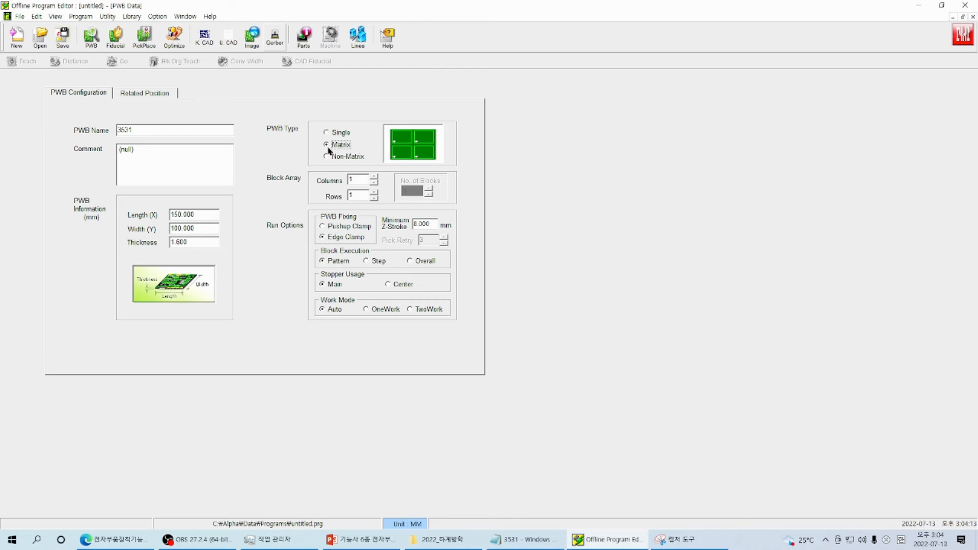
click(326, 157)
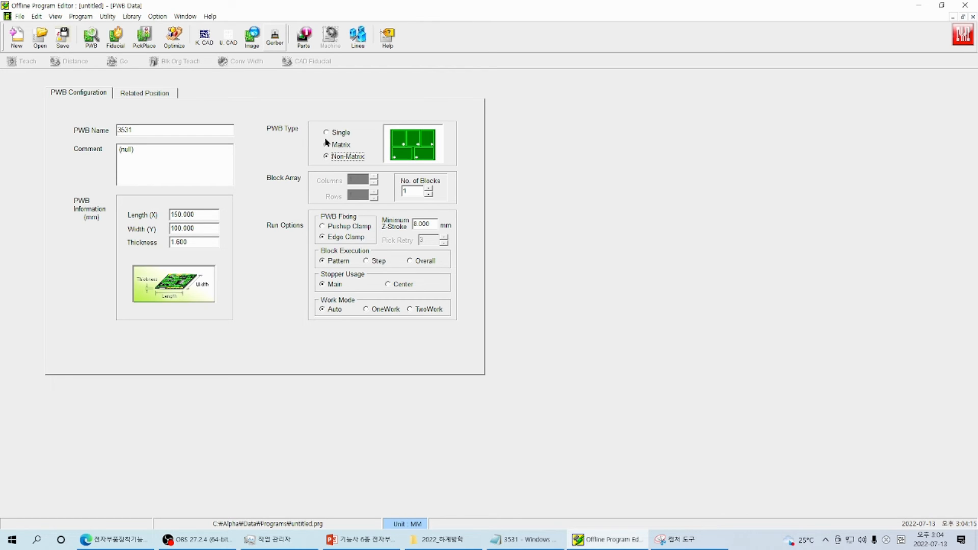
click(326, 133)
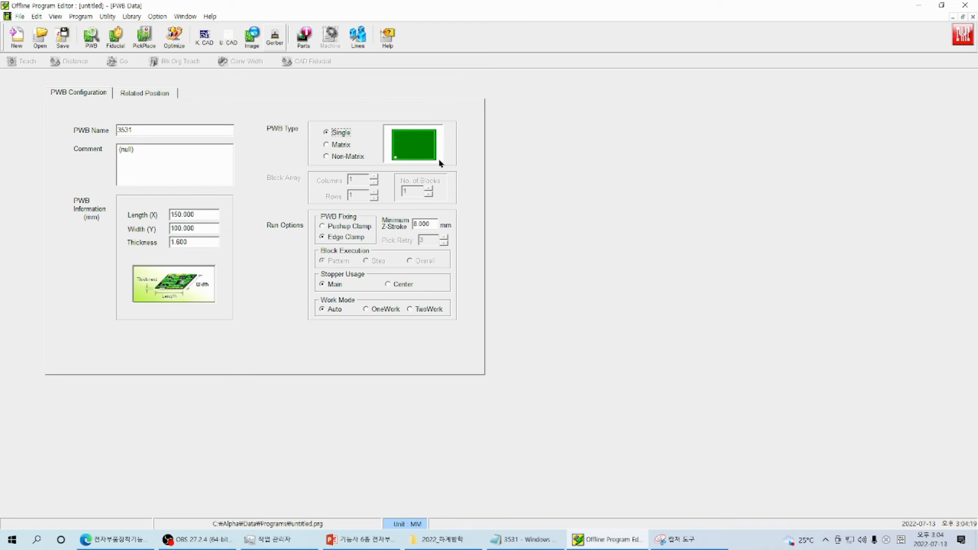
click(326, 145)
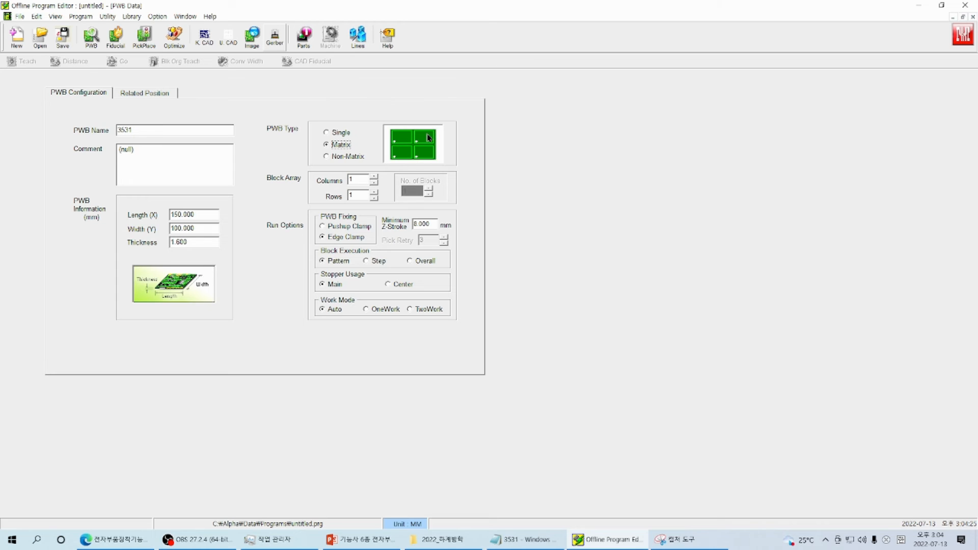
click(333, 158)
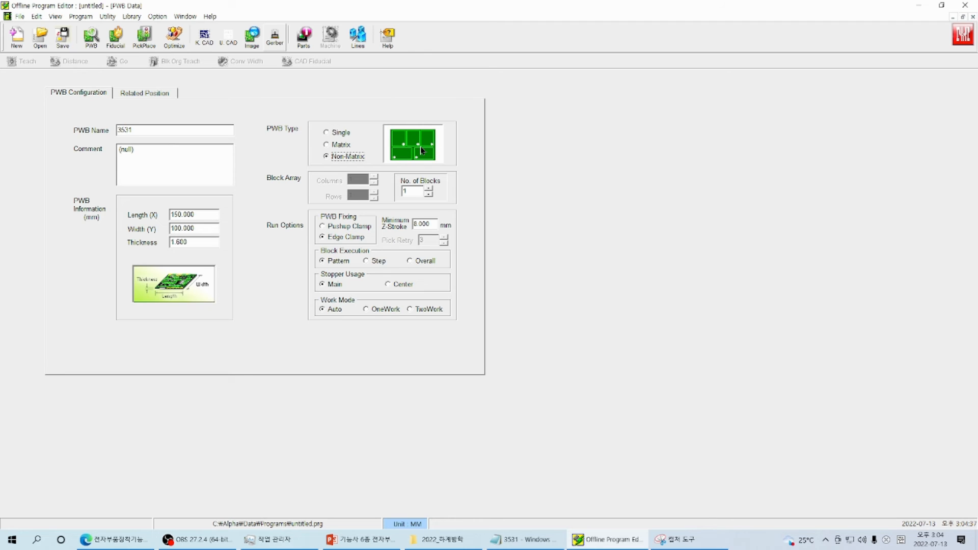
click(326, 133)
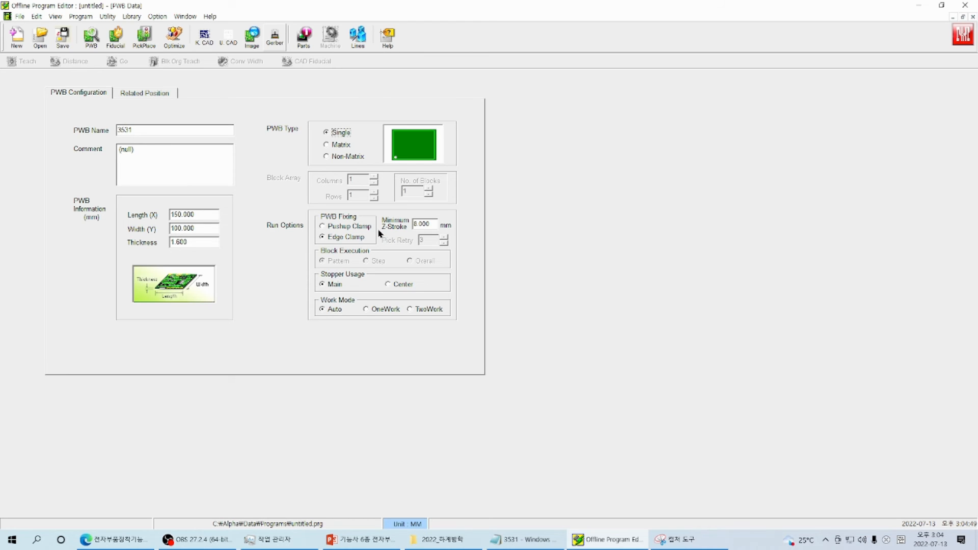
double_click(431, 223)
Step: Set the PWB origin to X -150 and Y 1 in the board's related positions
click(131, 98)
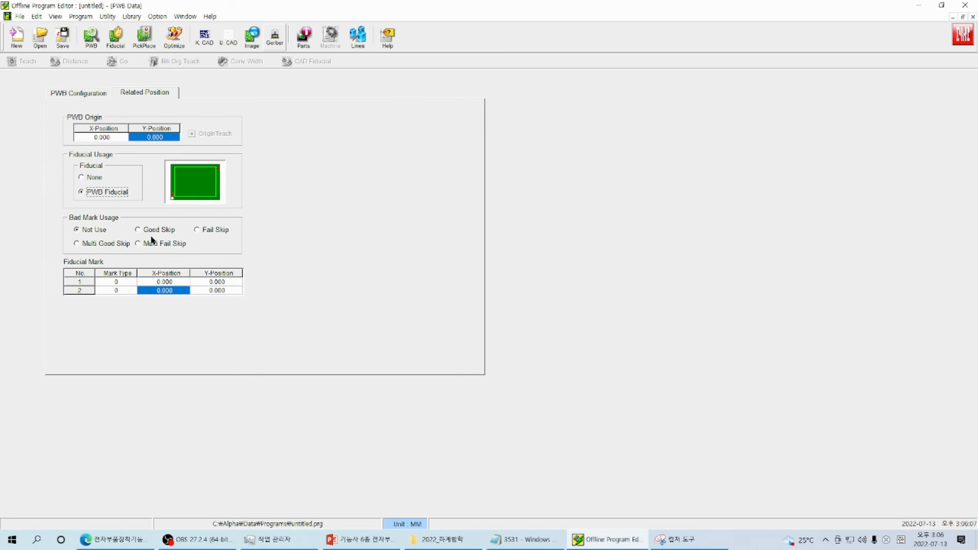
click(107, 138)
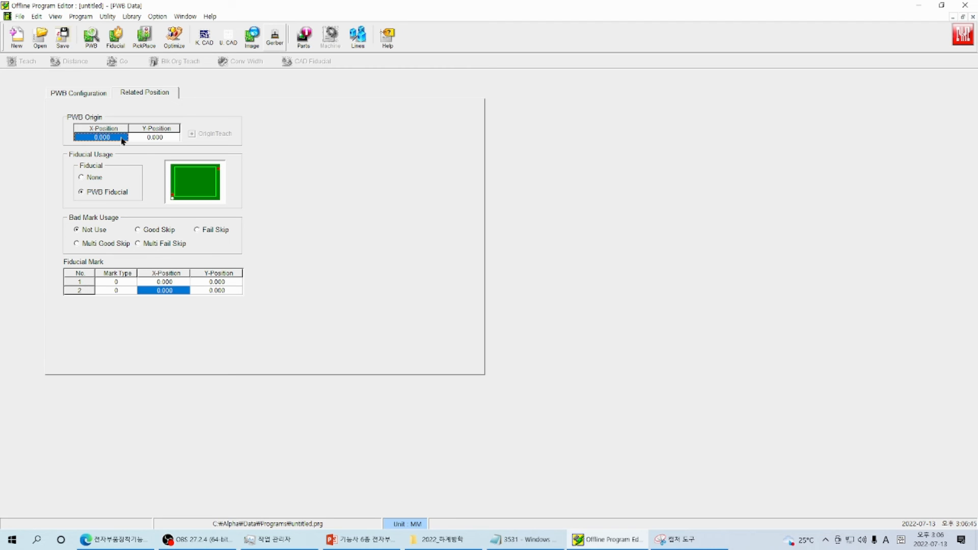
text(-150)
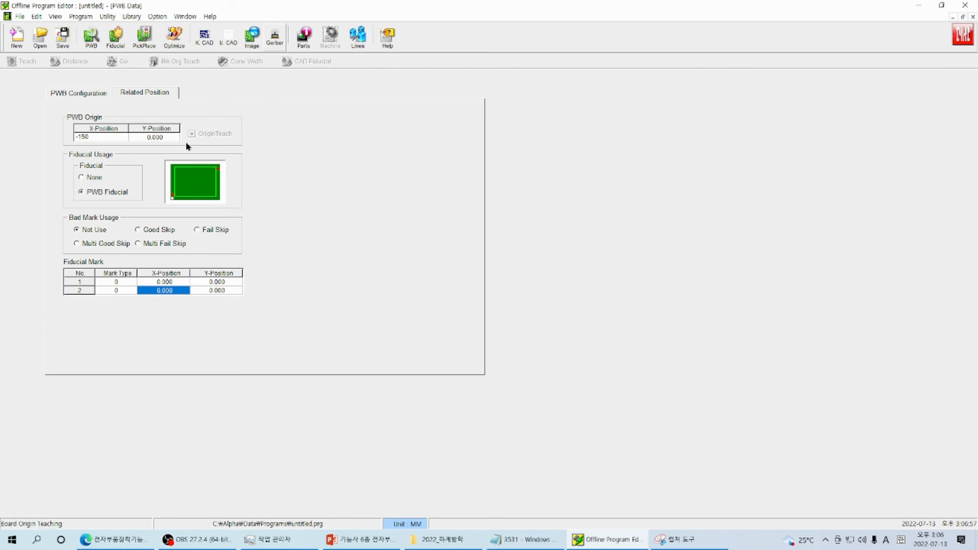
click(160, 137)
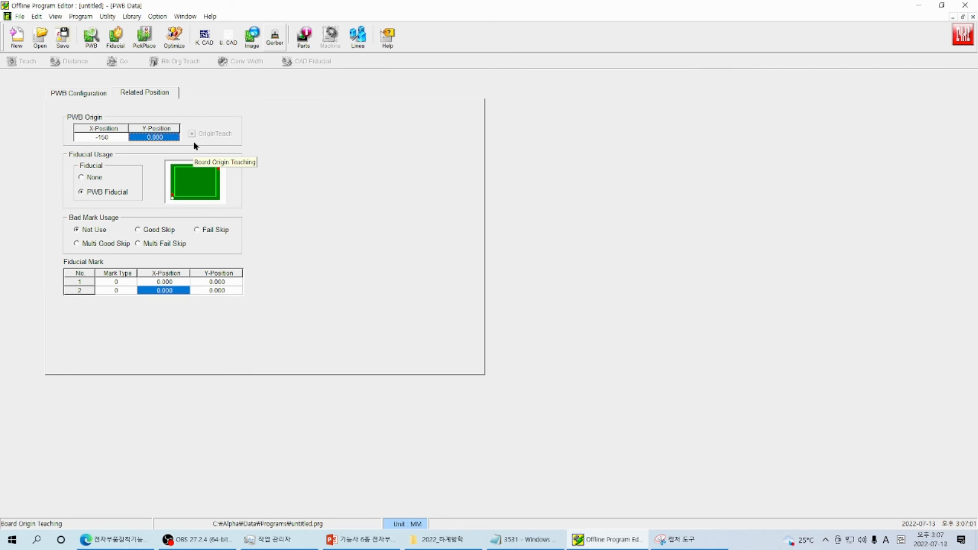
text(1)
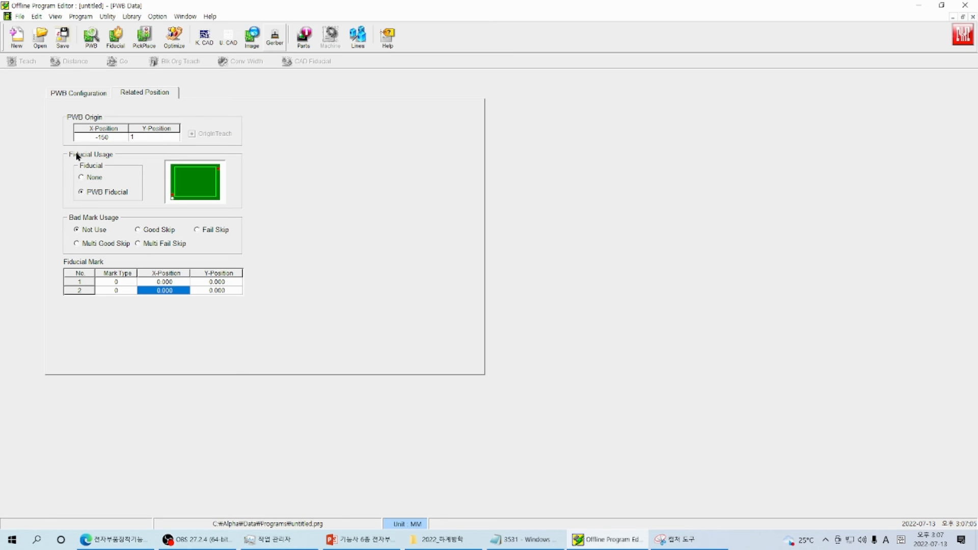
Step: Compare the None and PWB Fiducial options for fiducial usage, ending on PWB Fiducial
click(81, 178)
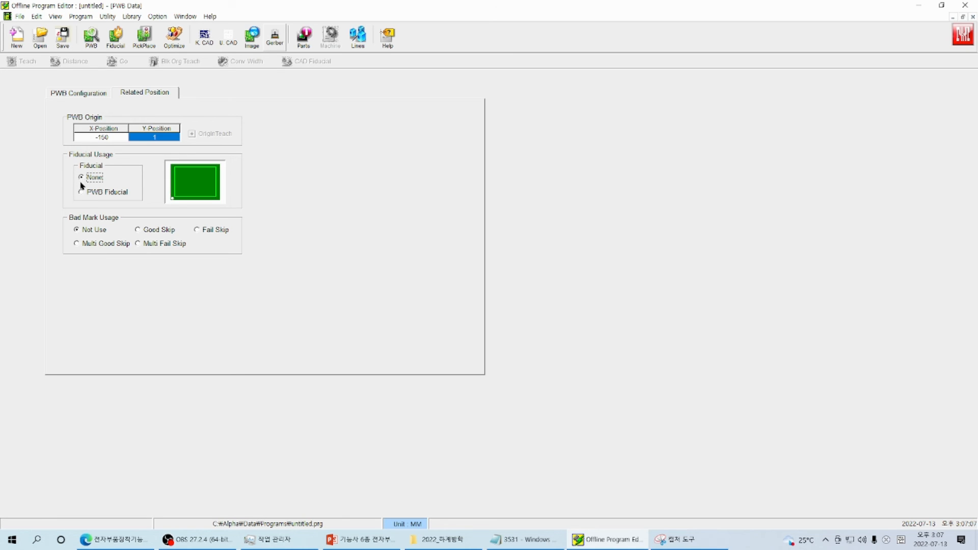
click(82, 192)
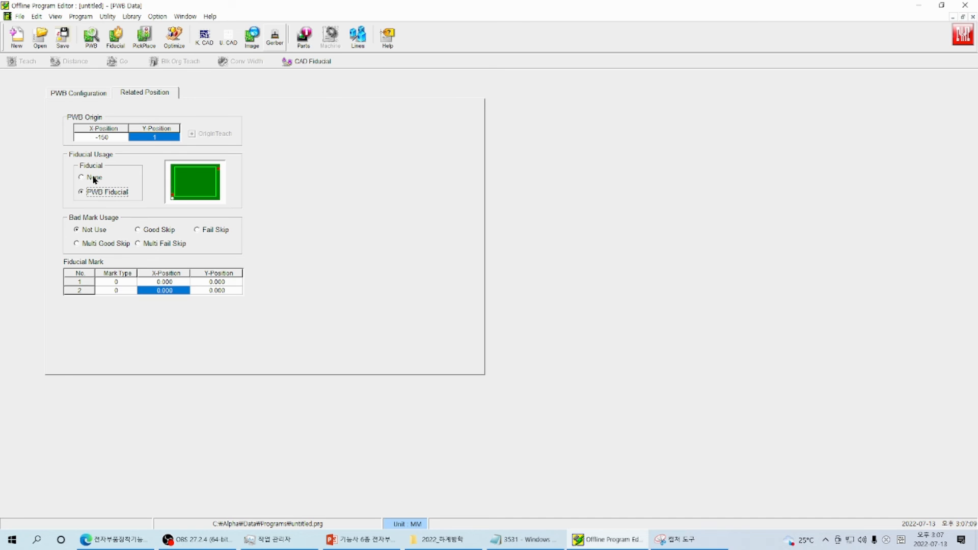
click(94, 178)
click(108, 193)
click(93, 179)
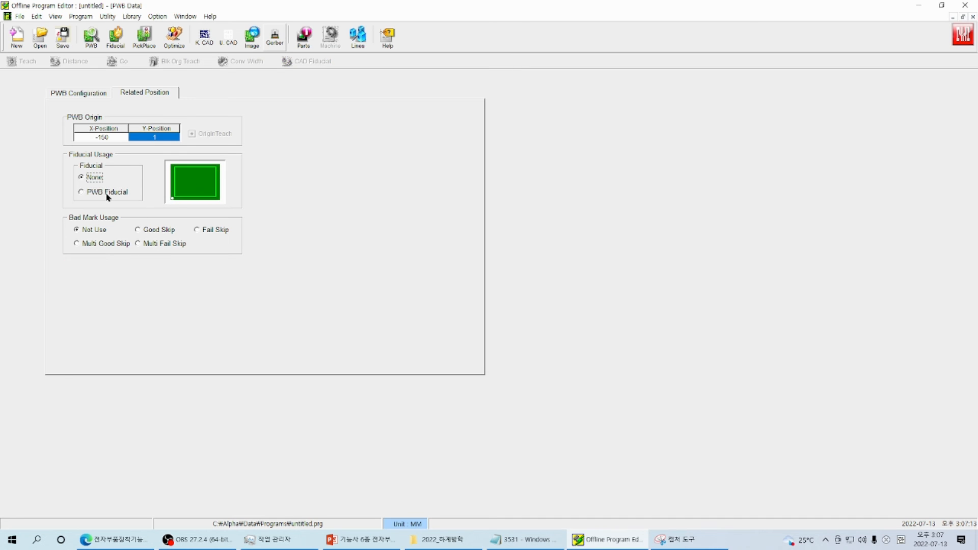
click(108, 194)
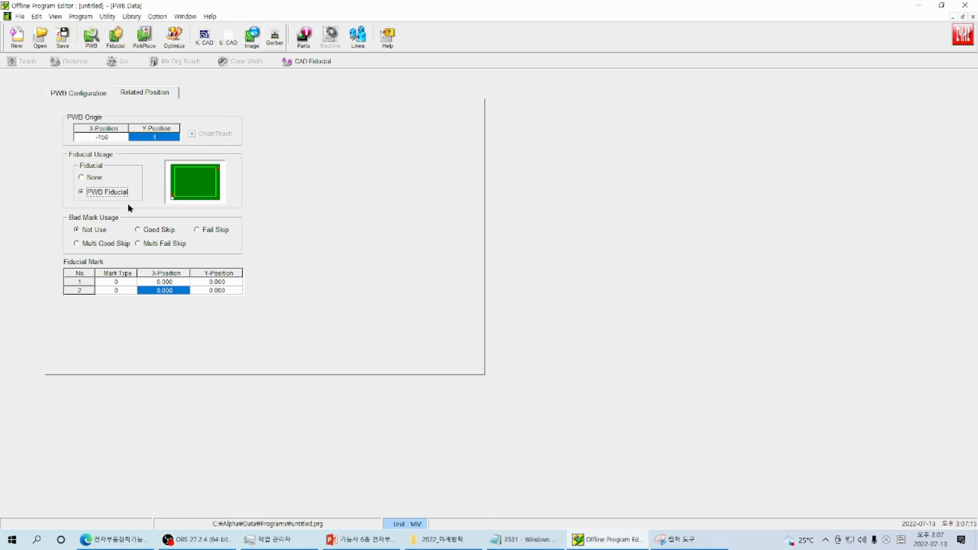
click(95, 178)
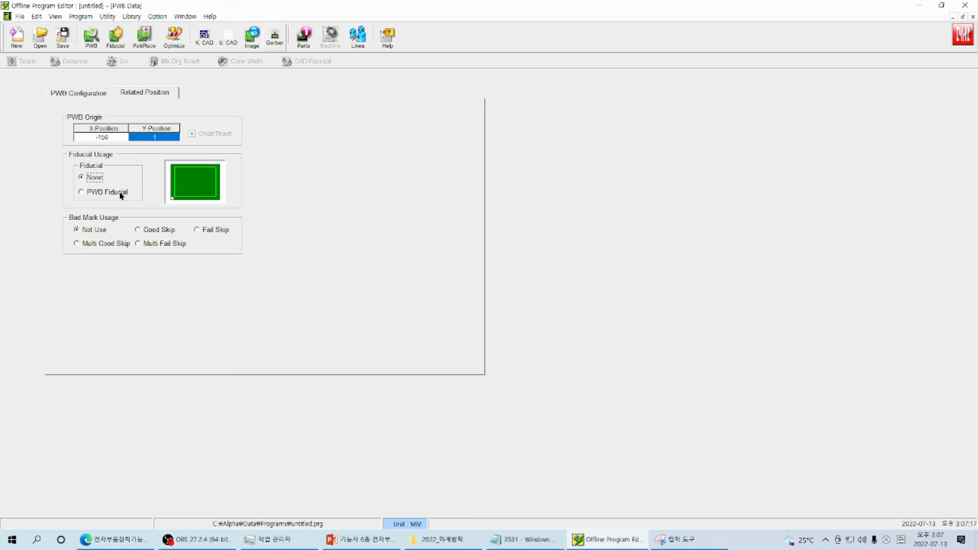
click(121, 194)
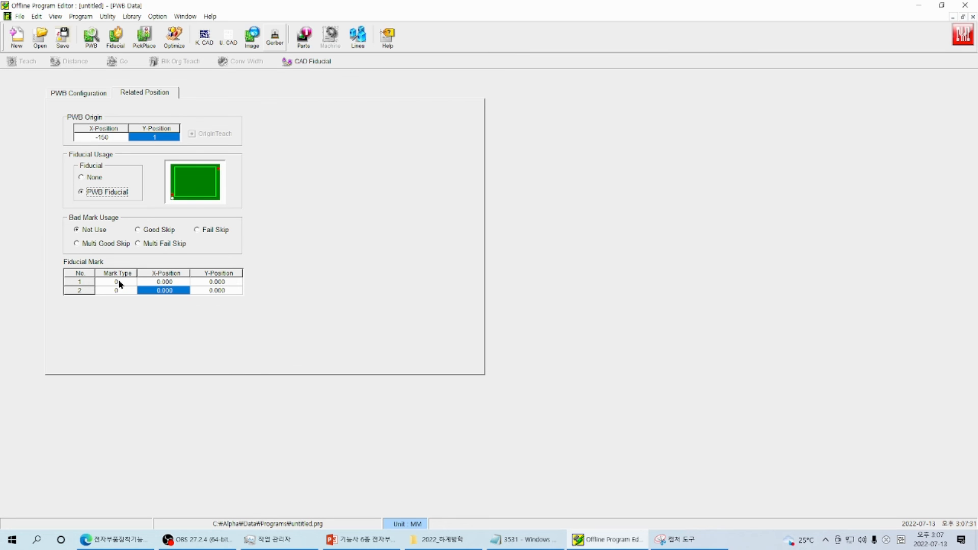
Step: Set fiducial mark 1 to X 15, Y 5 and fiducial mark 2 to X 135, Y 95
click(164, 281)
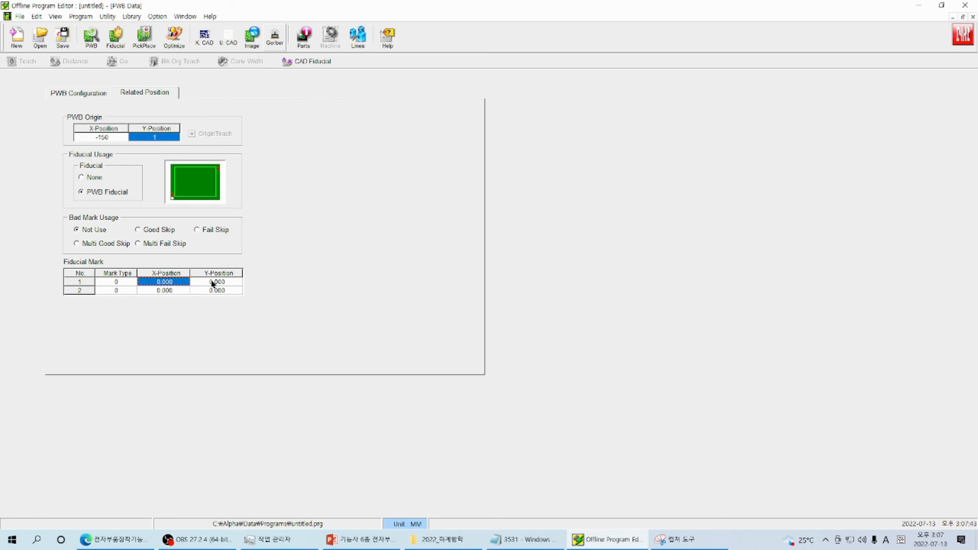
text(15)
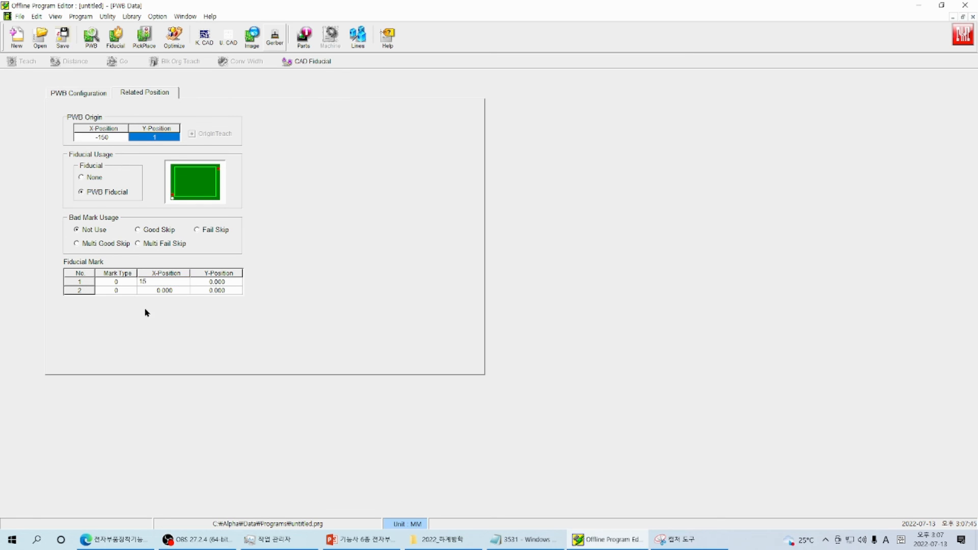
click(222, 282)
text(5)
click(222, 291)
click(163, 292)
text(135)
click(217, 291)
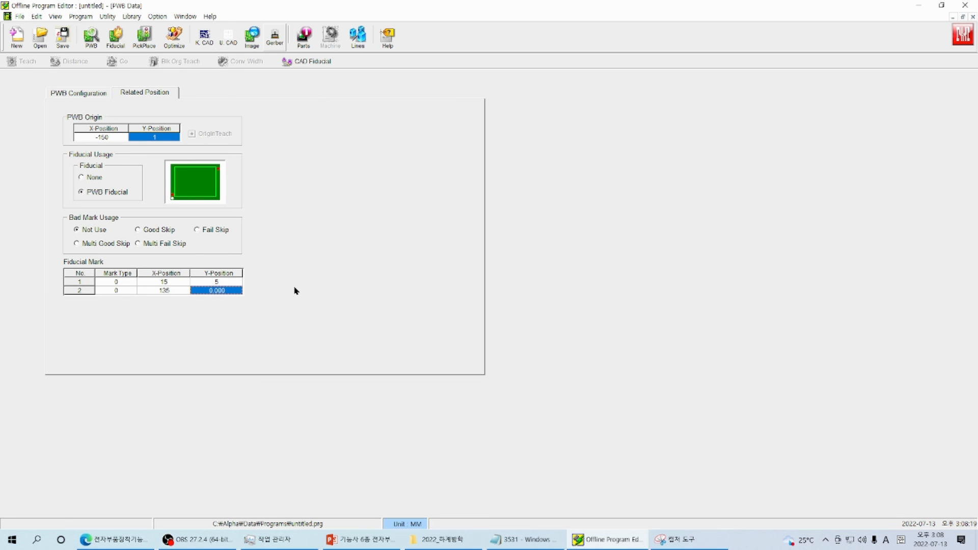
text(95)
click(122, 289)
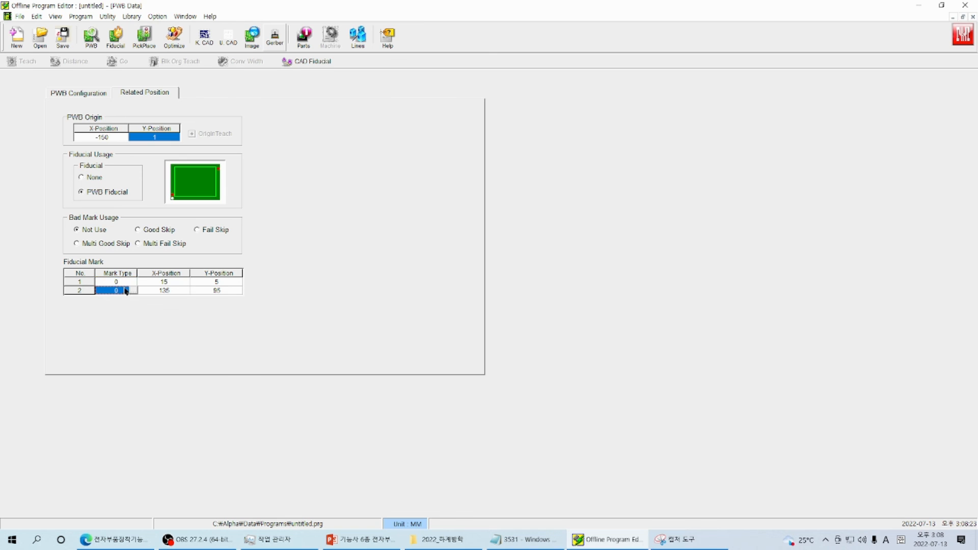
click(121, 283)
click(121, 289)
click(122, 282)
click(121, 290)
click(121, 283)
click(121, 290)
Step: Compare the white and black circle fiducial marks, and add a white circle to the fiducial mark list
click(115, 36)
click(15, 123)
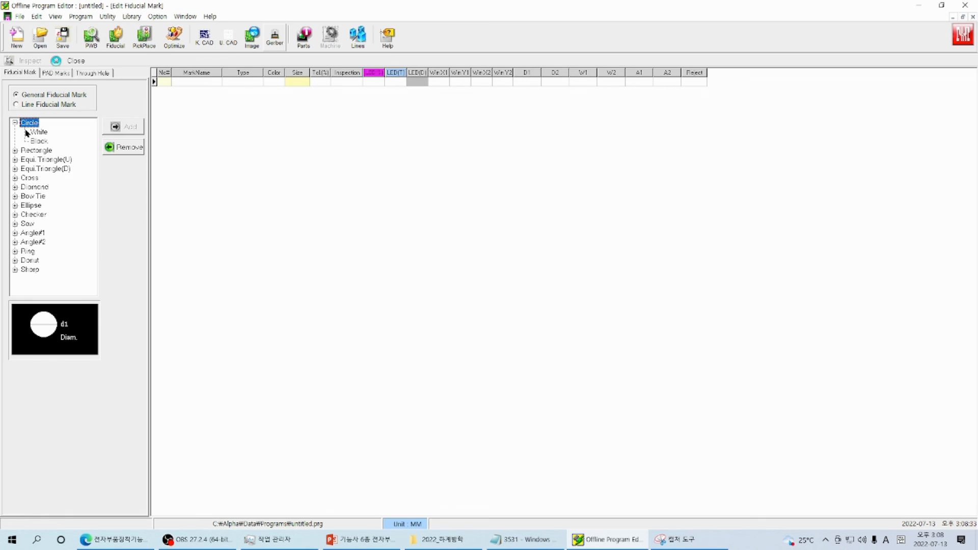
click(38, 132)
click(39, 142)
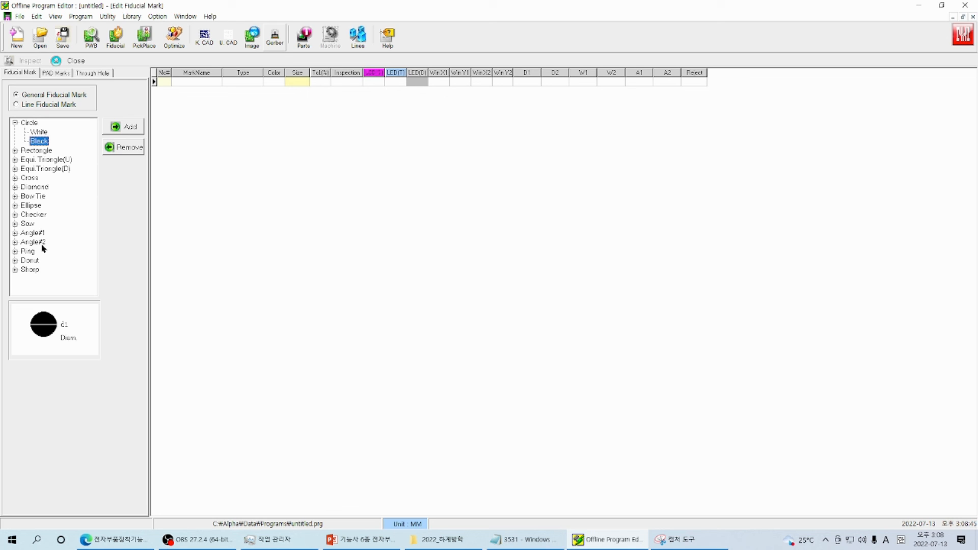
click(36, 132)
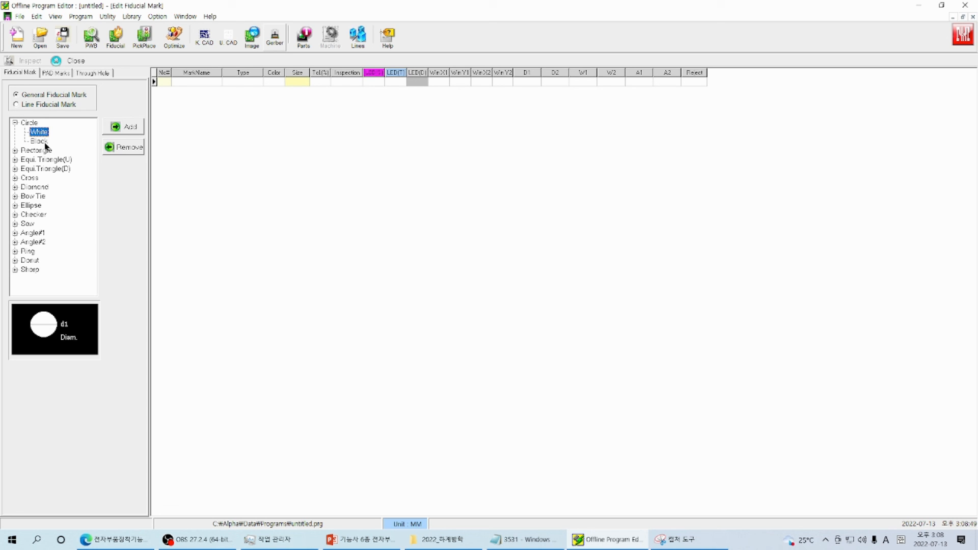
click(43, 142)
click(39, 133)
click(41, 141)
click(39, 133)
click(123, 128)
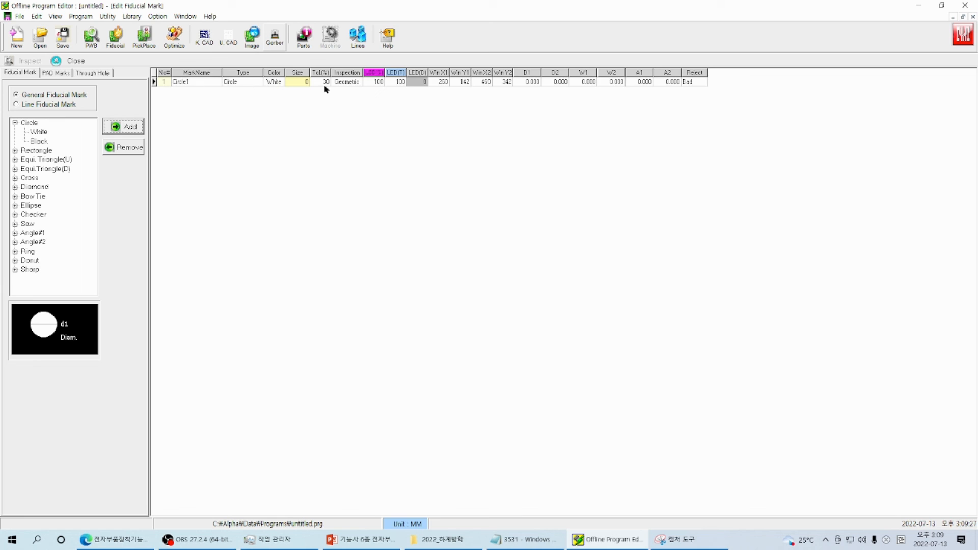
Step: Set the size of the white circle fiducial mark to 1
click(306, 84)
click(304, 81)
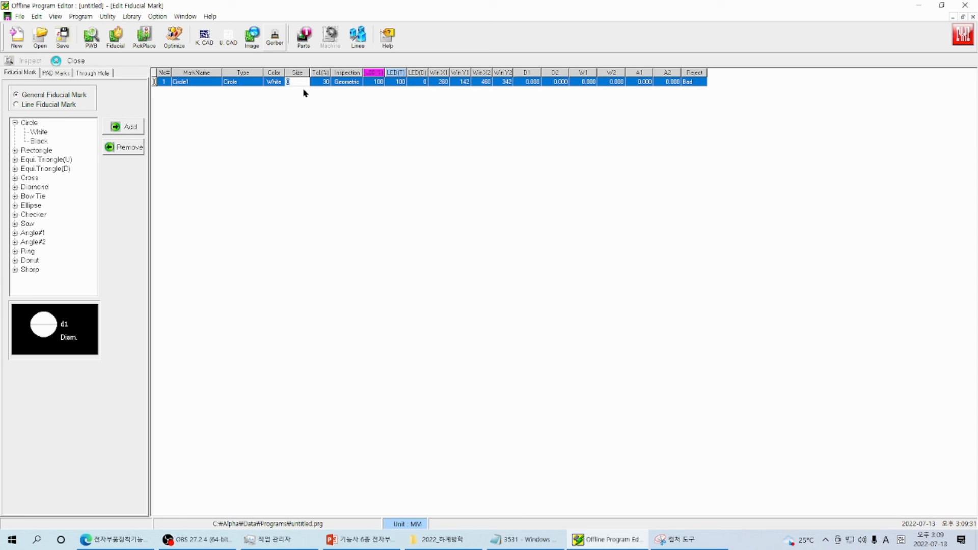
text(1)
key(Return)
Step: Assign the Circle1 (Circle, White) mark type to fiducial marks 1 and 2 in the PWB's related positions
click(91, 36)
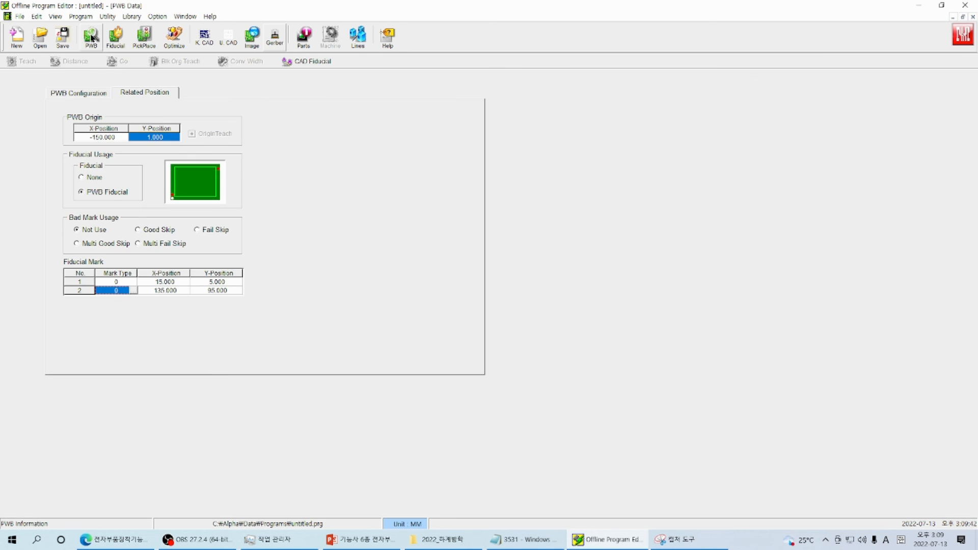
click(124, 291)
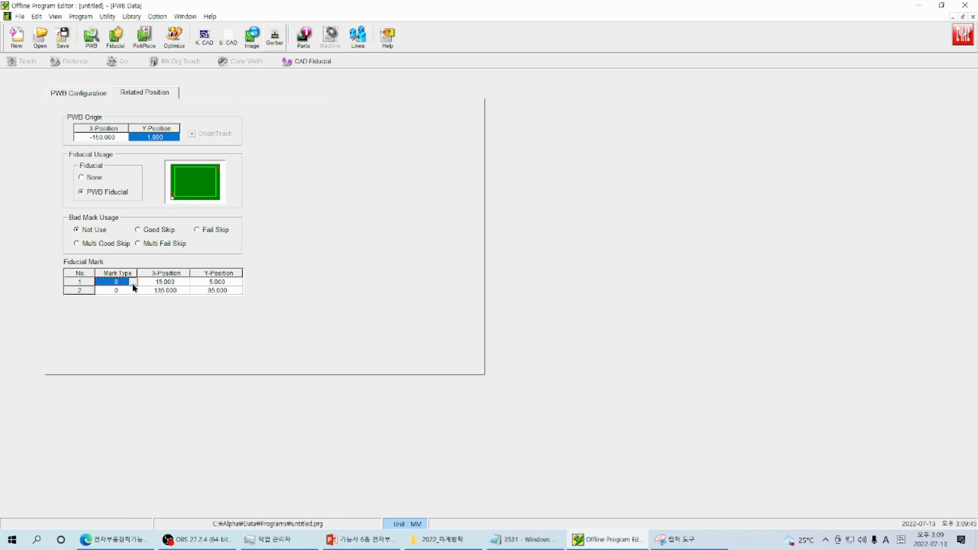
click(133, 282)
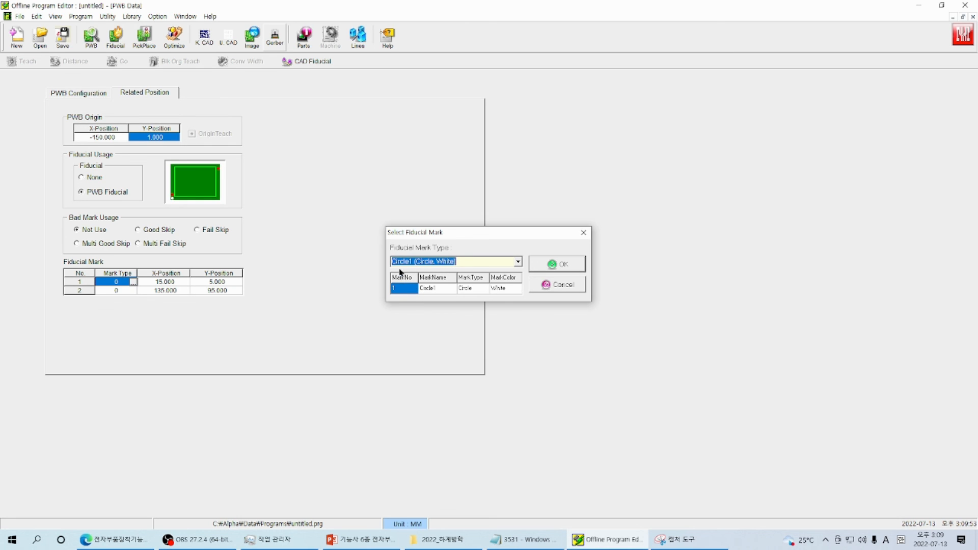
click(556, 265)
click(133, 291)
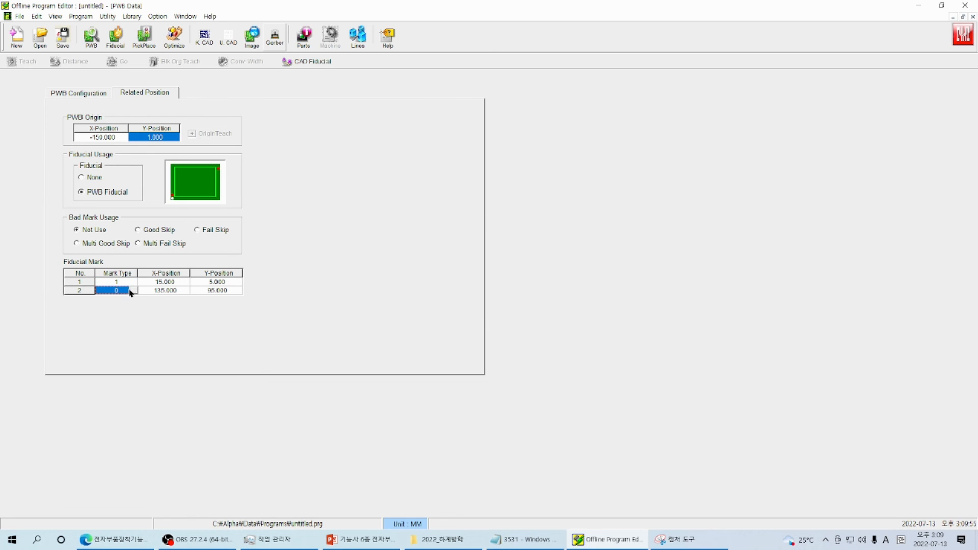
click(133, 290)
click(559, 265)
Step: Optimize the pick-and-place data for the Mx200P machine, using Linebalance Wizard, Optimize Feeder Locations and Optimum Reel
click(116, 36)
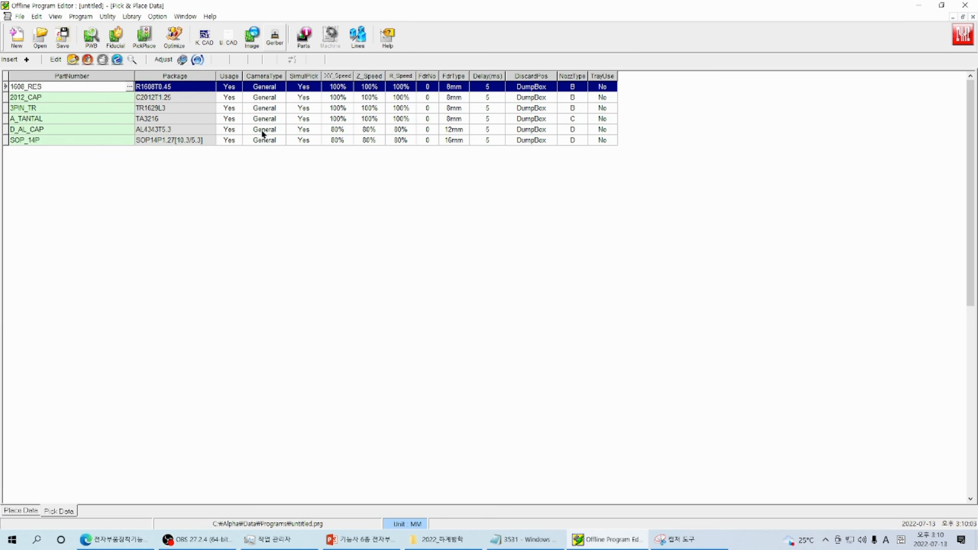
click(144, 36)
click(174, 38)
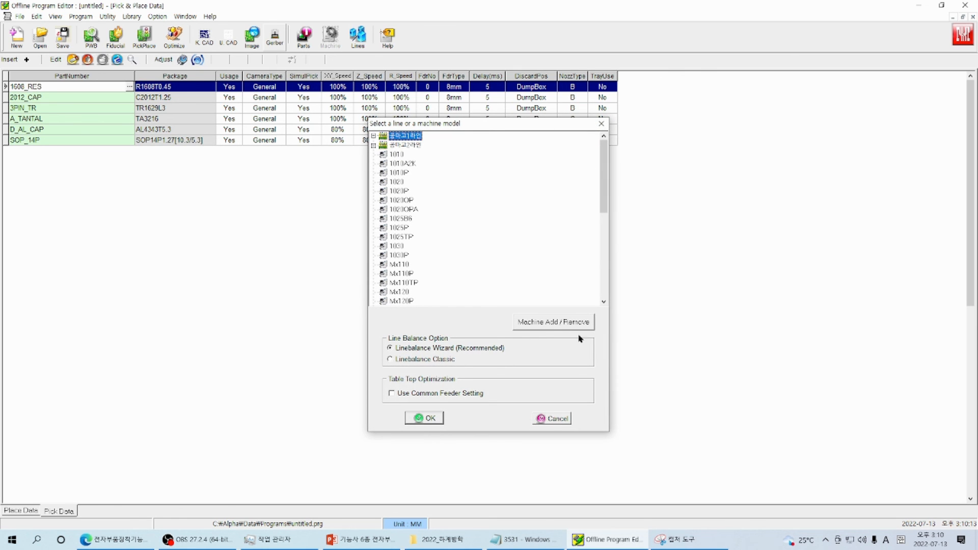
drag(599, 157, 520, 273)
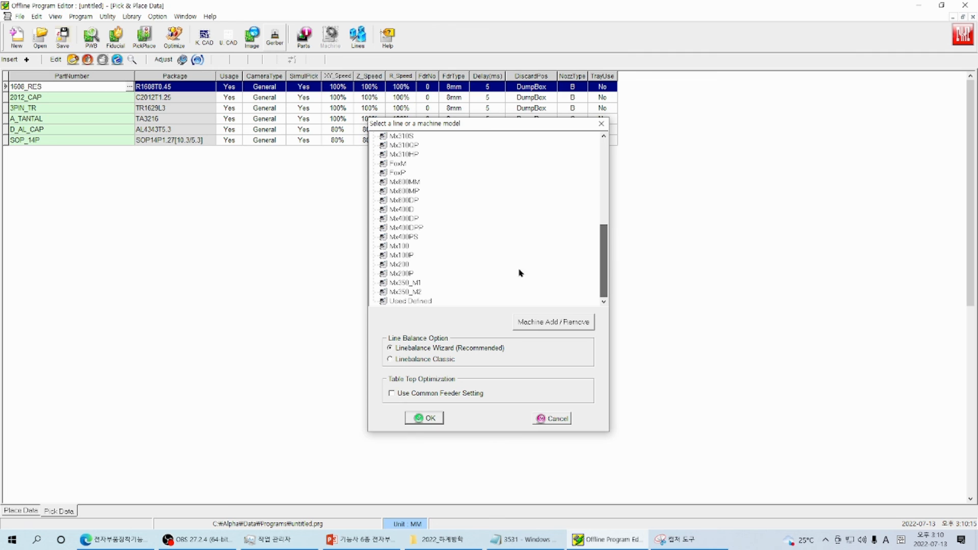
click(404, 273)
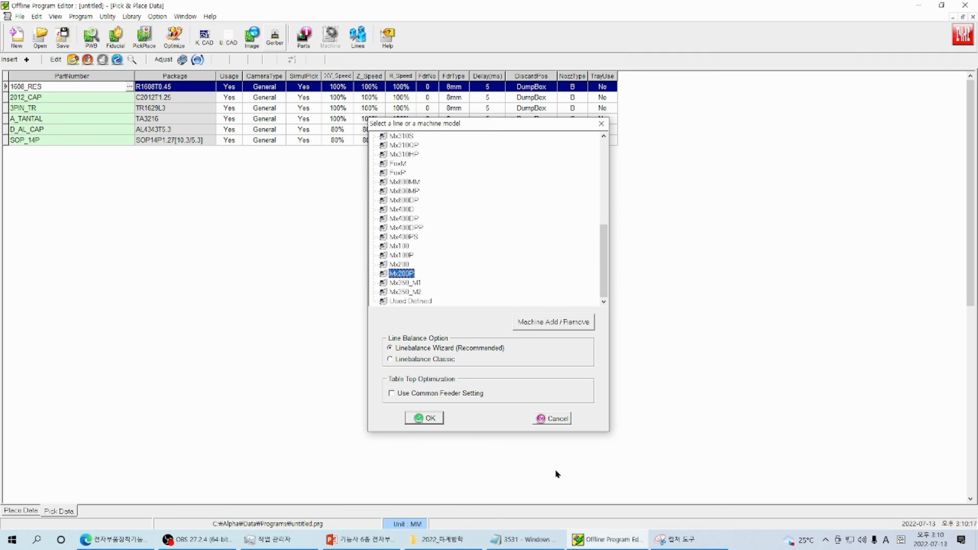
click(434, 419)
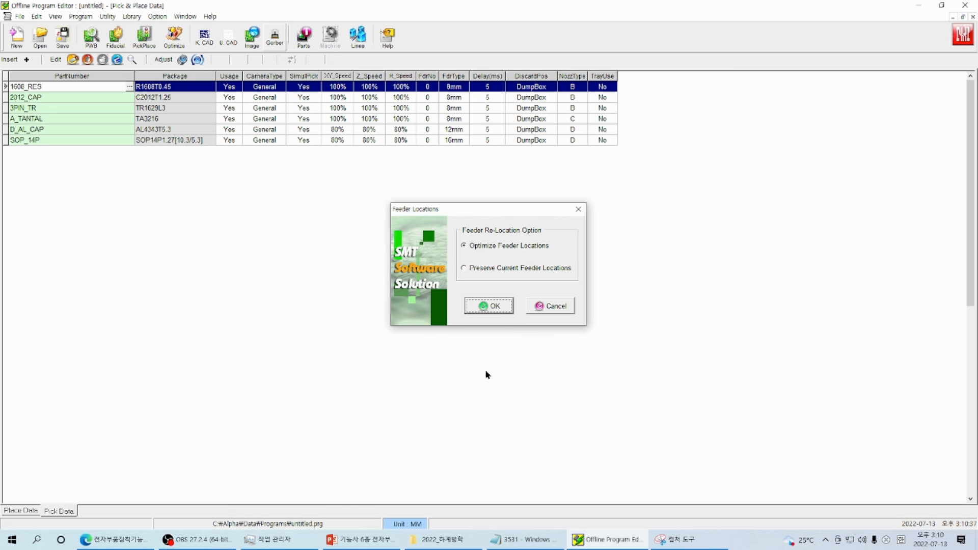
click(486, 306)
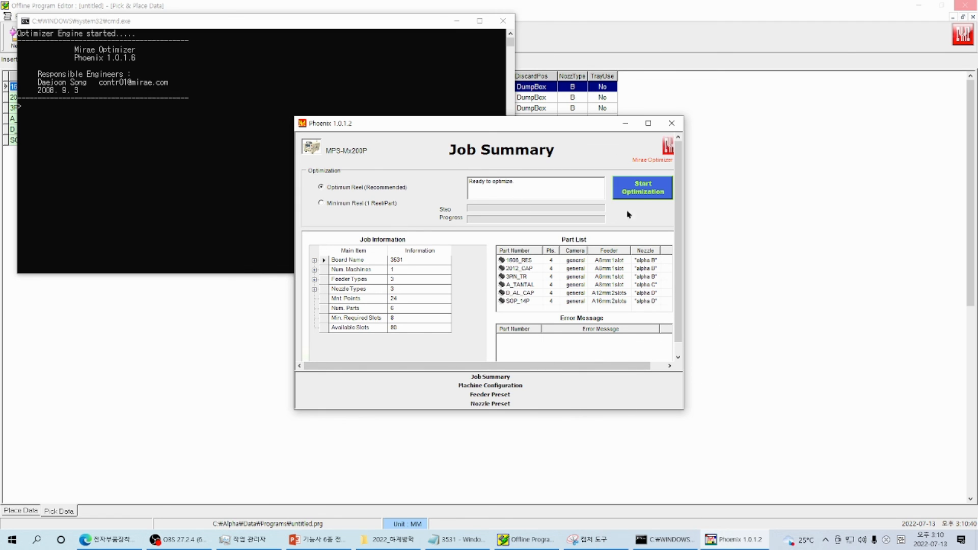
click(648, 192)
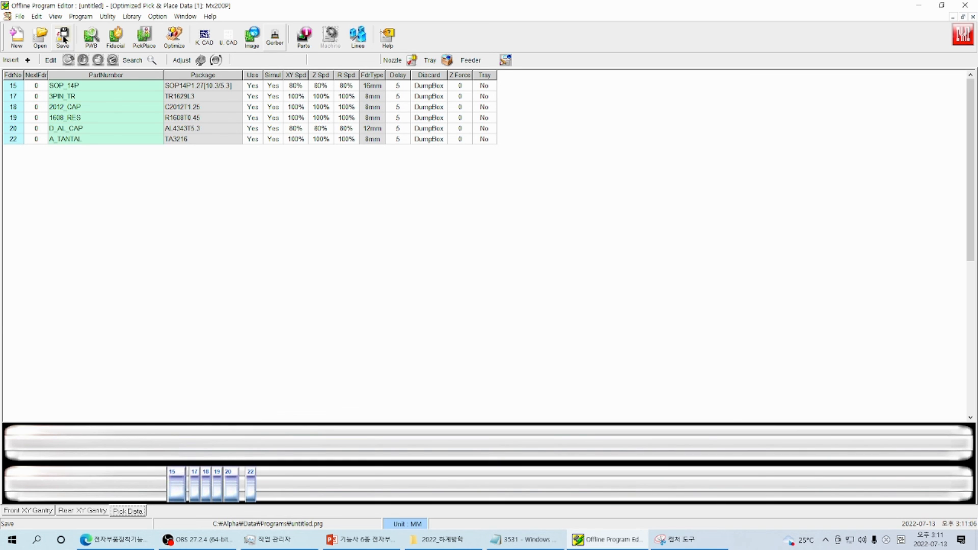
Step: Save the optimized job program as 3531 in the 2022_하계방학 folder
click(63, 37)
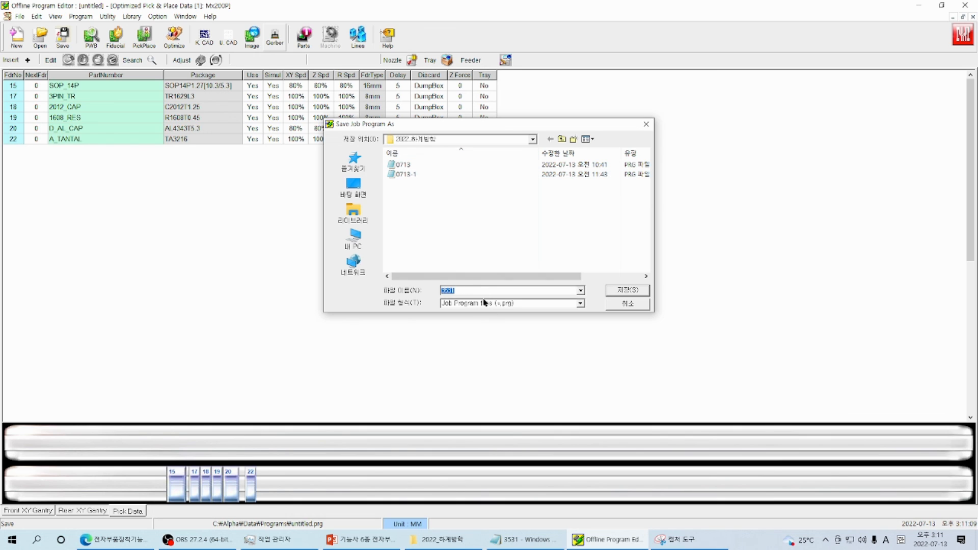
click(629, 292)
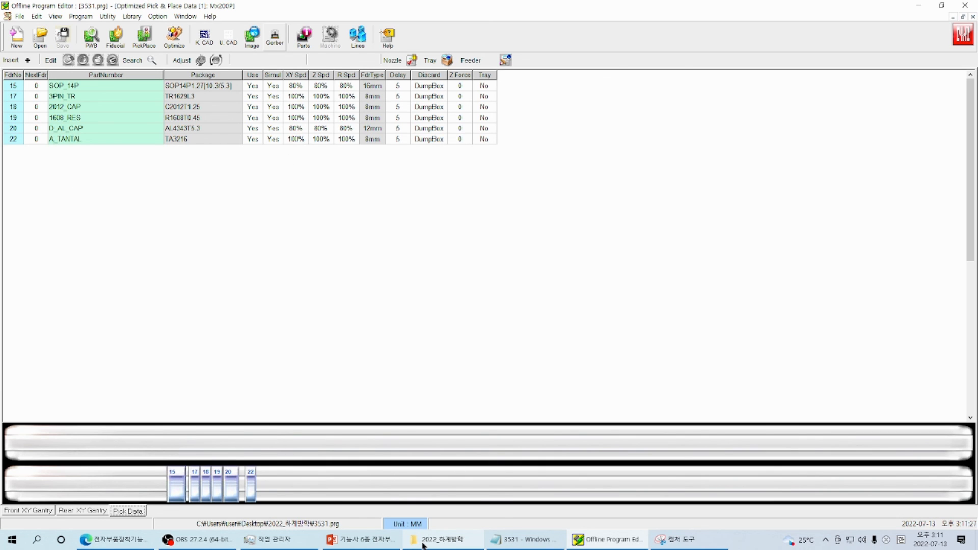
mouse_move(422, 545)
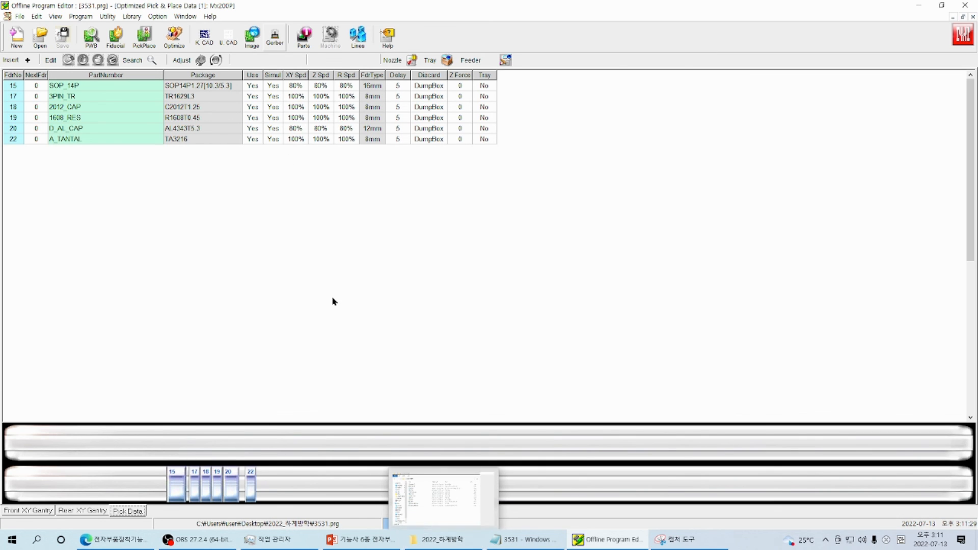